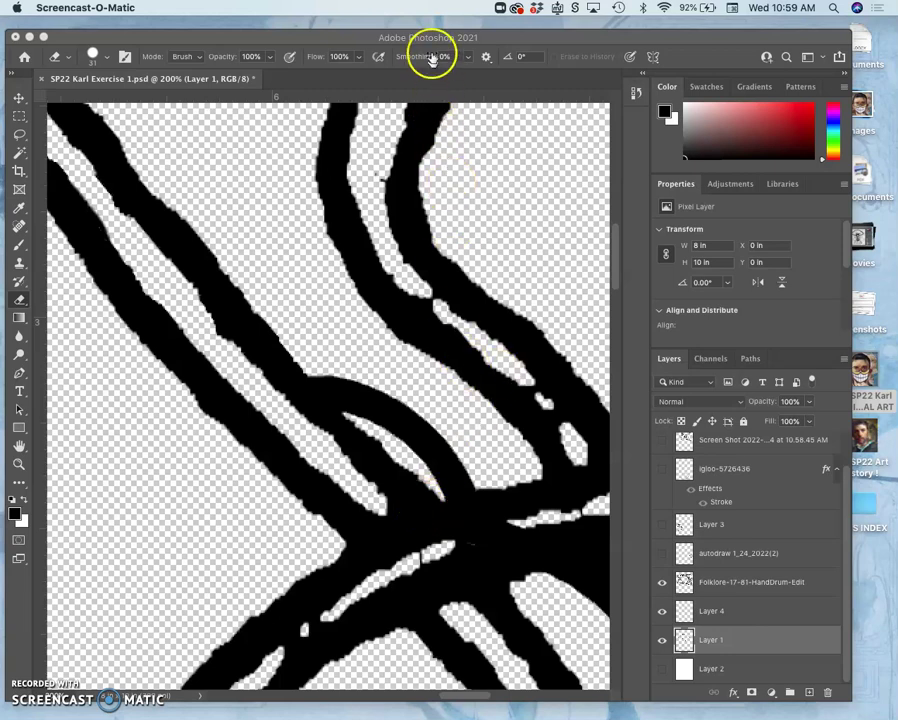
Step: Bring Photoshop forward and hide Layer 1 to check its strokes
click(428, 38)
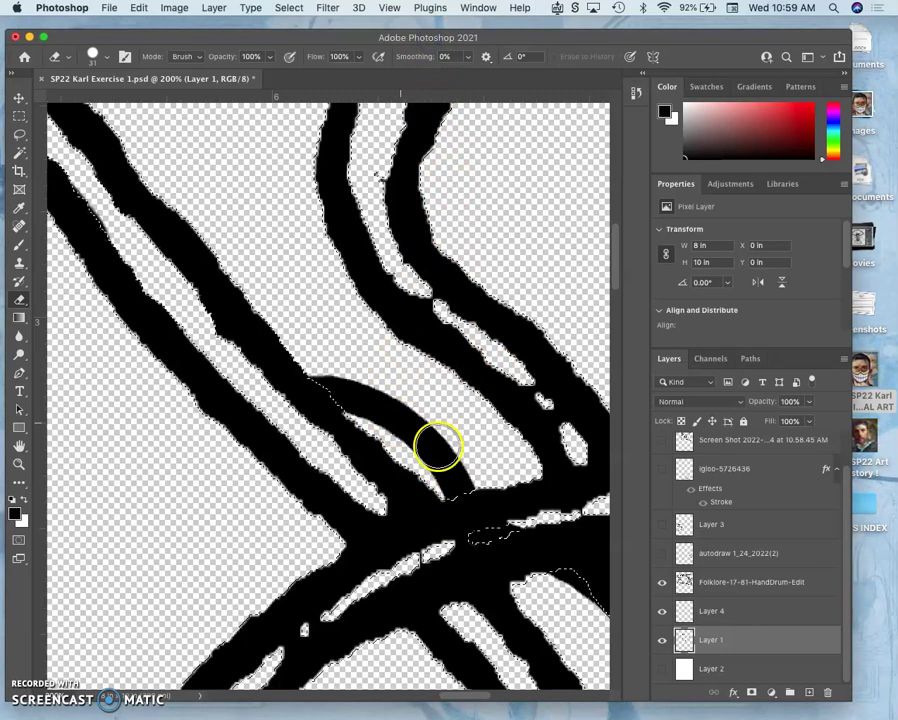
scroll(430, 455, right, 5)
scroll(430, 455, down, 3)
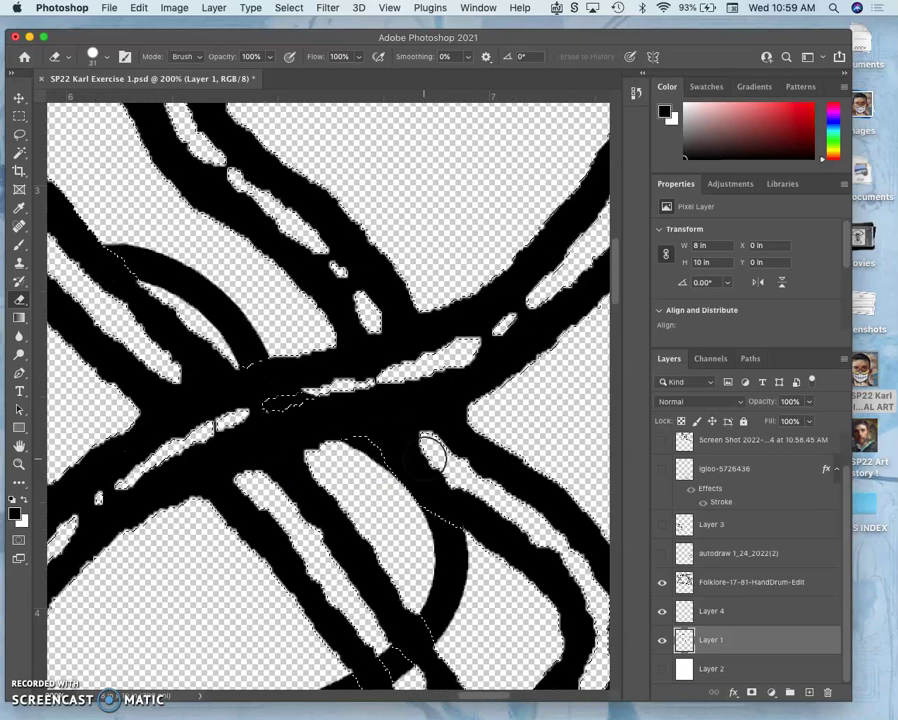
click(660, 641)
Step: Hide the Folklore-17-81-HandDrum-Edit layer and make Layer 1 visible again
scroll(426, 524, up, 5)
scroll(426, 524, right, 3)
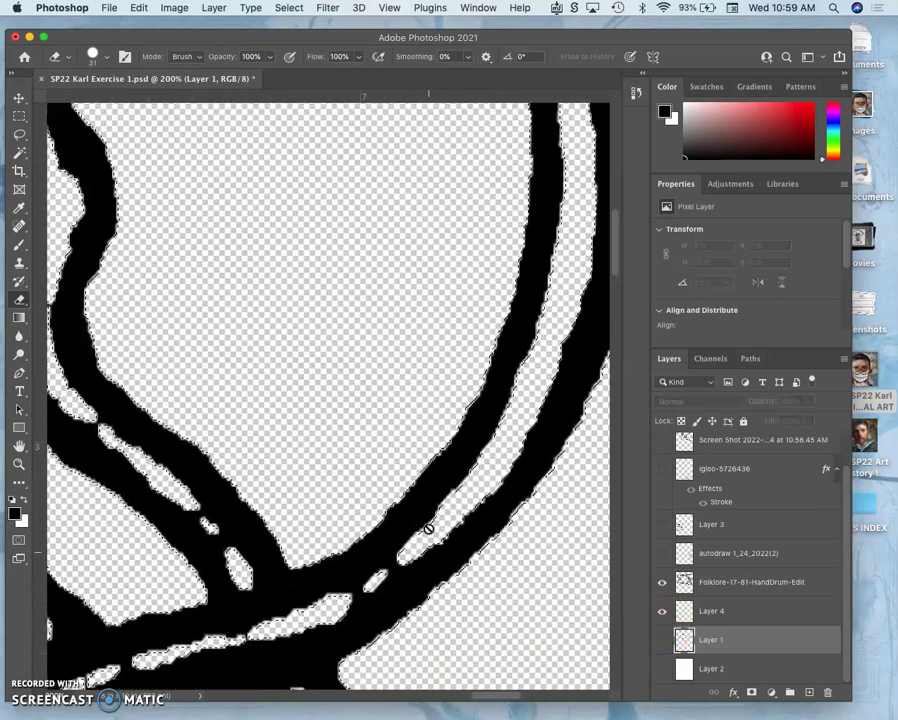
scroll(428, 528, up, 5)
scroll(428, 528, right, 3)
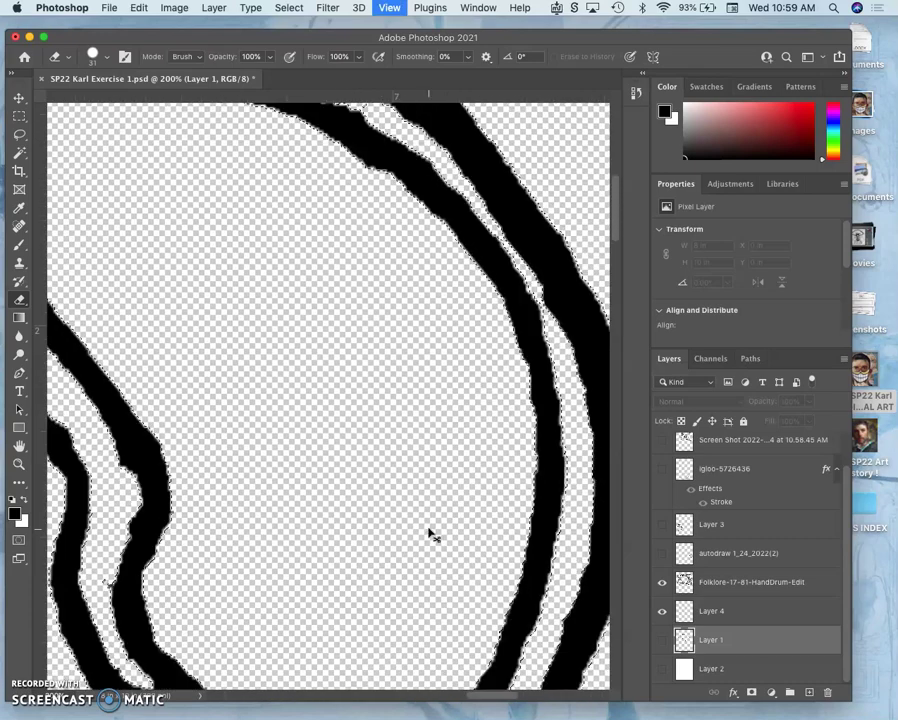
scroll(432, 536, down, 1)
scroll(430, 532, down, 1)
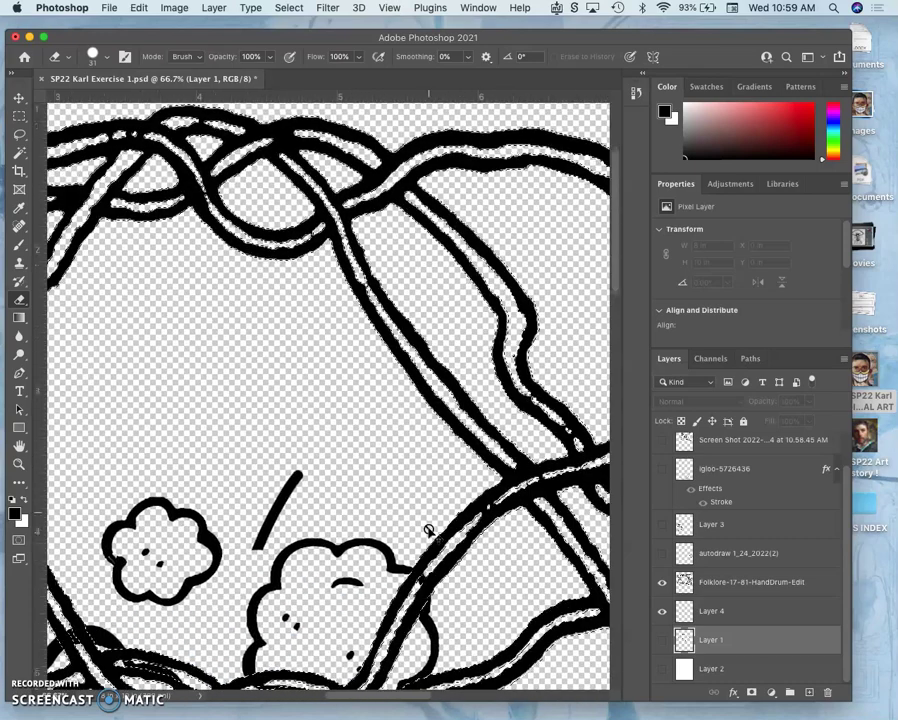
scroll(428, 530, down, 8)
scroll(428, 530, left, 3)
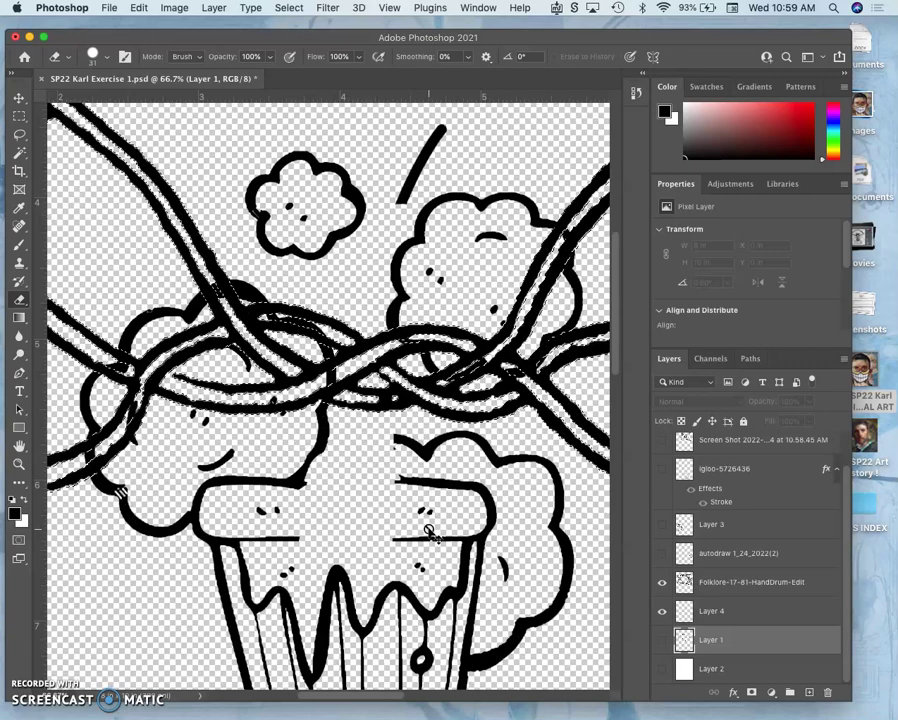
scroll(428, 531, down, 2)
scroll(428, 531, left, 3)
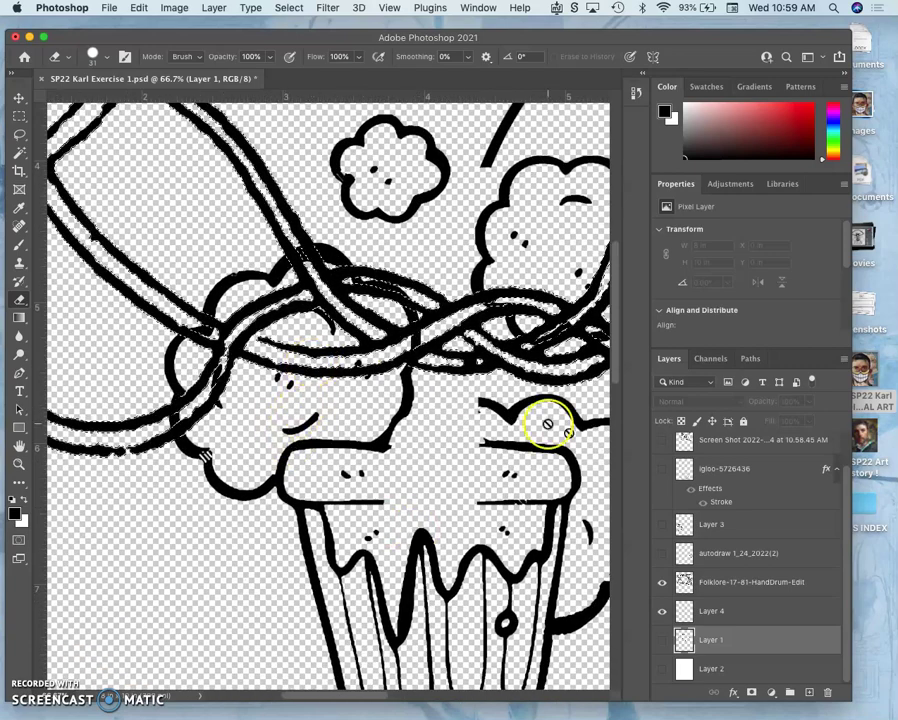
click(662, 584)
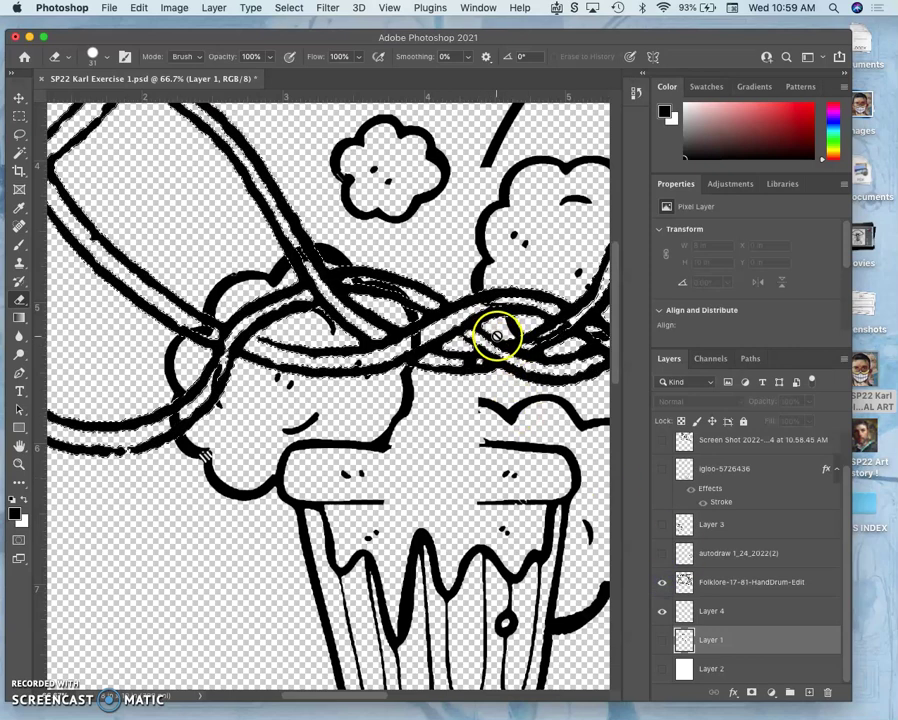
click(662, 641)
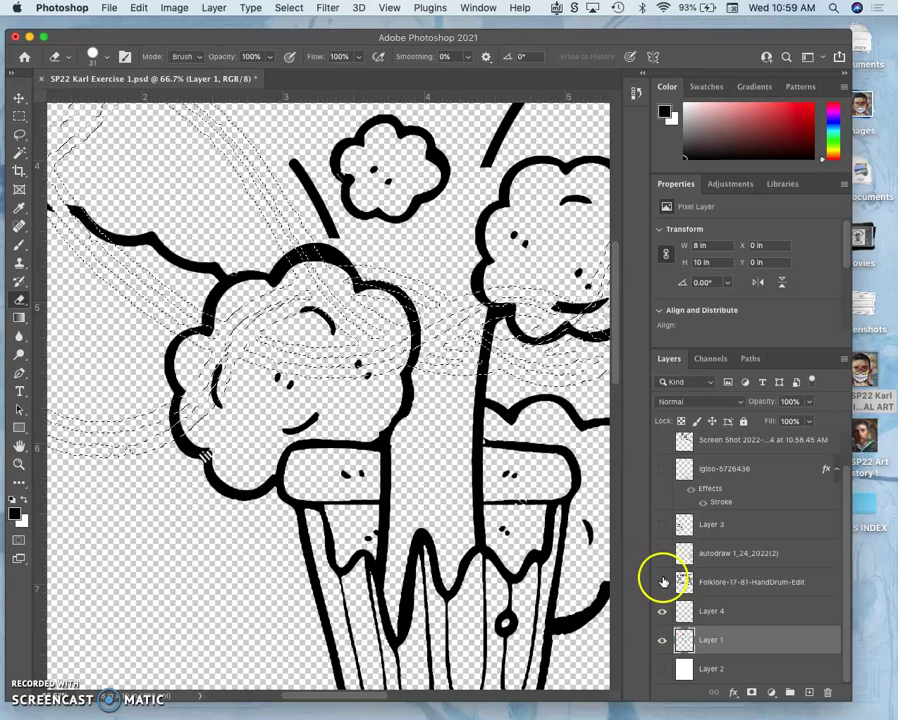
Step: Make the garbage-can cartoon layer active and show the Folklore ribbon layer again
scroll(663, 530, up, 2)
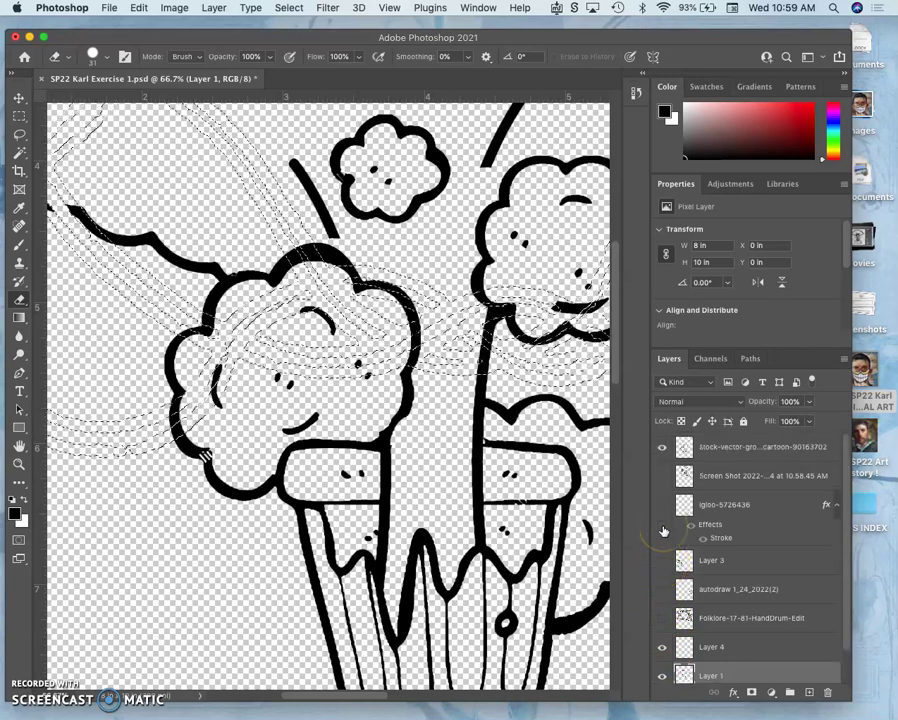
click(695, 452)
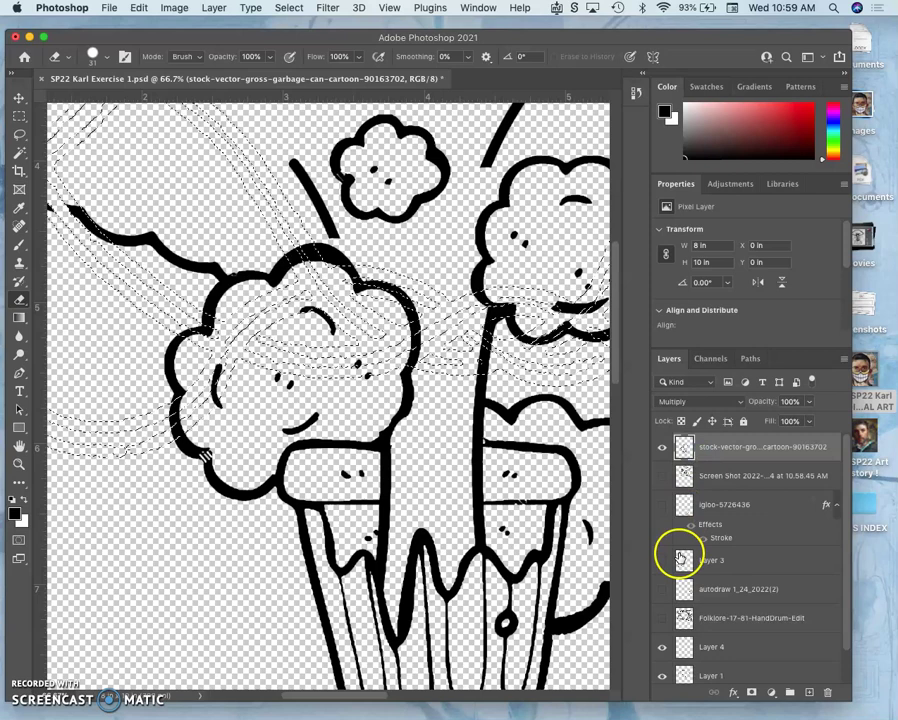
click(662, 618)
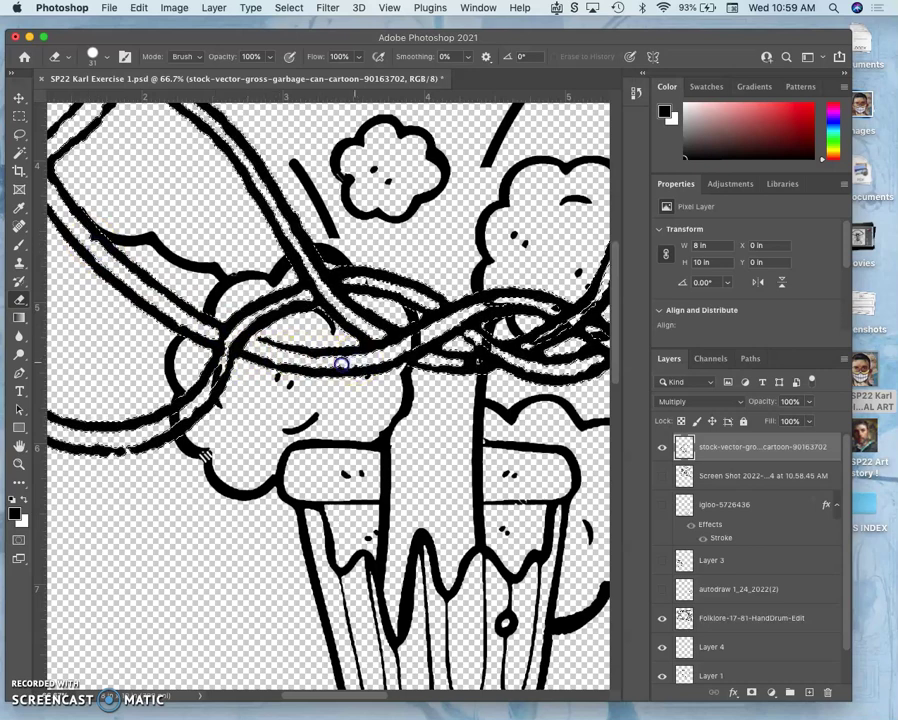
Step: Erase the garbage-can lines crossing the cloud bun and the rope overlap
mouse_move(294, 369)
mouse_down()
mouse_move(330, 379)
mouse_move(212, 372)
mouse_up()
scroll(190, 408, right, 10)
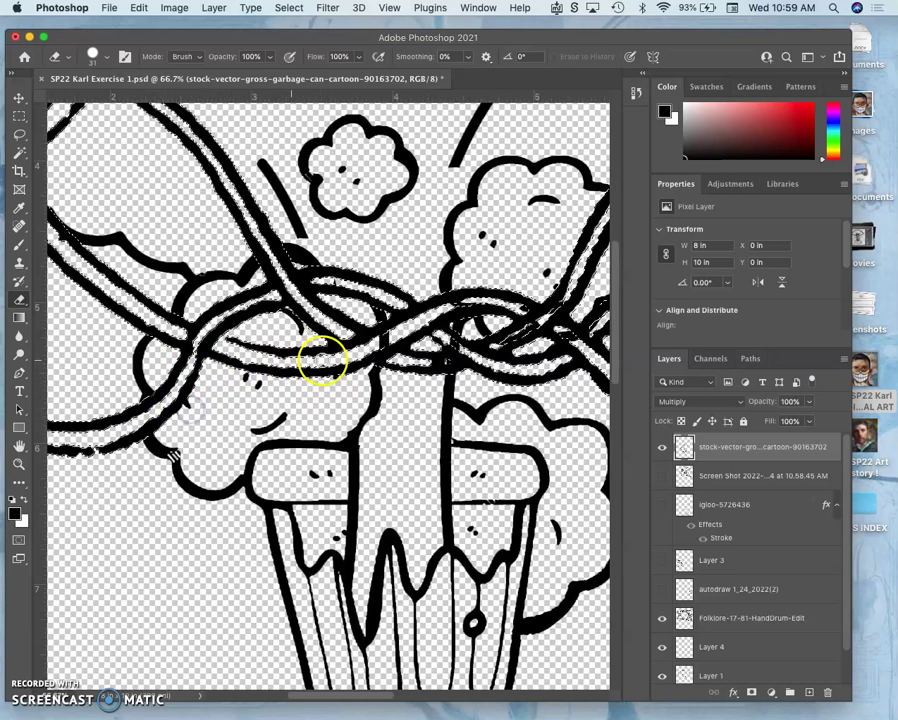
drag(343, 311, 295, 304)
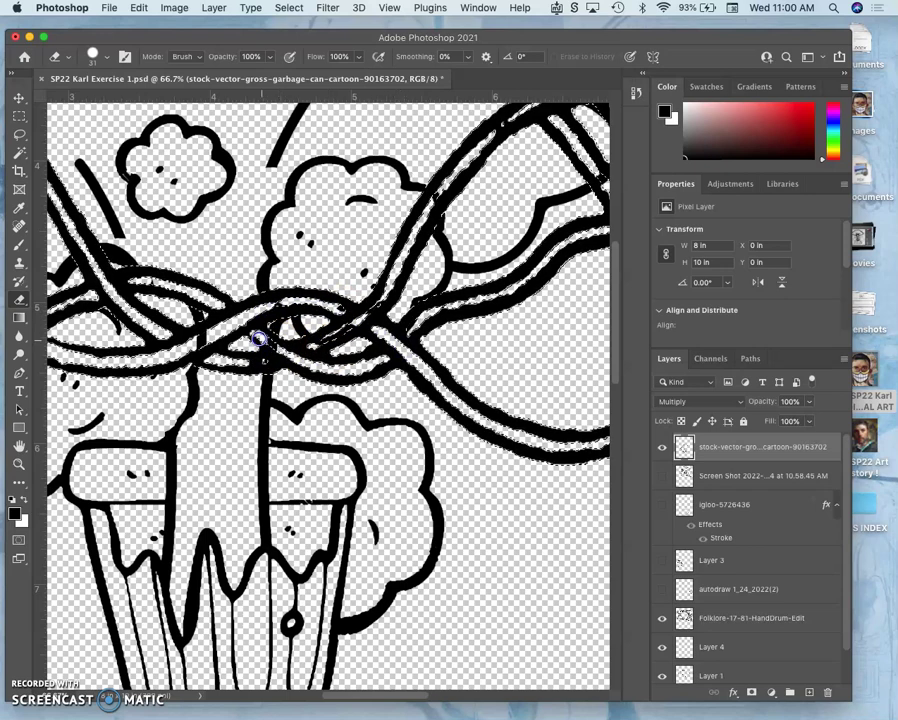
Step: Select Layer 1, the Folklore layer and the garbage-can layer in turn, then label Layer 1 Violet
scroll(716, 674, down, 1)
click(717, 644)
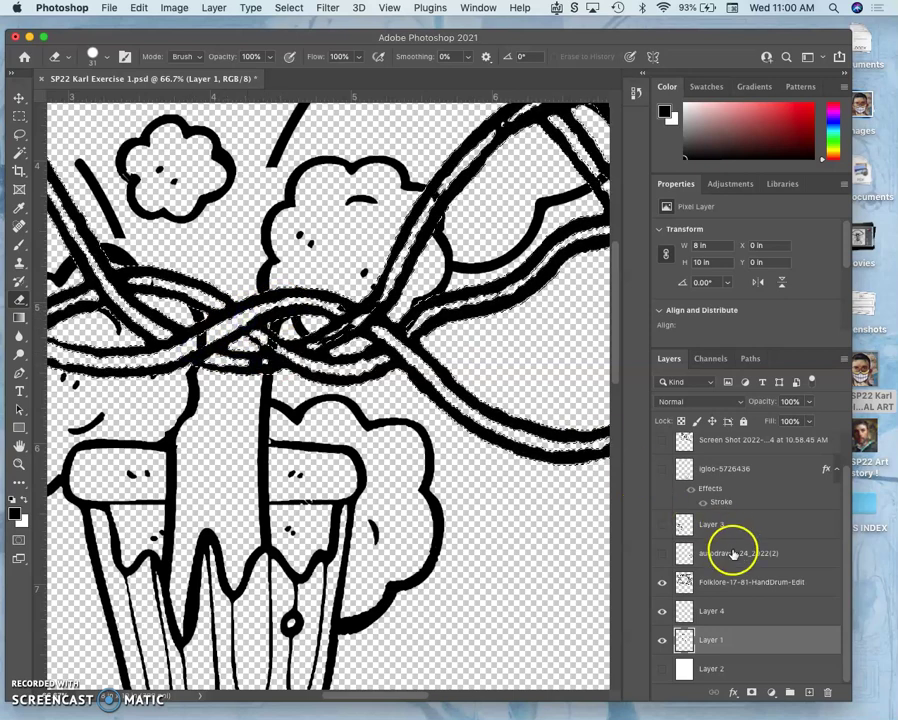
click(706, 582)
scroll(716, 555, up, 1)
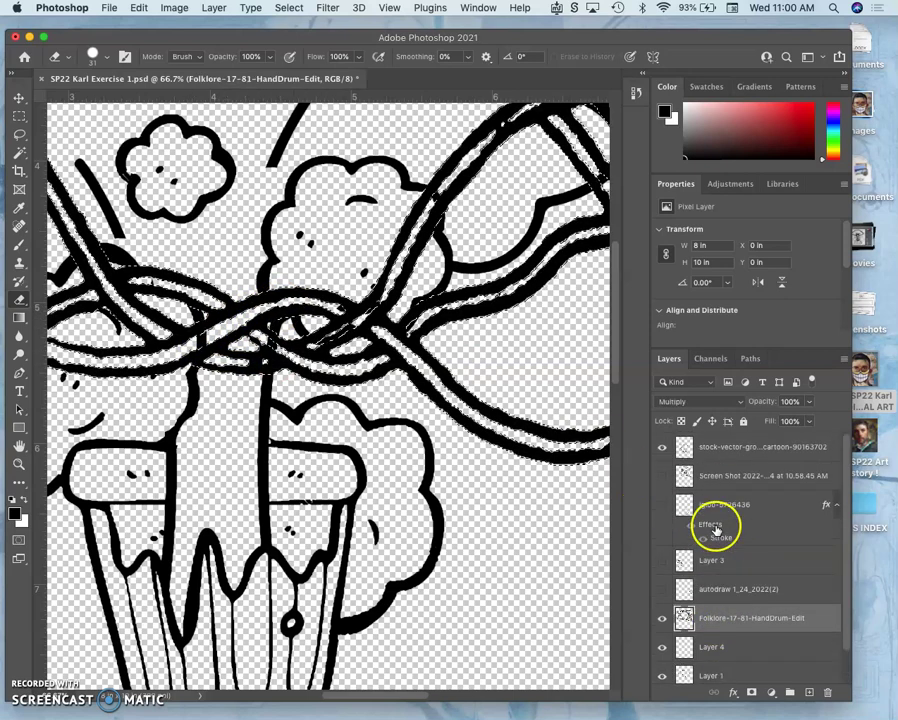
click(710, 446)
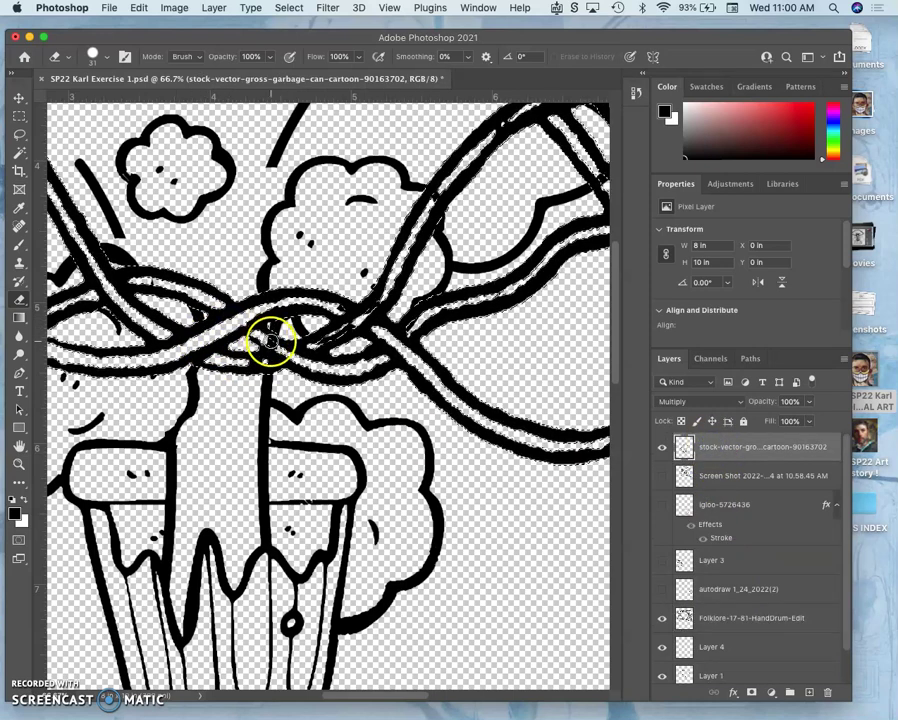
right_click(712, 674)
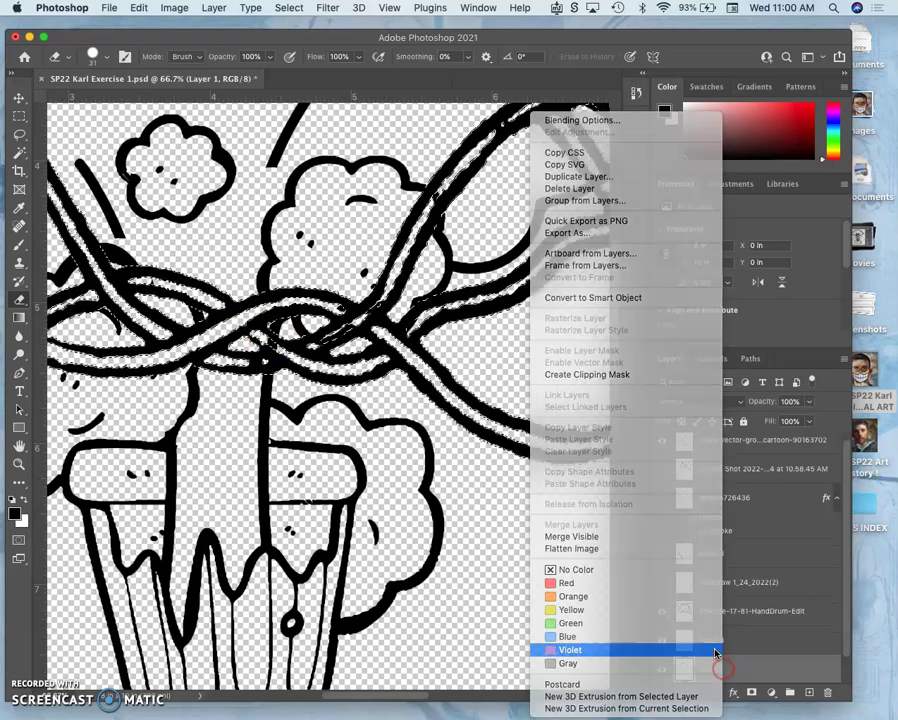
click(718, 652)
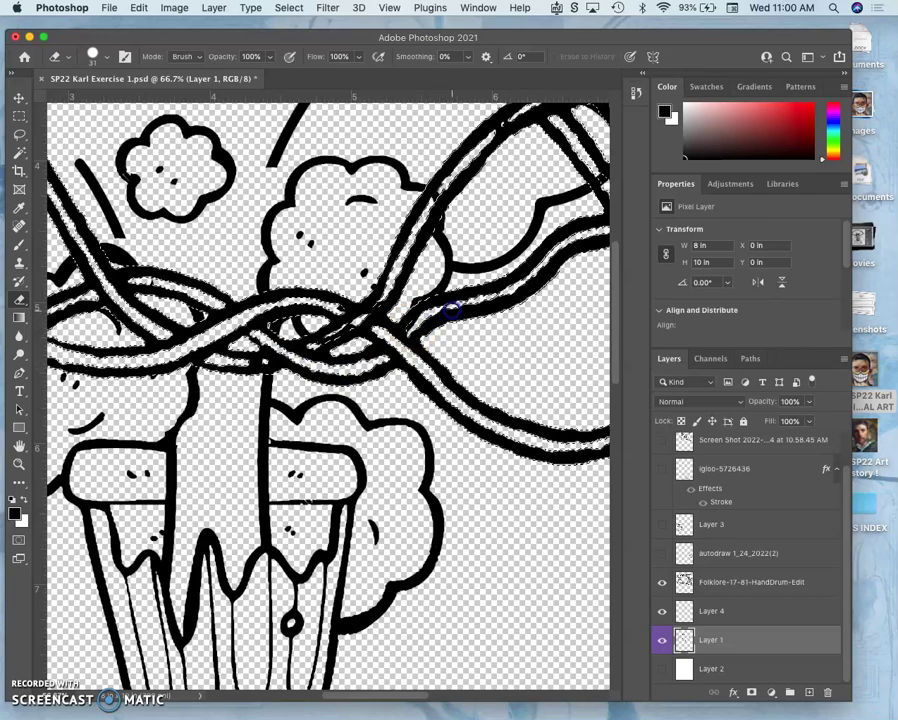
Step: Hide the garbage-can cartoon layer and pan around the canvas to inspect it
scroll(730, 554, up, 2)
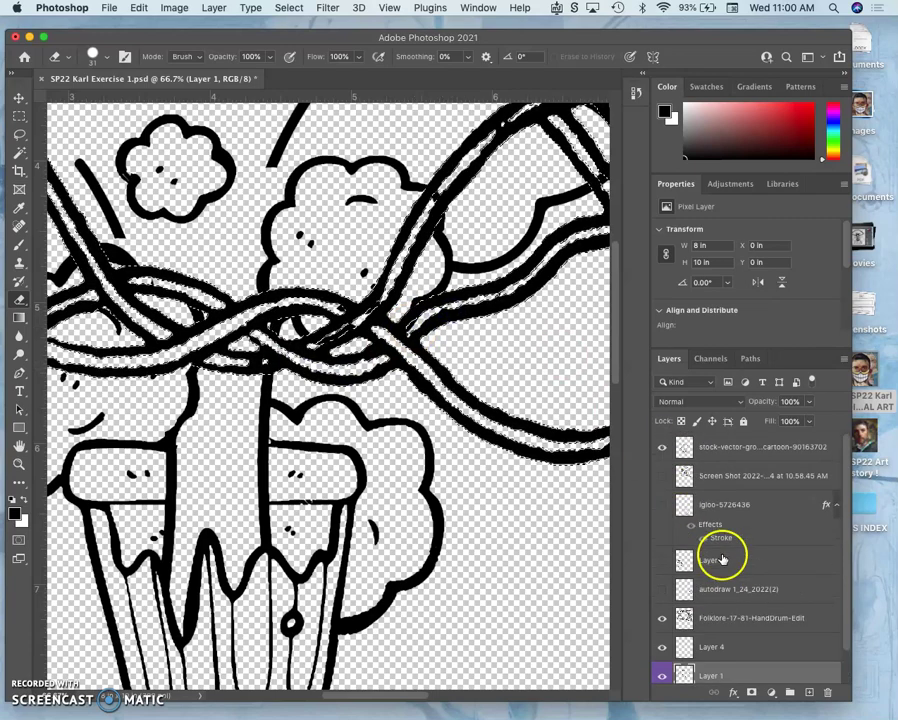
click(662, 448)
scroll(500, 380, up, 5)
scroll(500, 380, right, 3)
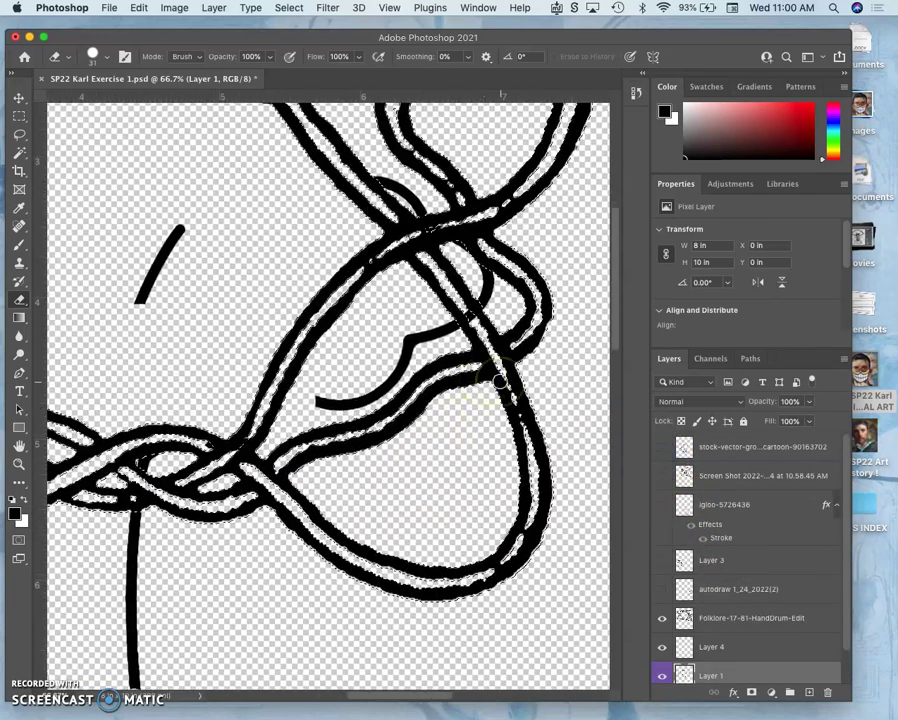
scroll(500, 381, up, 6)
scroll(490, 380, left, 1)
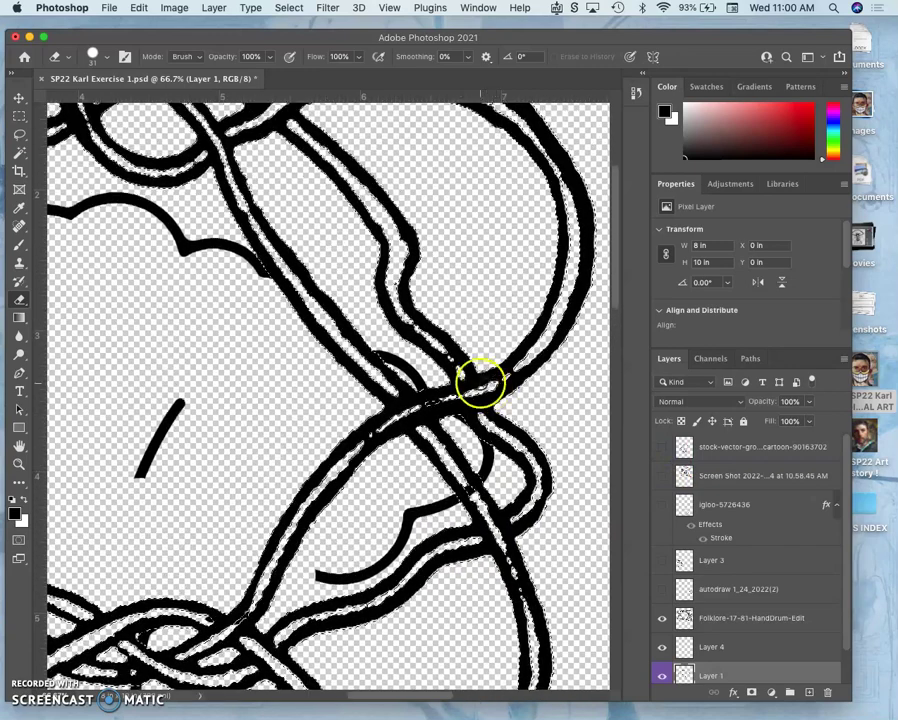
scroll(480, 382, left, 8)
scroll(480, 382, down, 3)
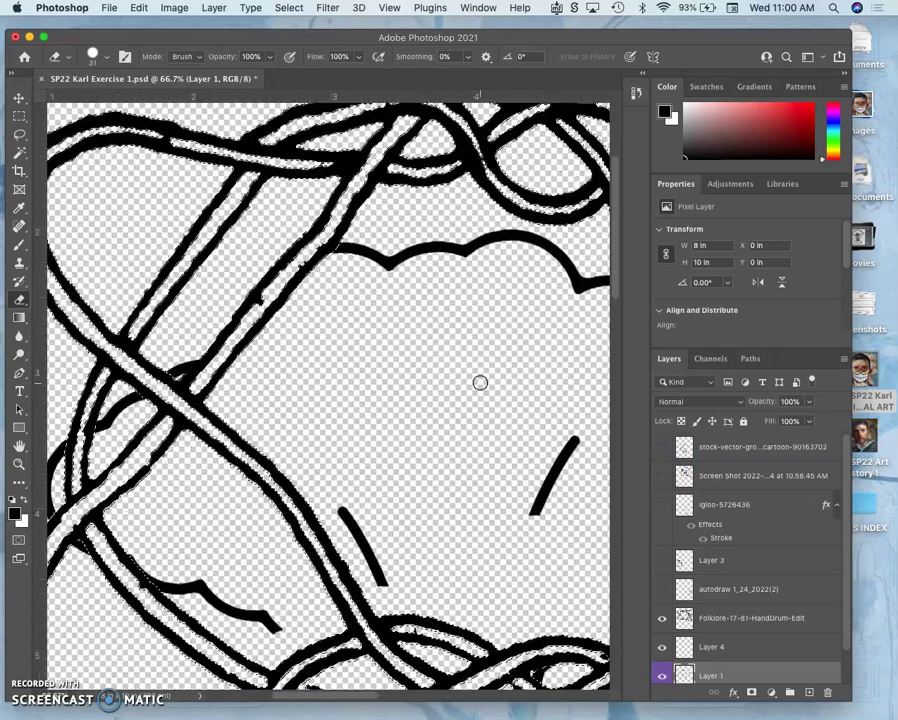
scroll(276, 316, down, 5)
scroll(276, 316, right, 1)
scroll(277, 320, right, 6)
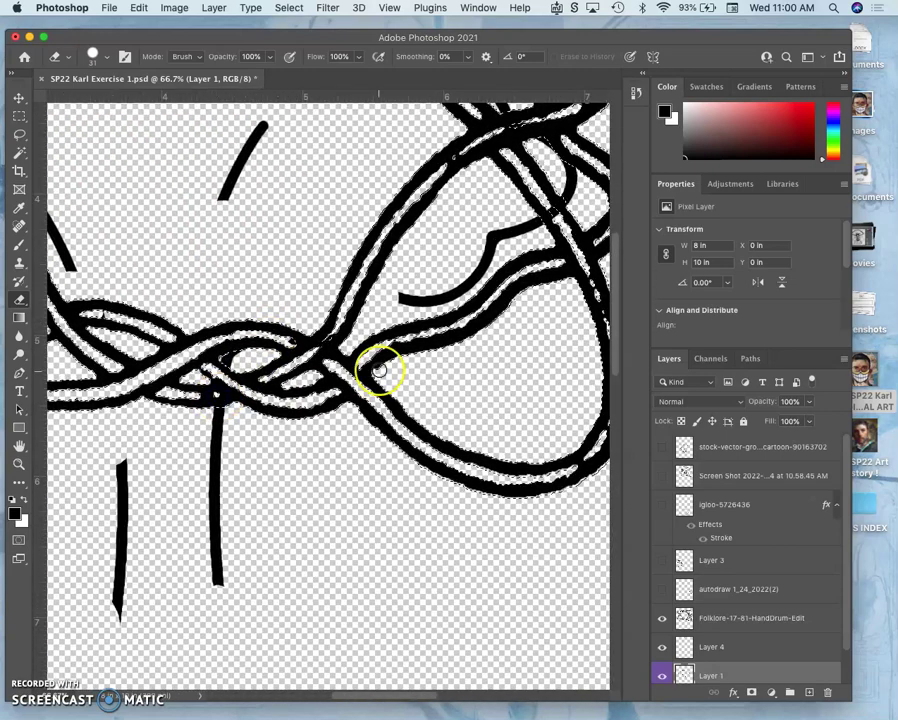
scroll(379, 370, right, 3)
scroll(379, 370, up, 2)
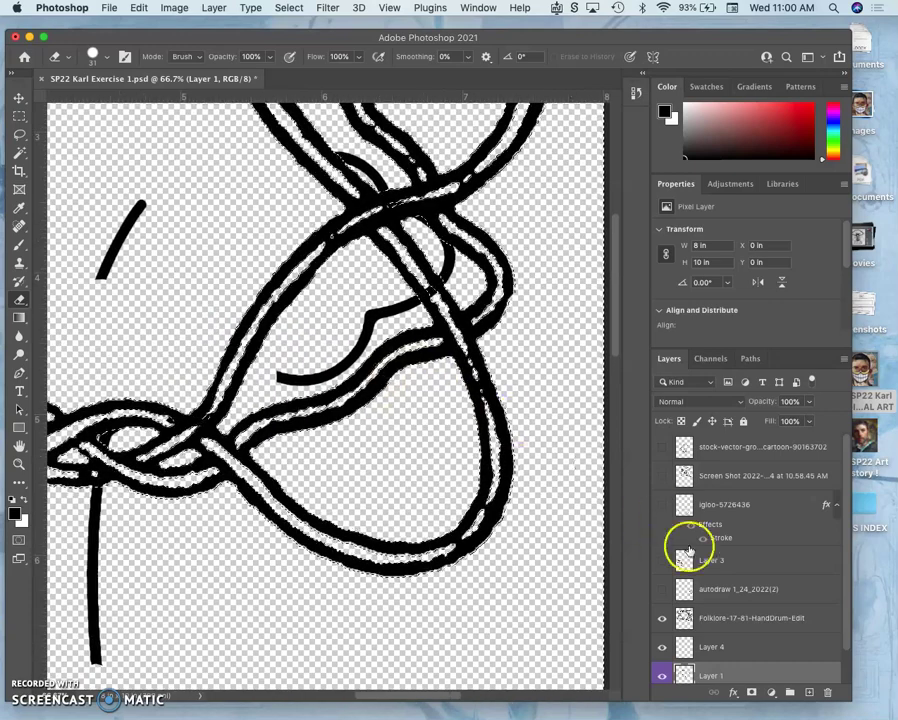
Step: Hide Layer 1 and show the garbage-can cartoon layer again
click(661, 676)
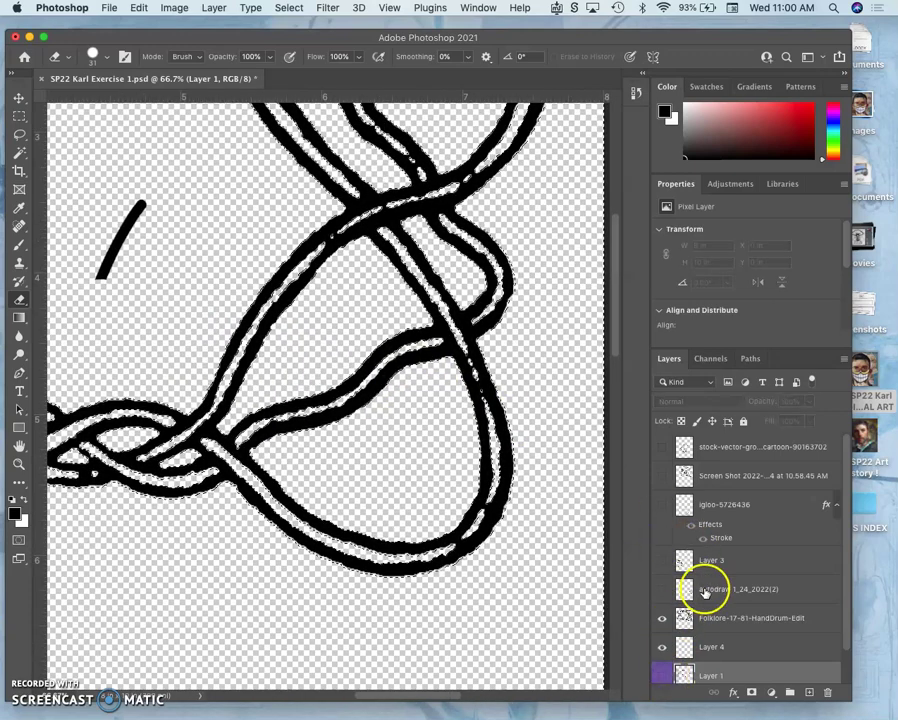
click(661, 446)
scroll(574, 446, left, 2)
scroll(449, 440, left, 3)
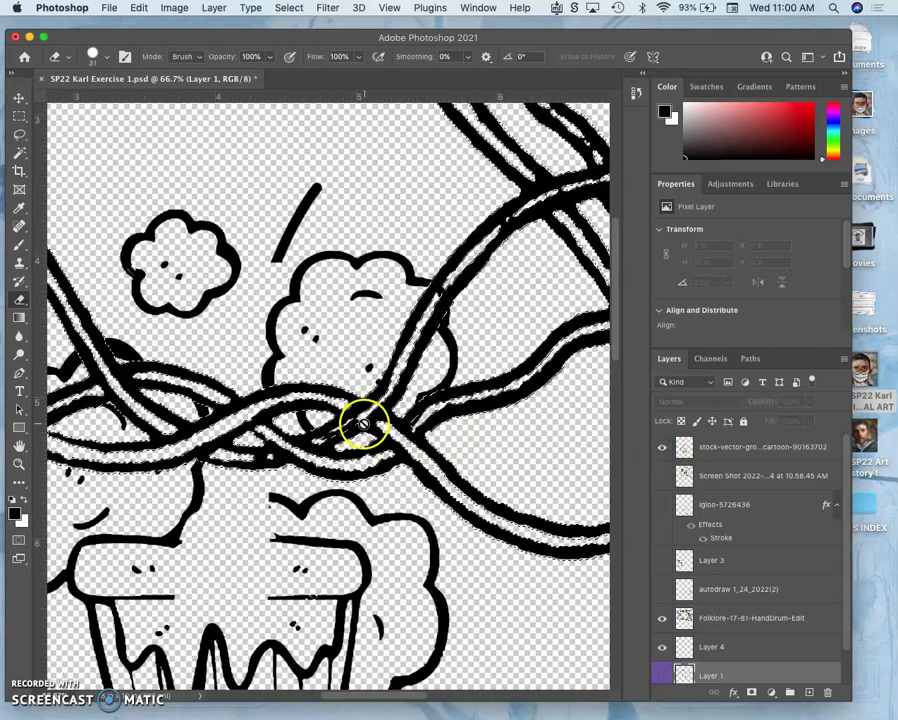
Step: Make the garbage-can cartoon layer active and pan to the cup
click(714, 452)
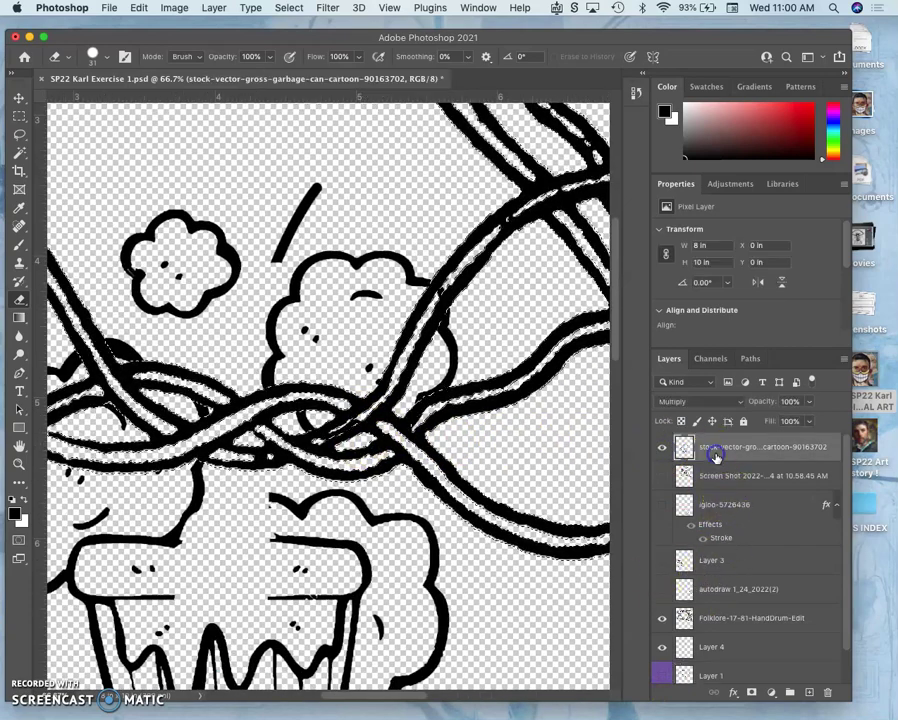
scroll(510, 460, left, 4)
scroll(510, 460, up, 3)
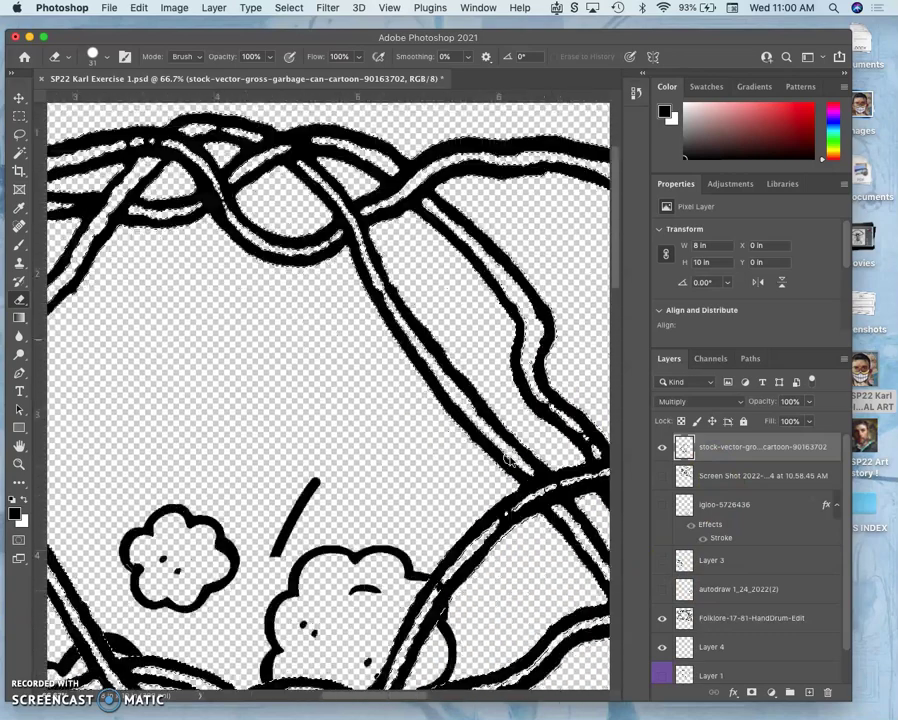
scroll(510, 460, down, 4)
scroll(510, 460, left, 3)
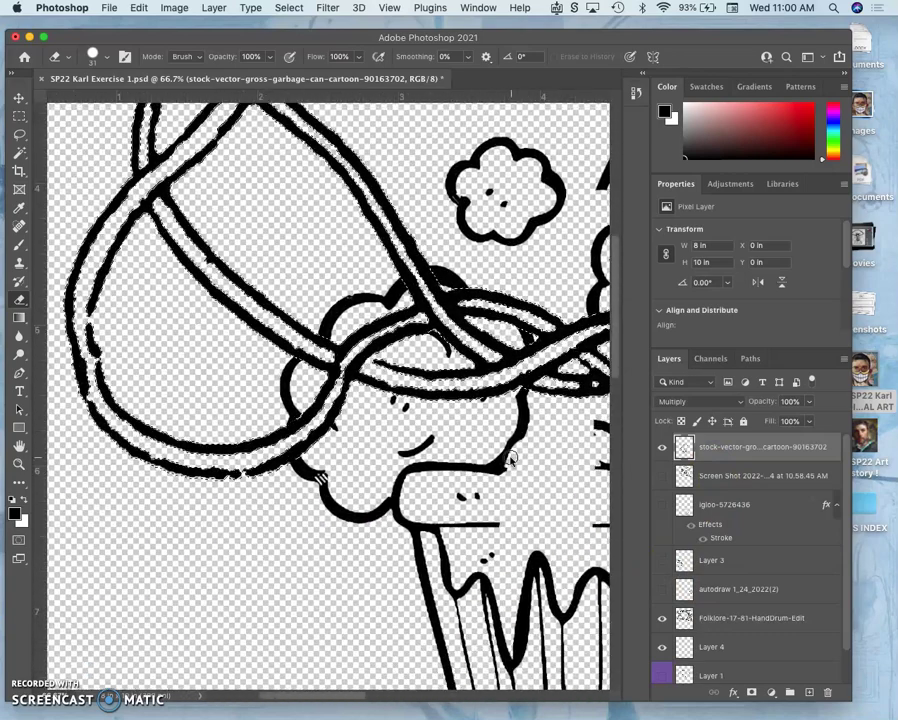
scroll(510, 460, down, 4)
scroll(510, 460, right, 5)
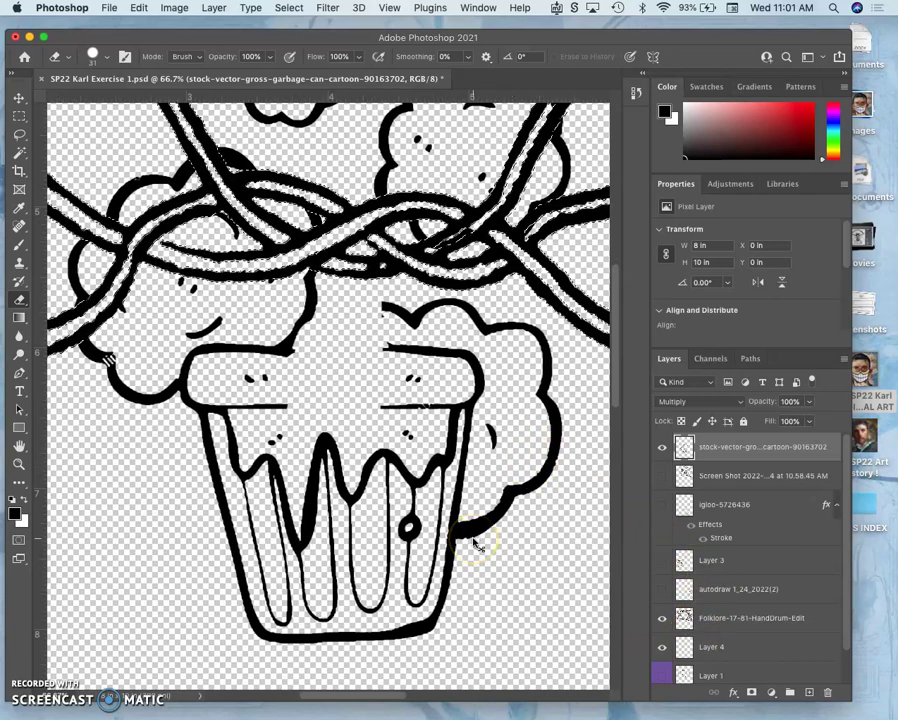
Step: Erase the string stroke overlapping the cup at close zoom, then zoom back out
key(super+minus)
key(super+plus)
key(super+plus)
key(super+plus)
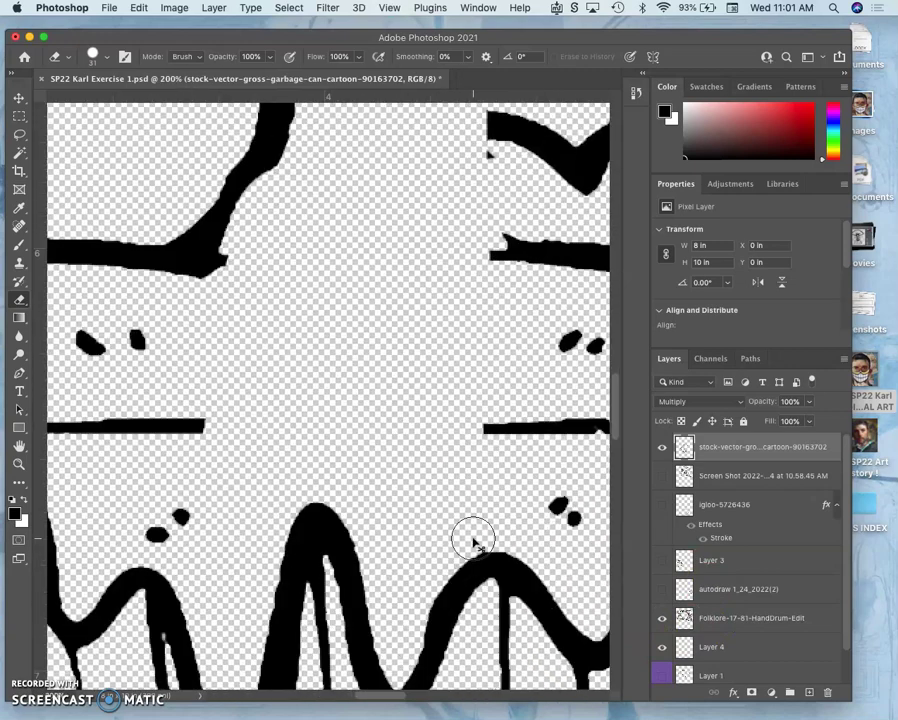
scroll(348, 432, left, 15)
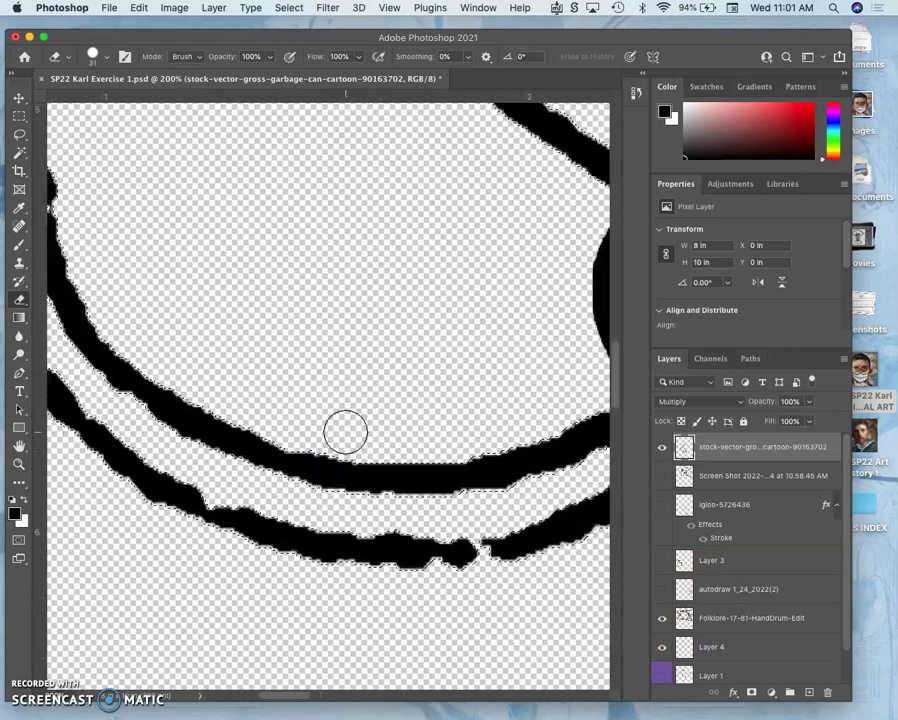
scroll(345, 432, right, 10)
drag(402, 516, 386, 530)
scroll(390, 532, up, 2)
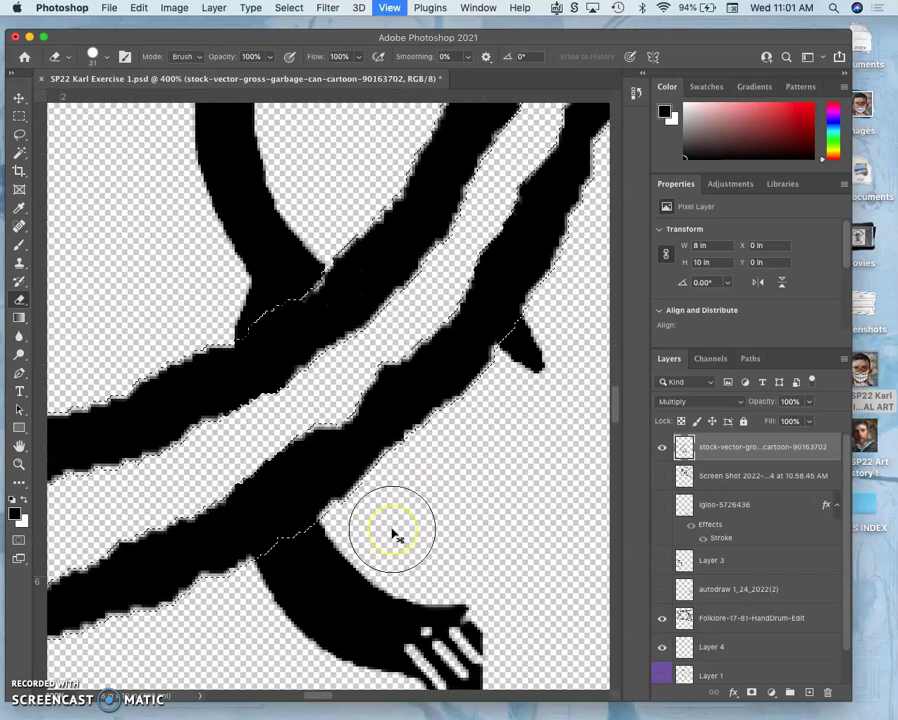
key(super+minus)
key(super+minus)
key(super+minus)
key(super+minus)
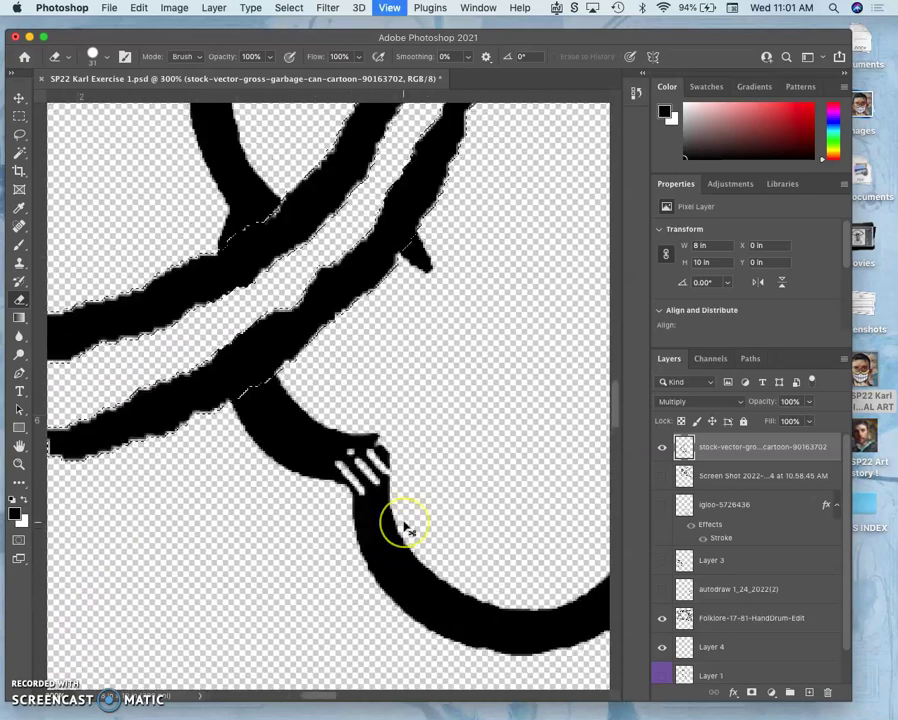
key(super+minus)
key(super+minus)
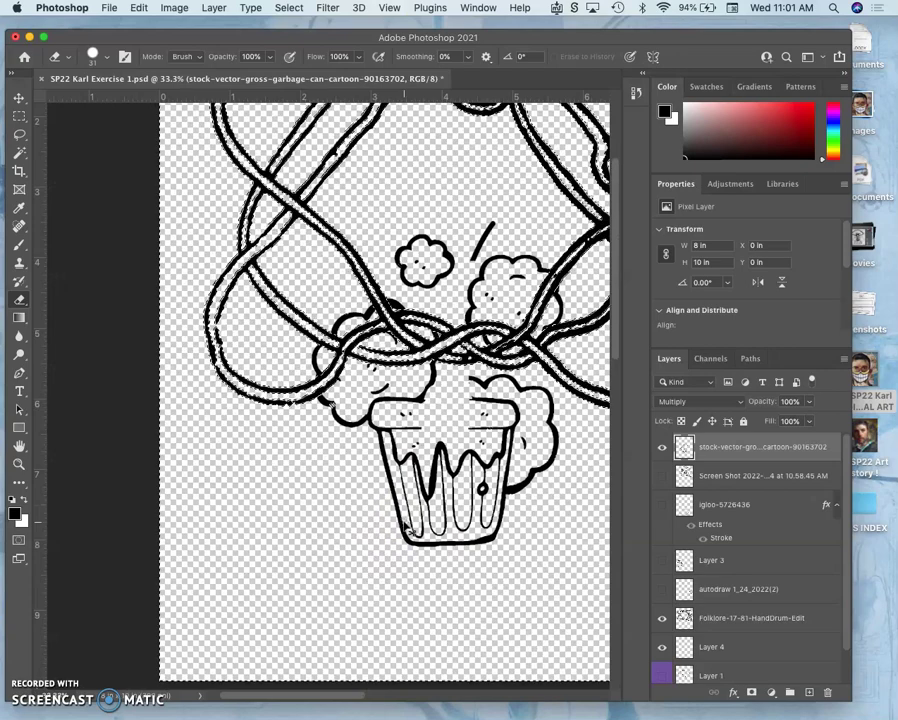
Step: Zoom out to the whole page and clear the current selection
key(super+minus)
scroll(406, 526, right, 3)
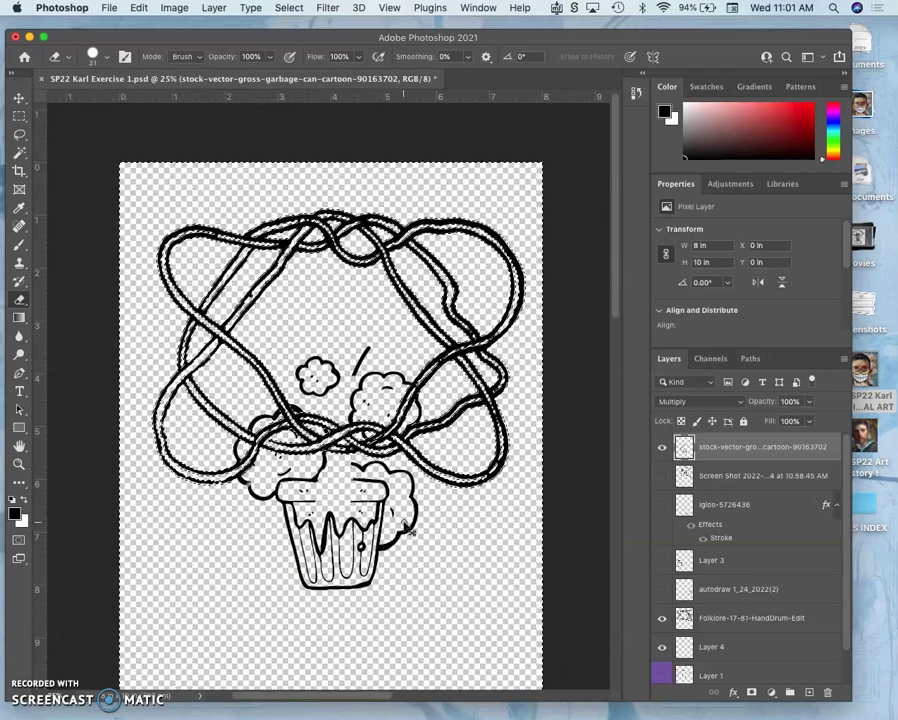
scroll(406, 526, up, 2)
click(418, 505)
key(super+d)
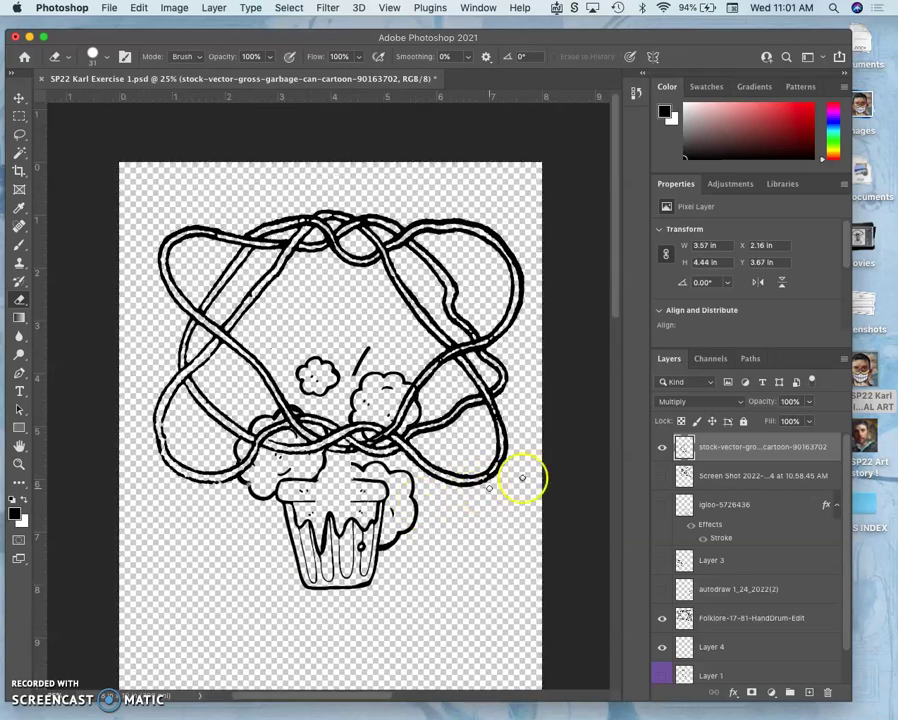
Step: Show the tree crown and hand layers, select autodraw, and move the Folklore layer to the top
scroll(664, 617, down, 1)
click(662, 640)
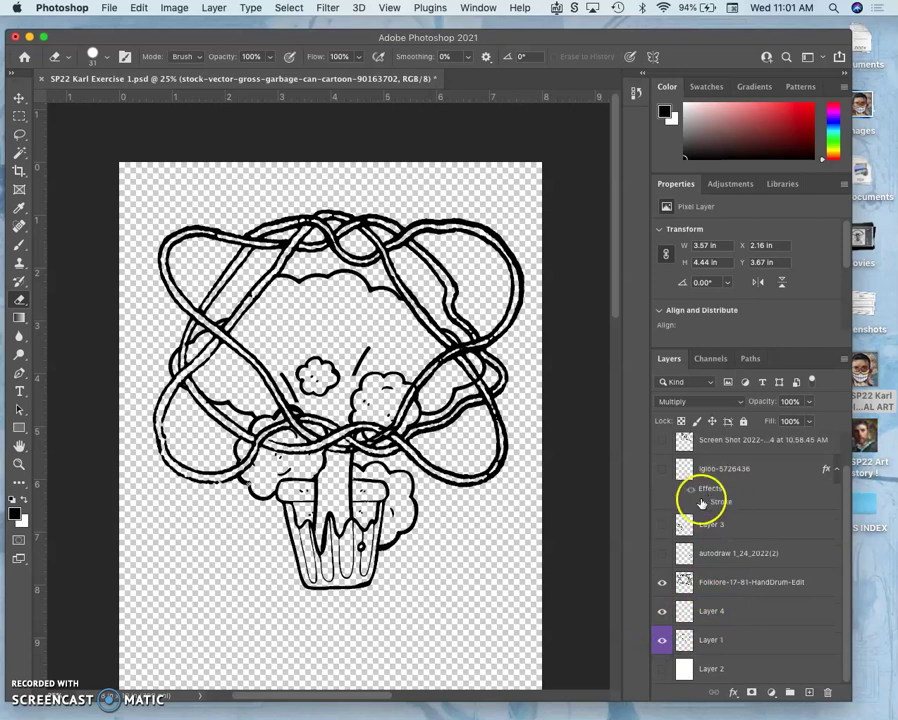
click(662, 553)
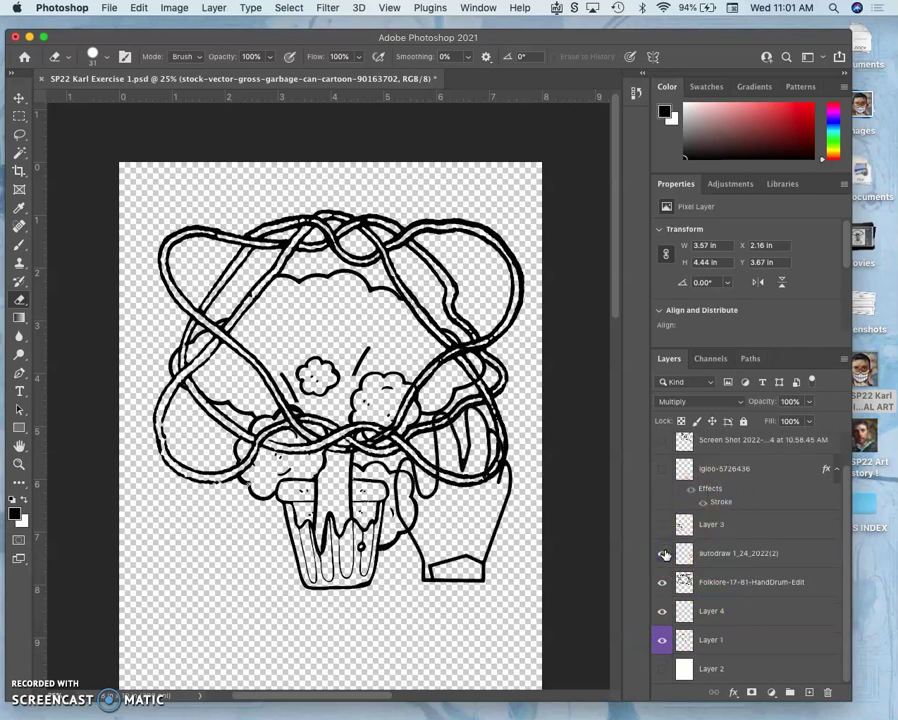
click(705, 548)
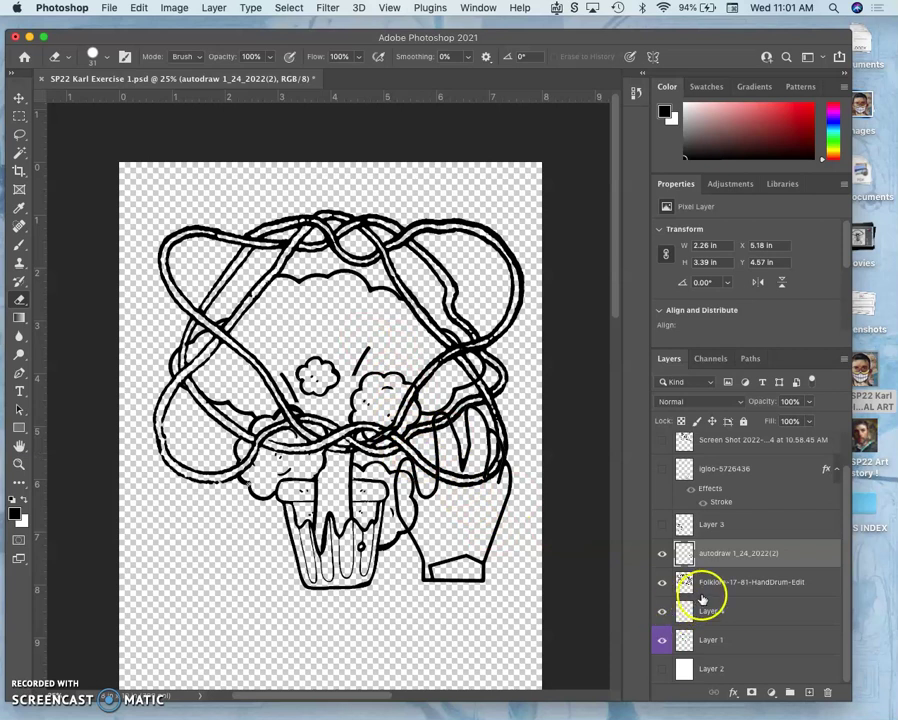
drag(709, 590, 701, 447)
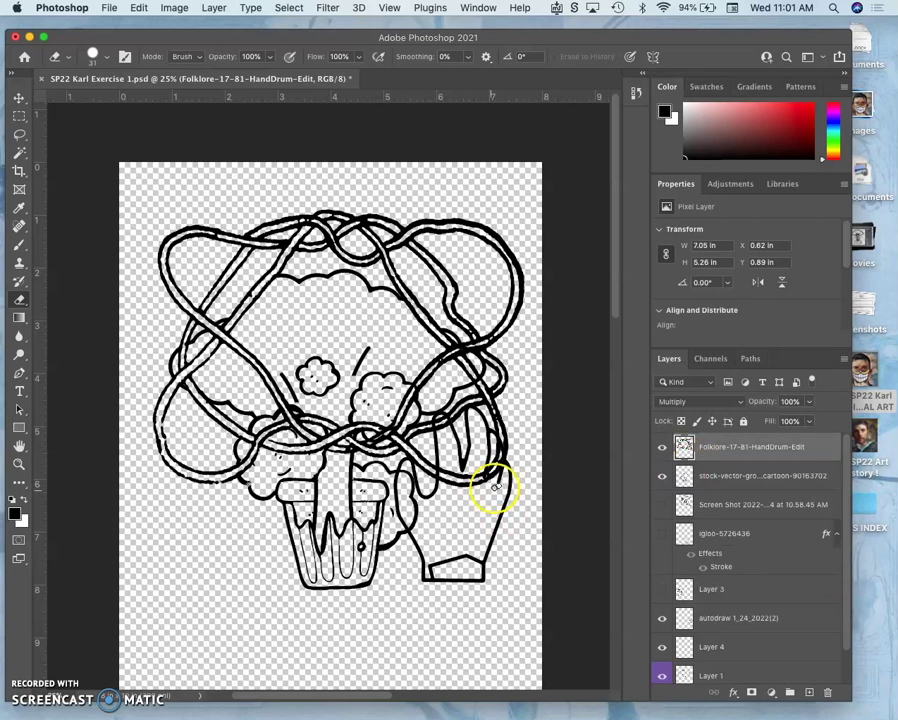
Step: Hide the Folklore string layer, then show and select Layer 3 with the left hand
click(663, 448)
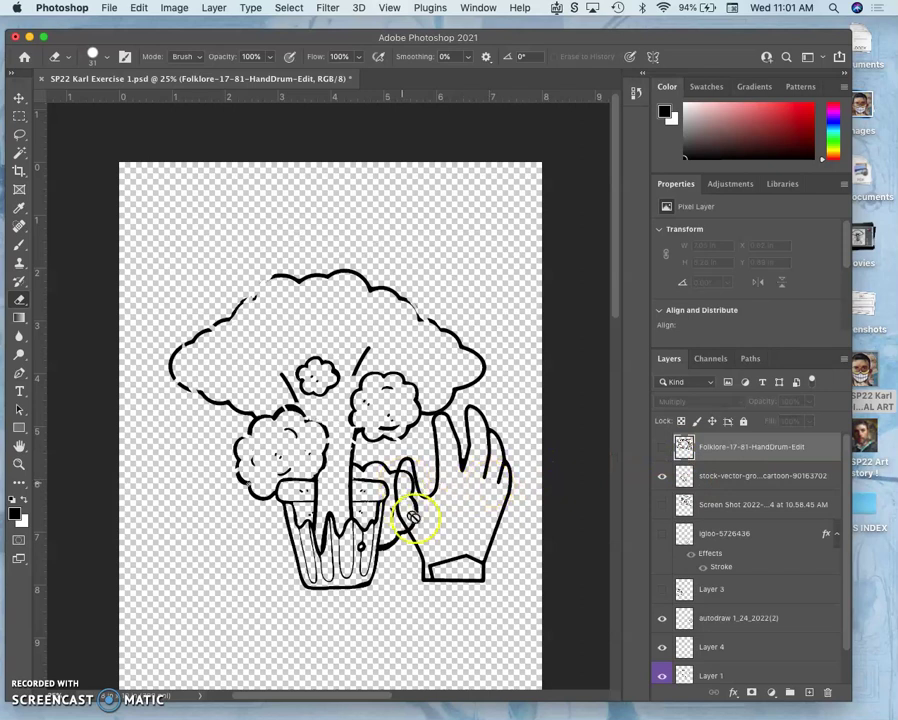
scroll(725, 567, down, 1)
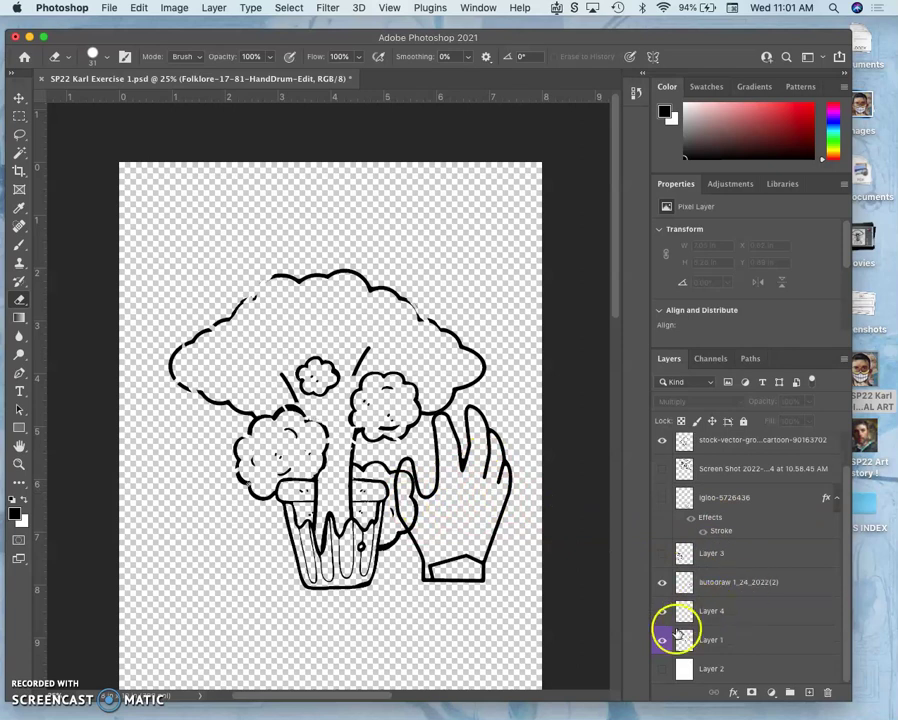
click(661, 553)
click(661, 553)
click(661, 553)
click(720, 553)
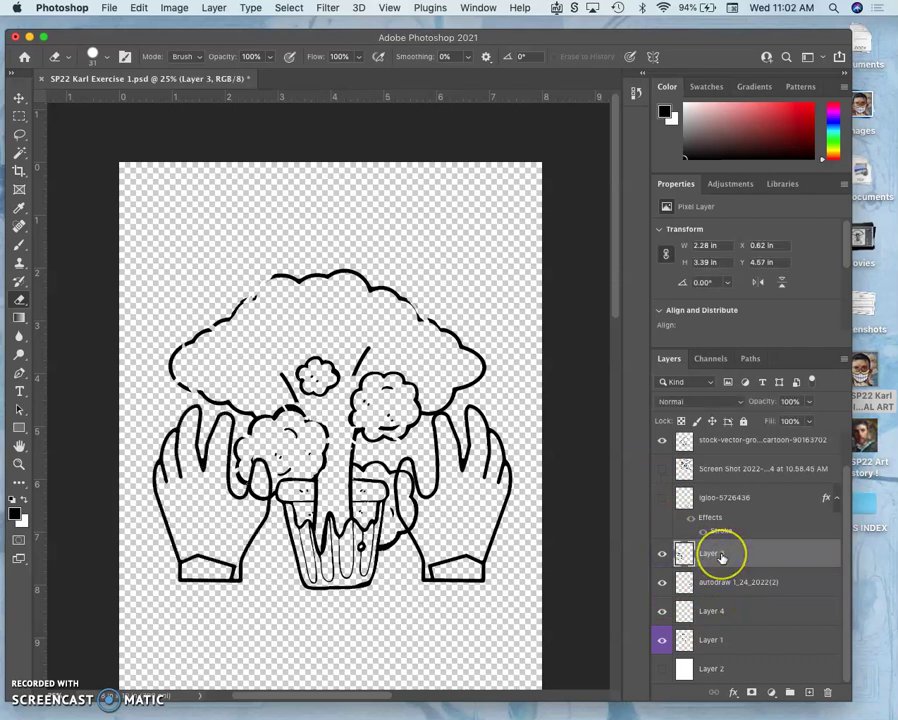
Step: Use the Magic Wand at higher zoom to select the empty inside of the left hand
click(18, 153)
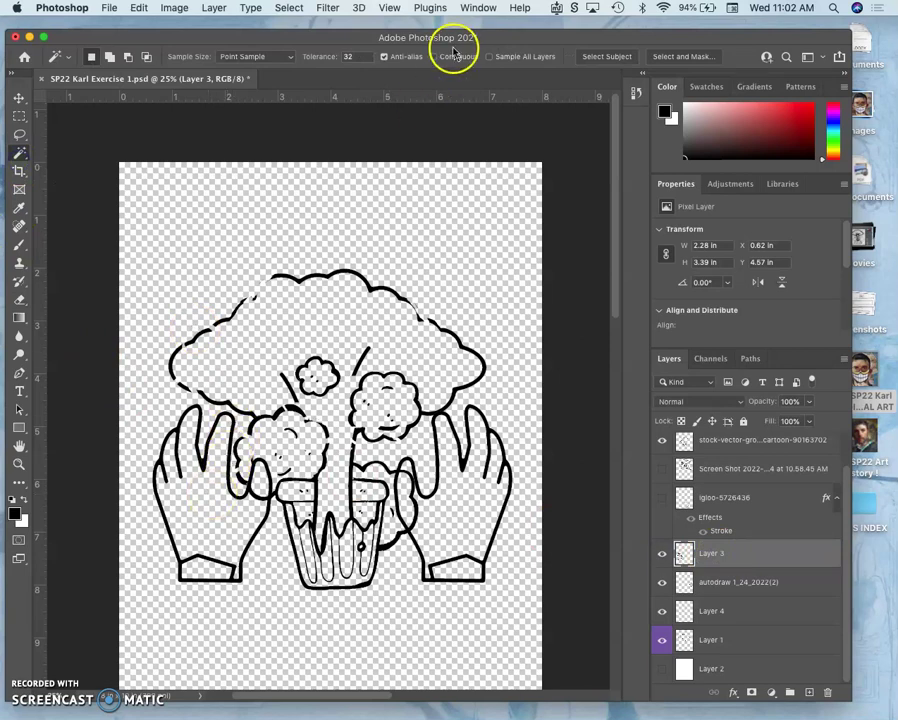
key(super+equal)
key(super+equal)
key(super+equal)
scroll(270, 330, up, 2)
click(277, 347)
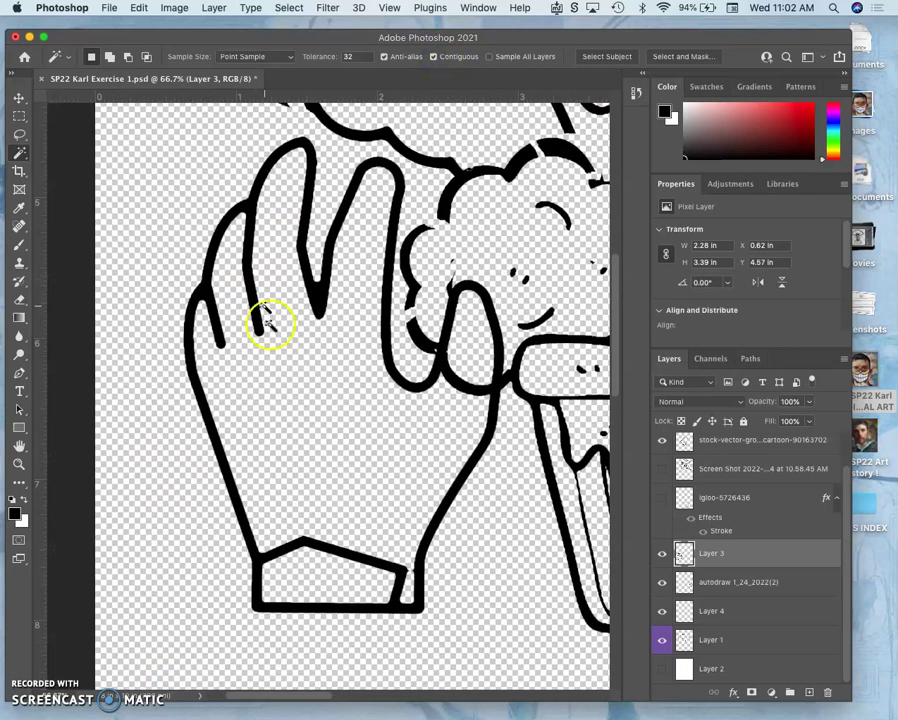
click(318, 364)
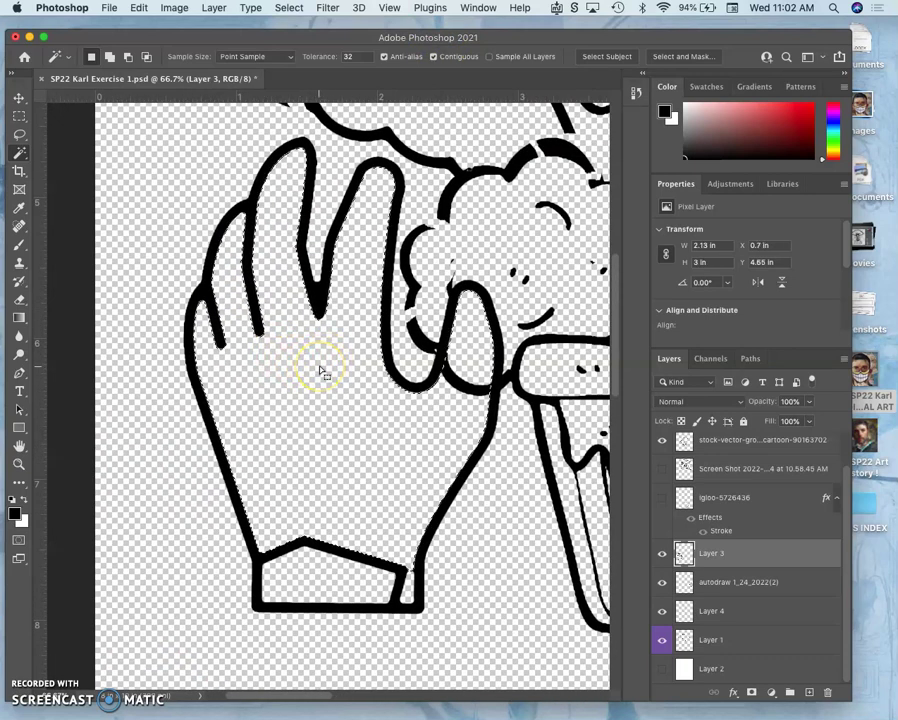
Step: Switch to the garbage-can drawing's layer and click areas of the canvas around it
scroll(748, 550, up, 1)
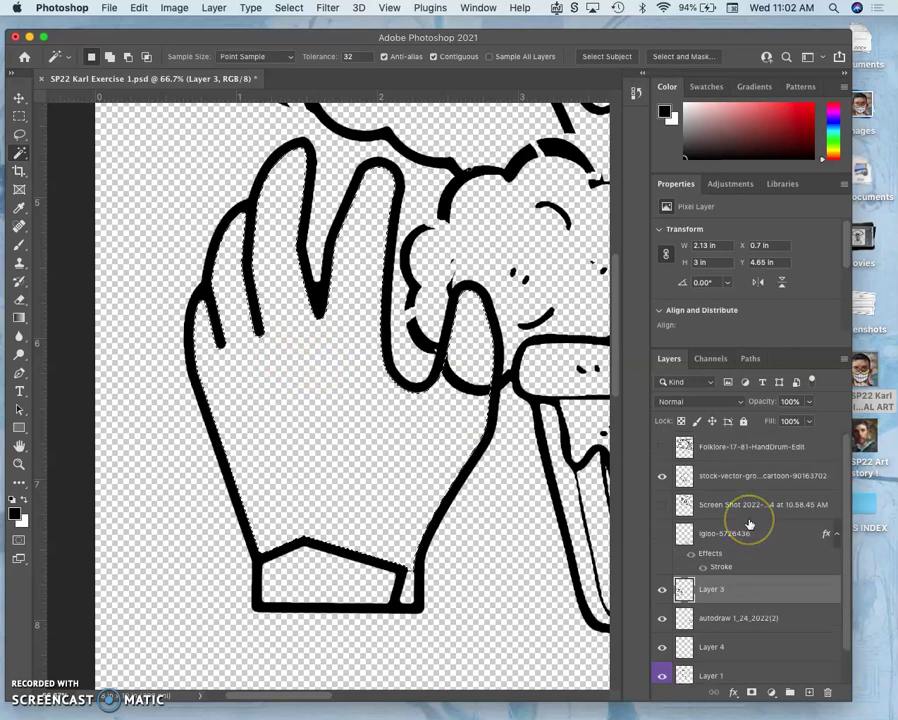
scroll(749, 524, down, 1)
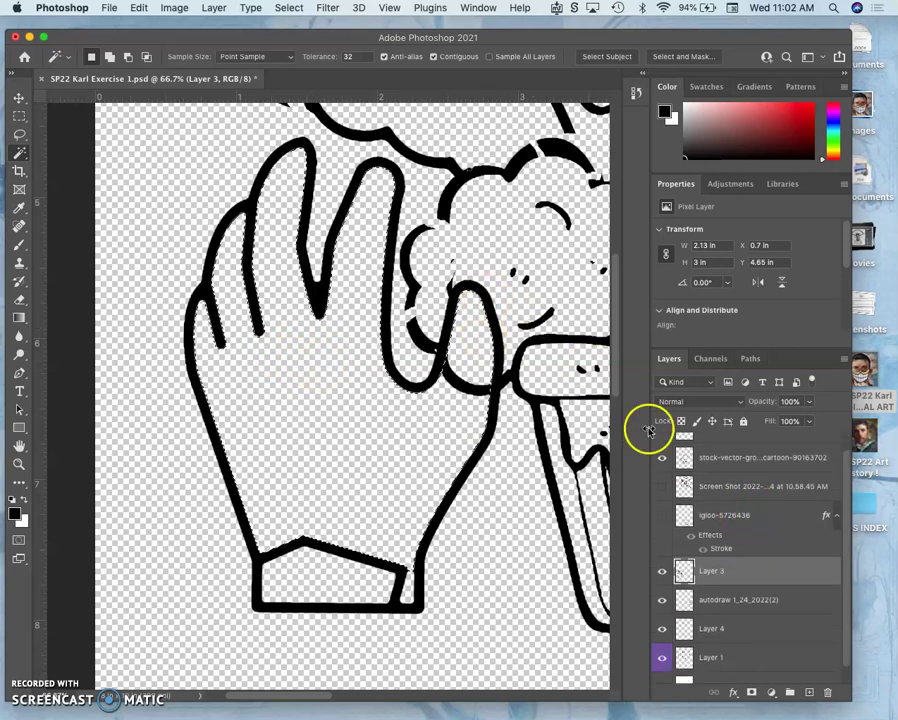
scroll(714, 492, up, 1)
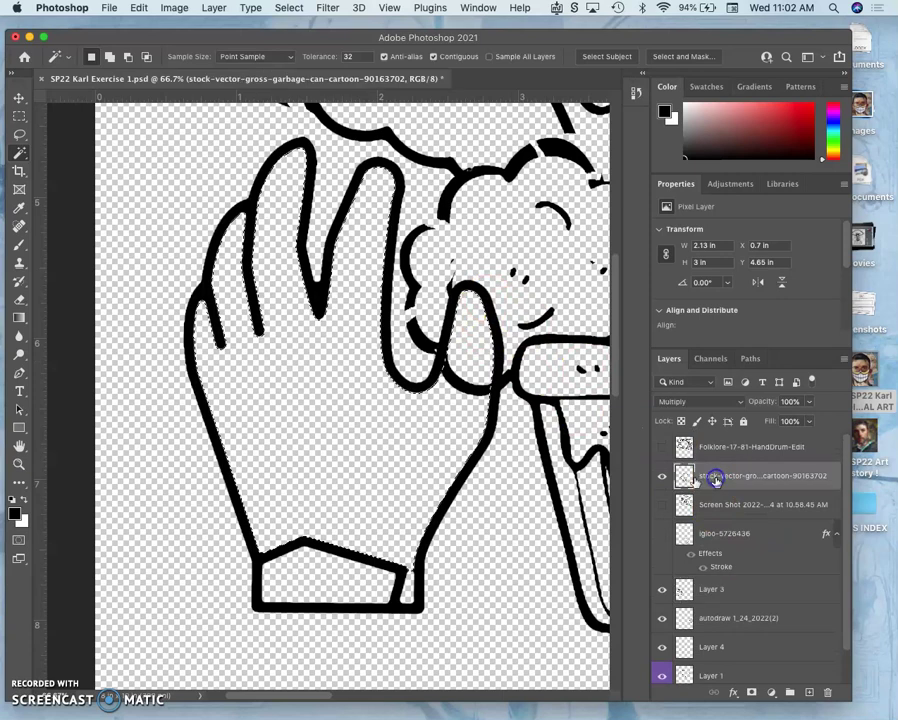
click(425, 481)
click(378, 463)
click(400, 357)
scroll(402, 357, right, 10)
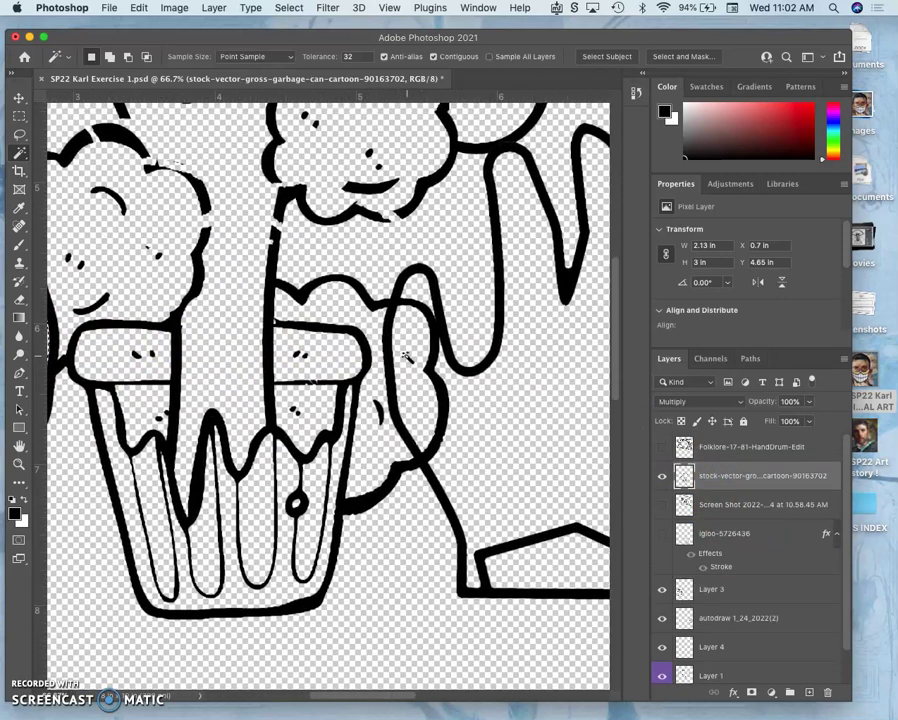
scroll(405, 357, right, 3)
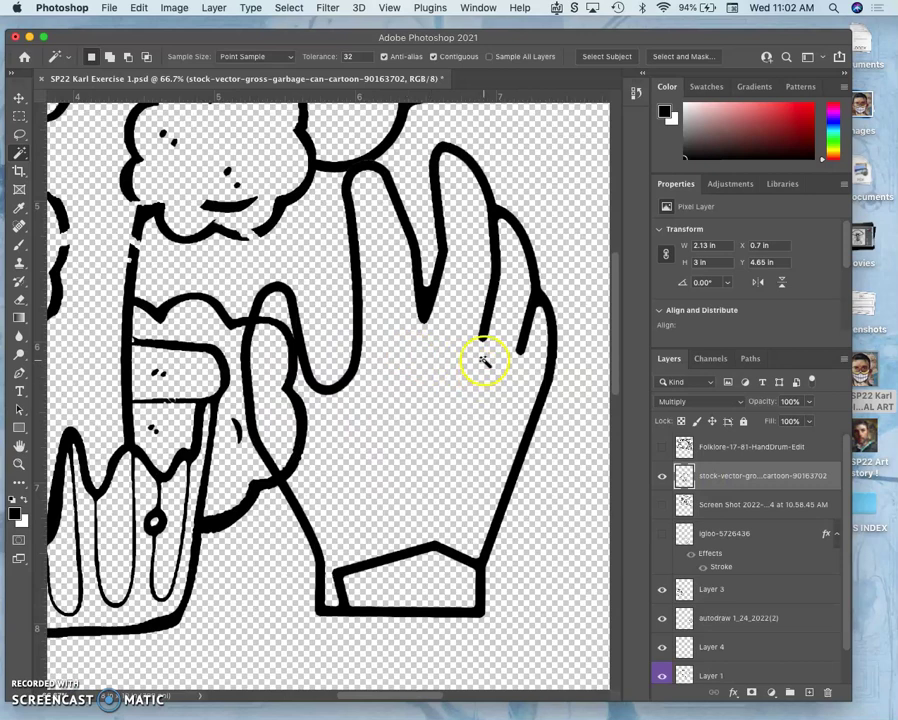
scroll(484, 361, down, 3)
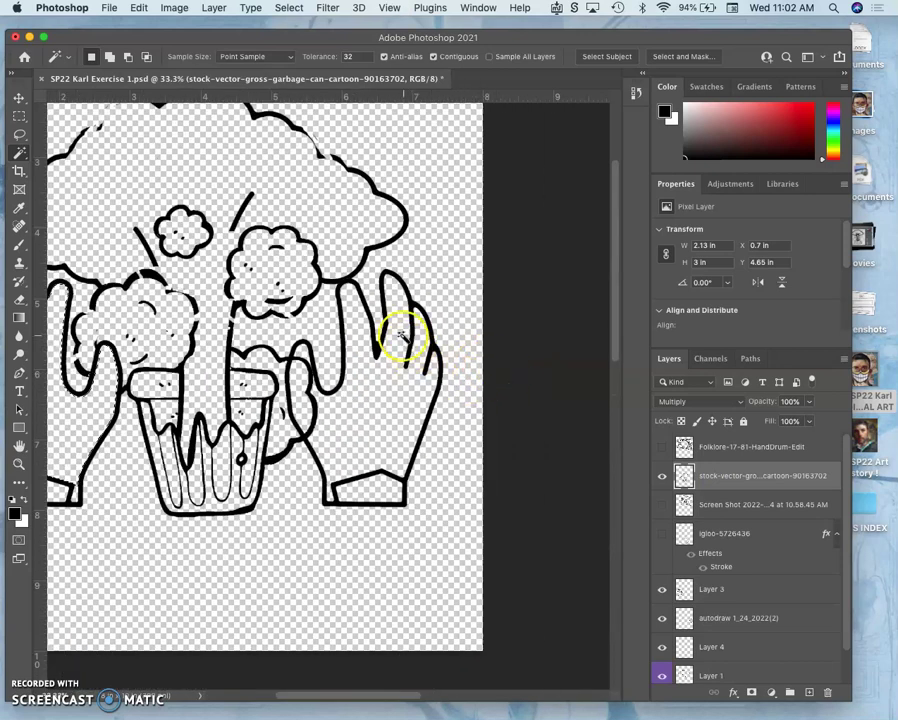
Step: Zoom in on the right hand and clear the current selection
scroll(402, 337, left, 2)
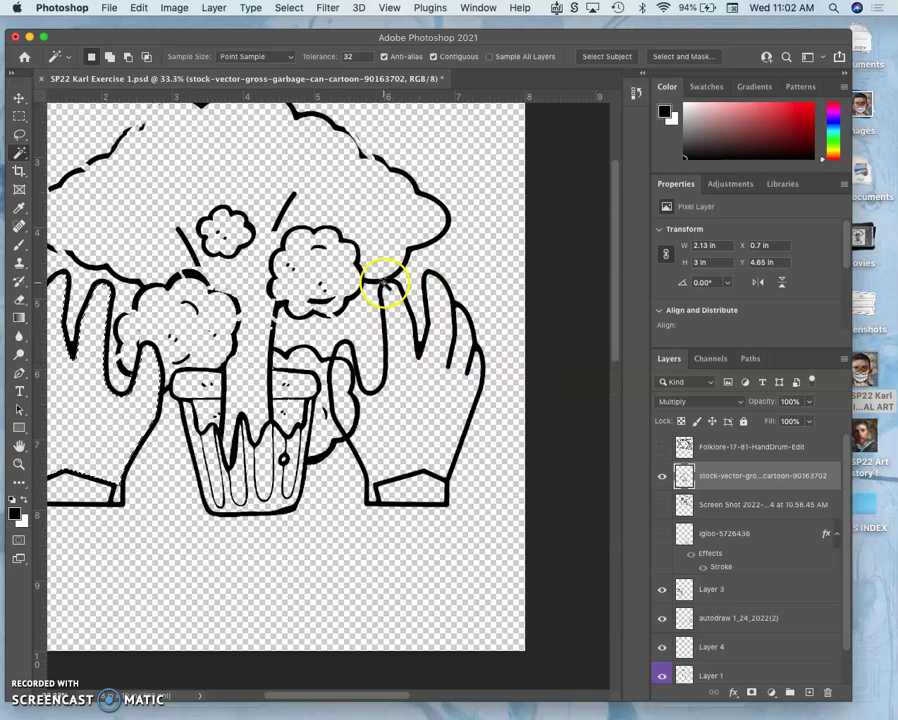
key(super+equal)
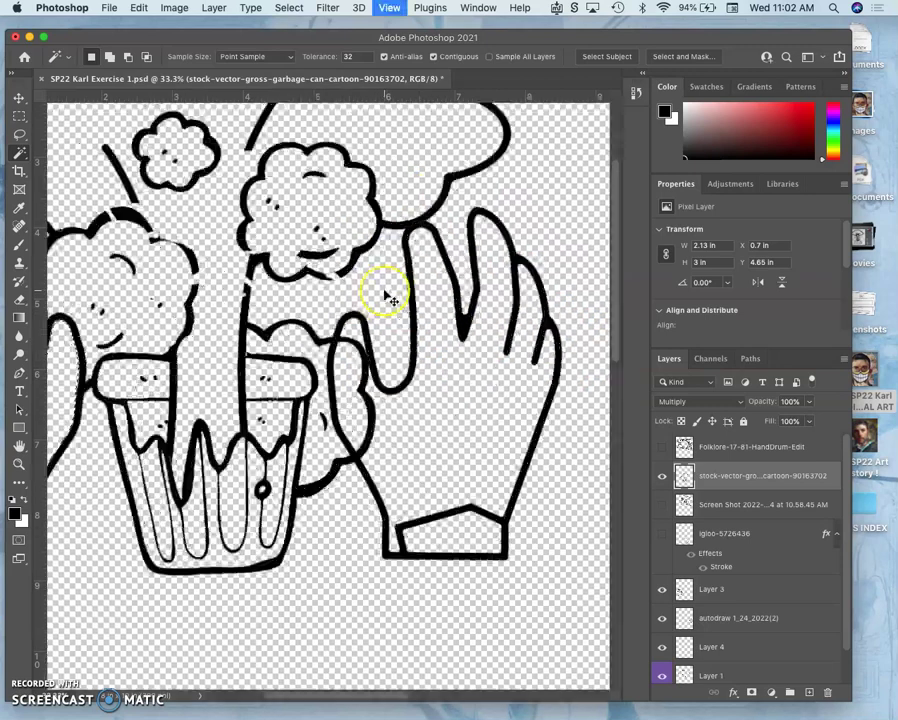
scroll(388, 296, up, 5)
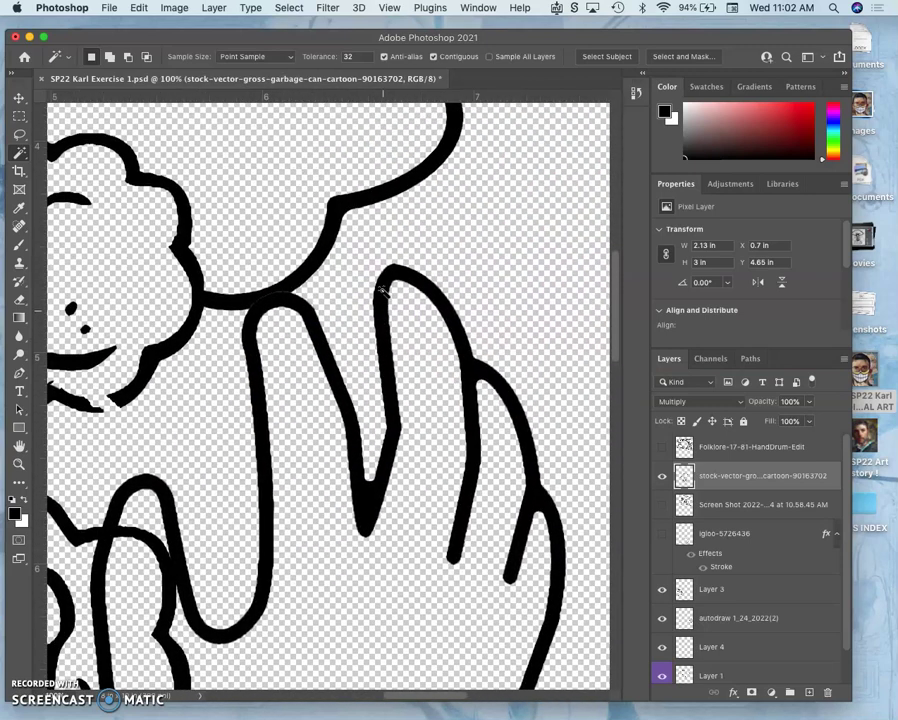
scroll(300, 296, up, 3)
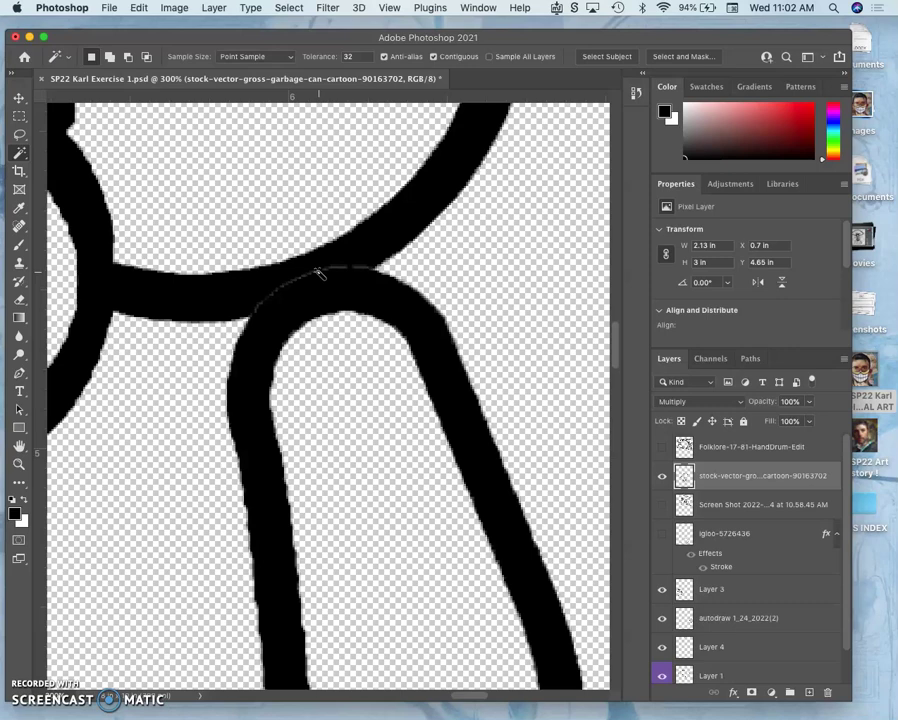
scroll(320, 275, down, 8)
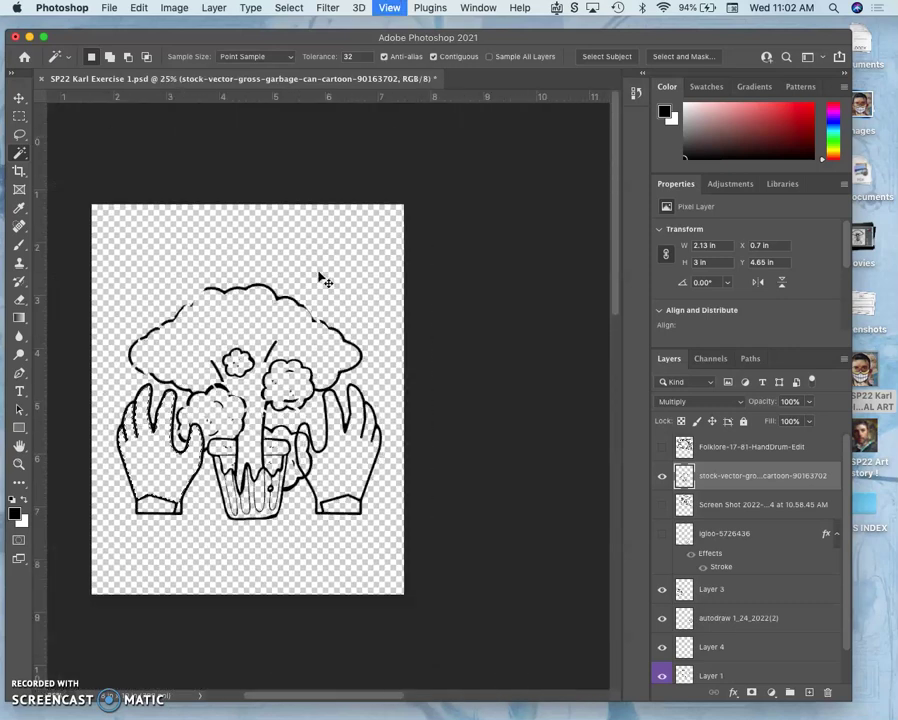
click(362, 322)
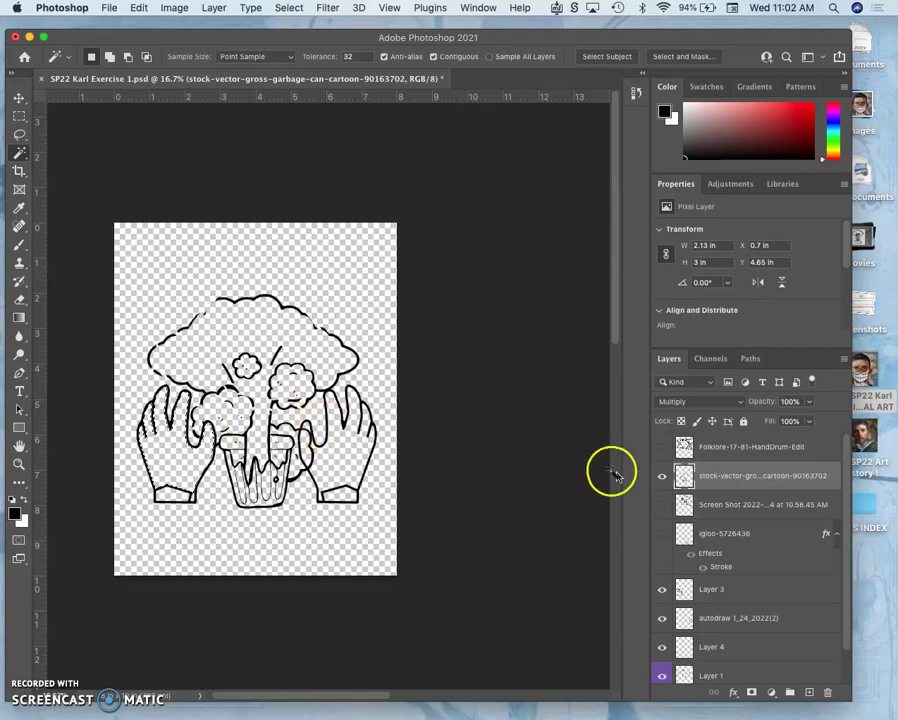
click(712, 477)
key(super+d)
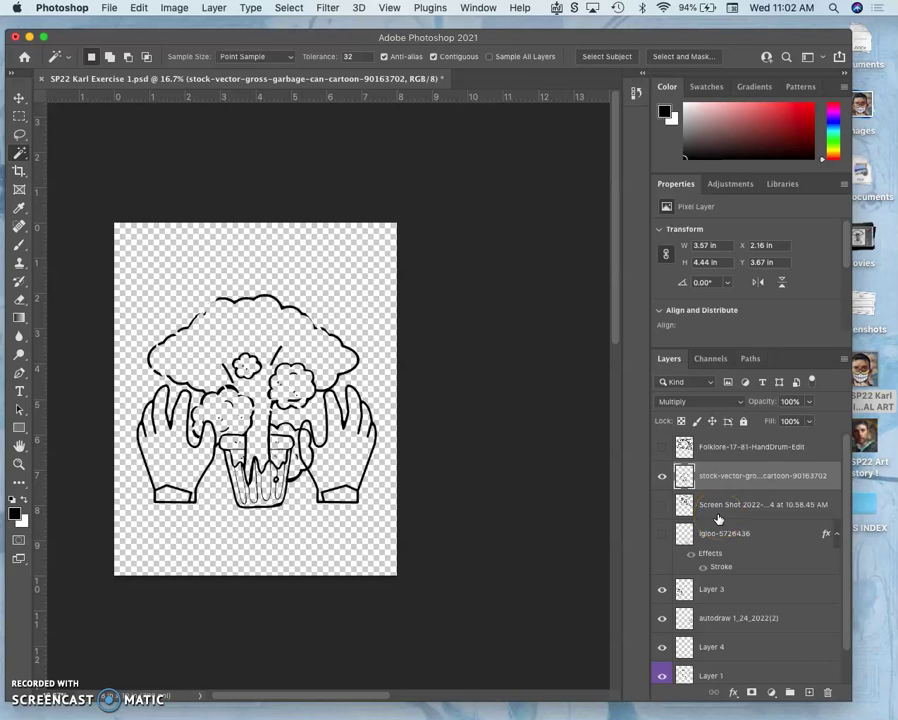
Step: Toggle both hand layers' visibility to check them and select Layer 3
scroll(717, 519, down, 1)
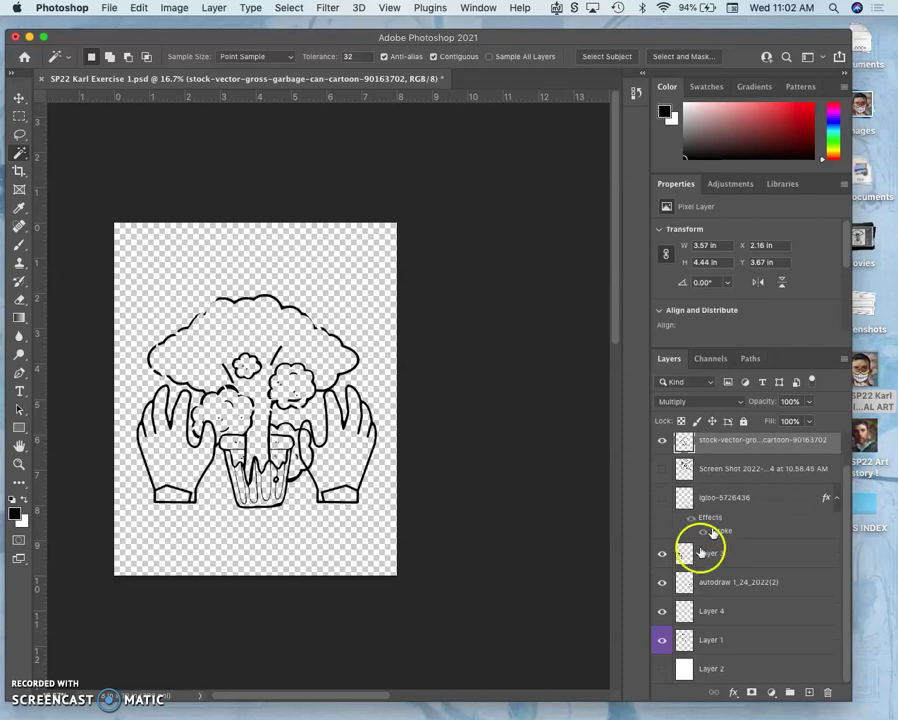
click(661, 555)
click(661, 556)
click(716, 564)
click(662, 582)
click(662, 582)
Step: Select both hand layers, nudge them lower with the Move tool, and zoom to 33.3%
shift+click(722, 591)
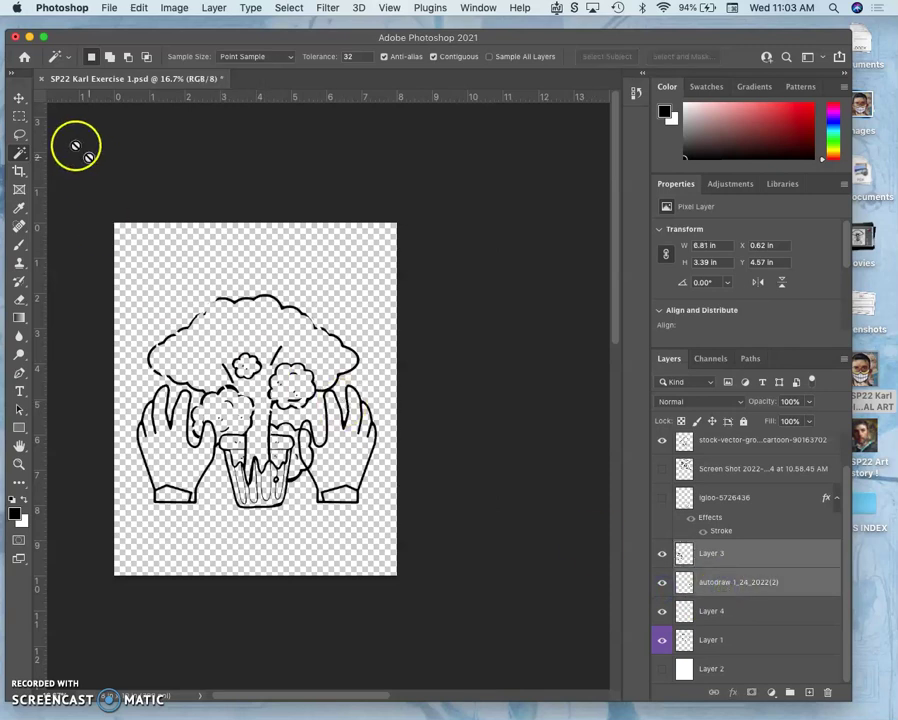
click(18, 95)
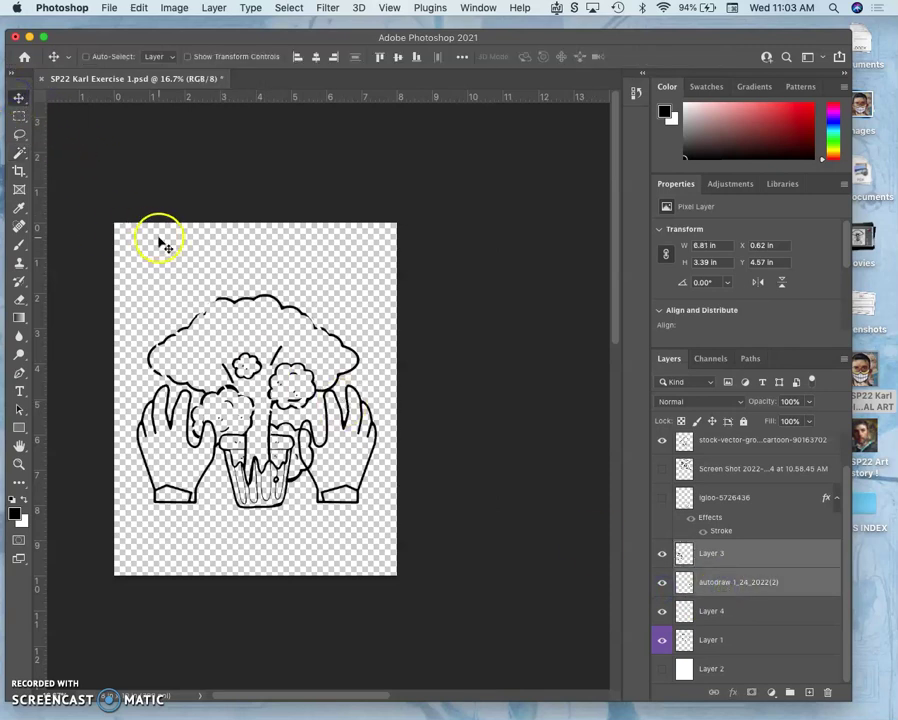
key(shift+Down)
key(shift+Down)
key(shift+Down)
key(shift+Down)
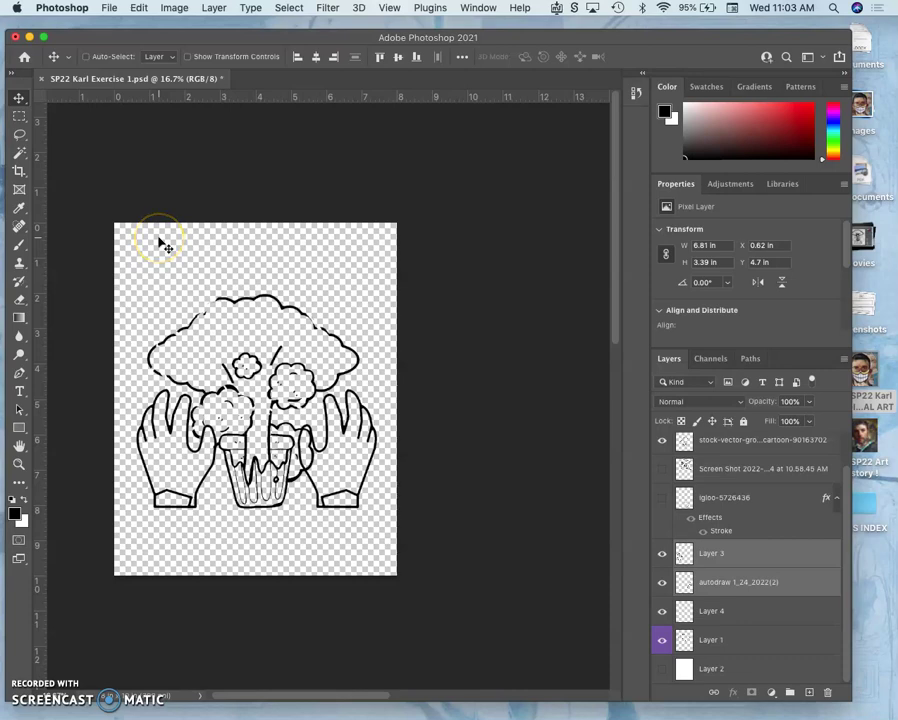
key(super+plus)
Step: Select Layer 3 alone and toggle its visibility to check the left hand
scroll(160, 243, left, 5)
scroll(160, 243, down, 3)
click(318, 338)
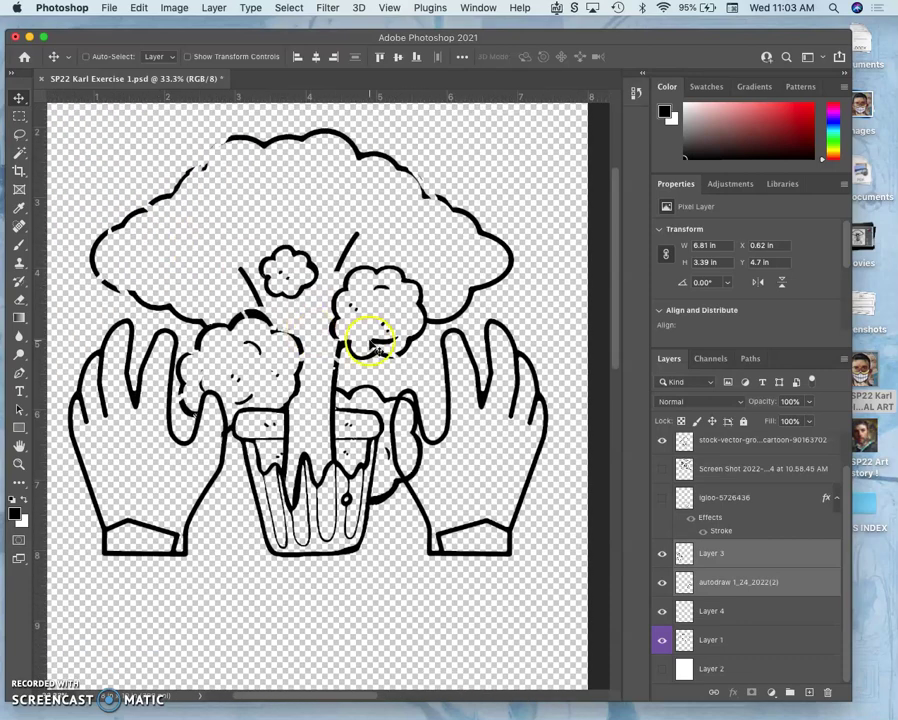
click(662, 553)
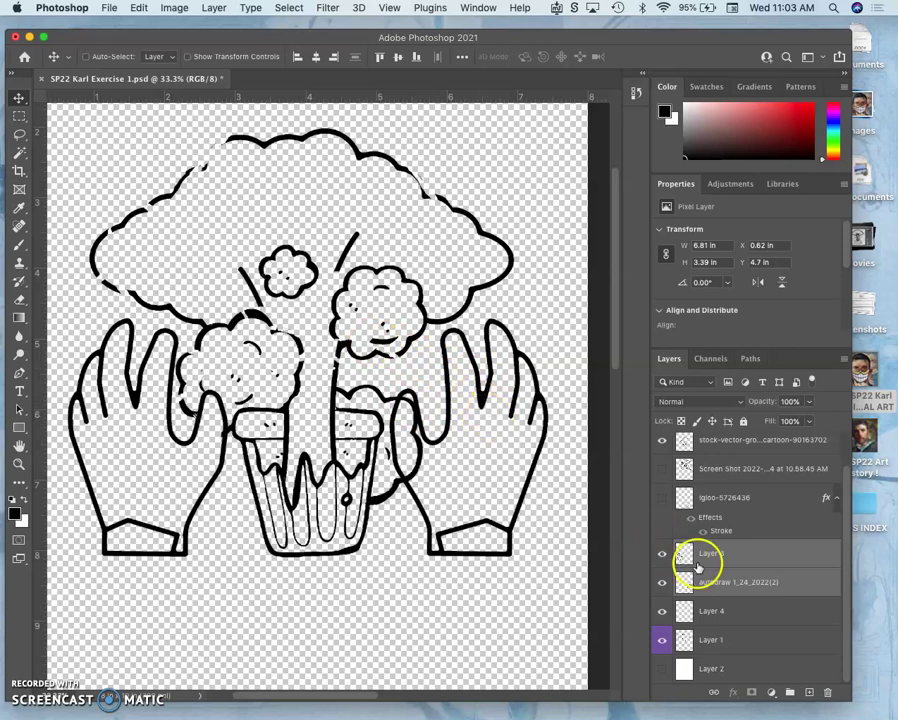
click(740, 555)
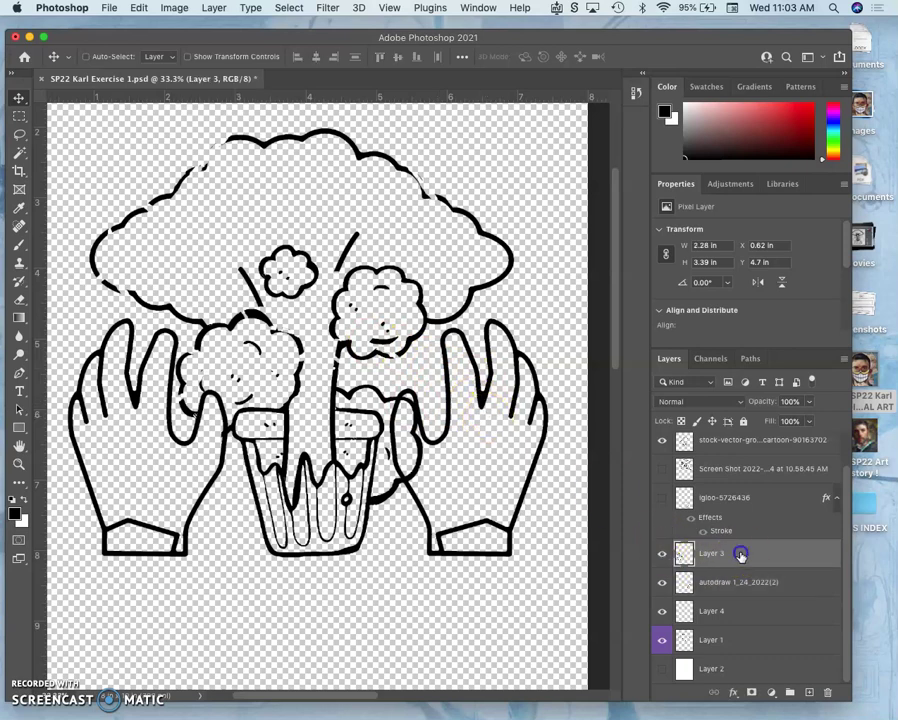
click(662, 553)
click(662, 553)
click(713, 558)
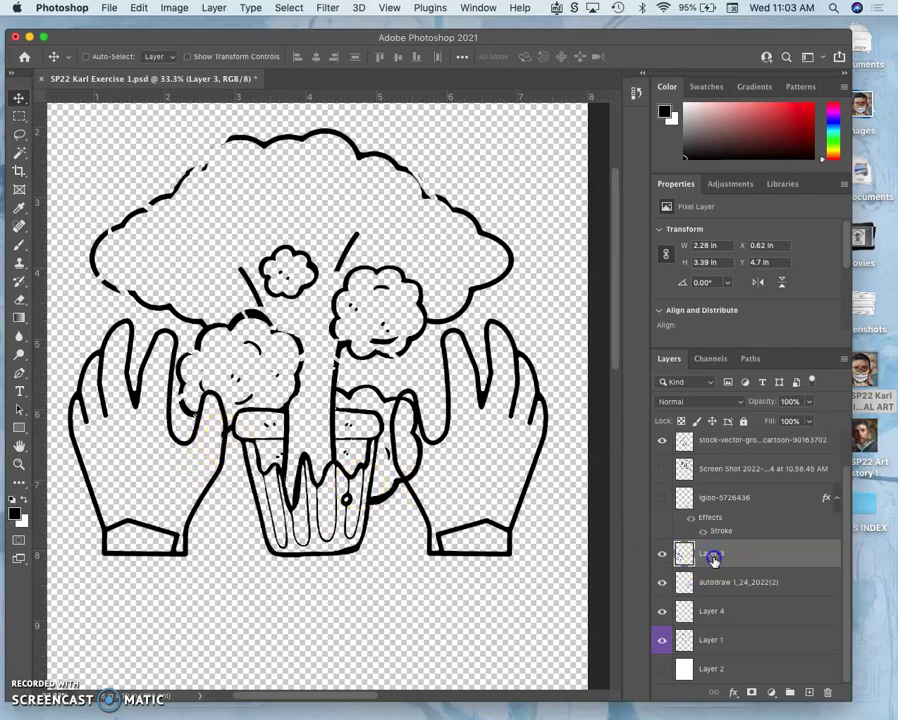
Step: Add the autodraw hand layer to Layer 3 so both hand layers are selected together
click(19, 152)
alt+click(19, 152)
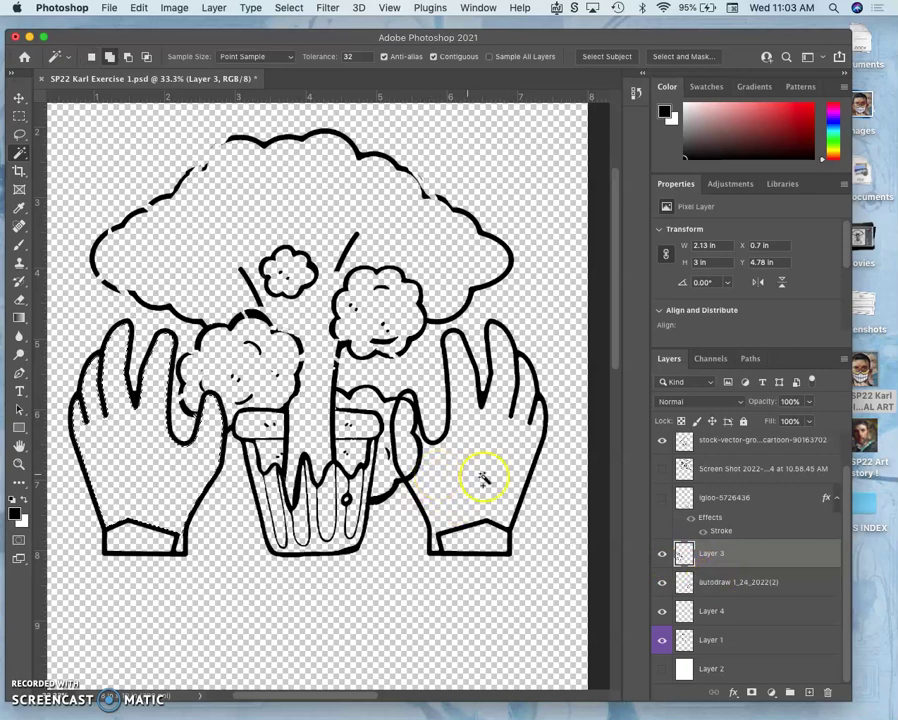
shift+click(714, 584)
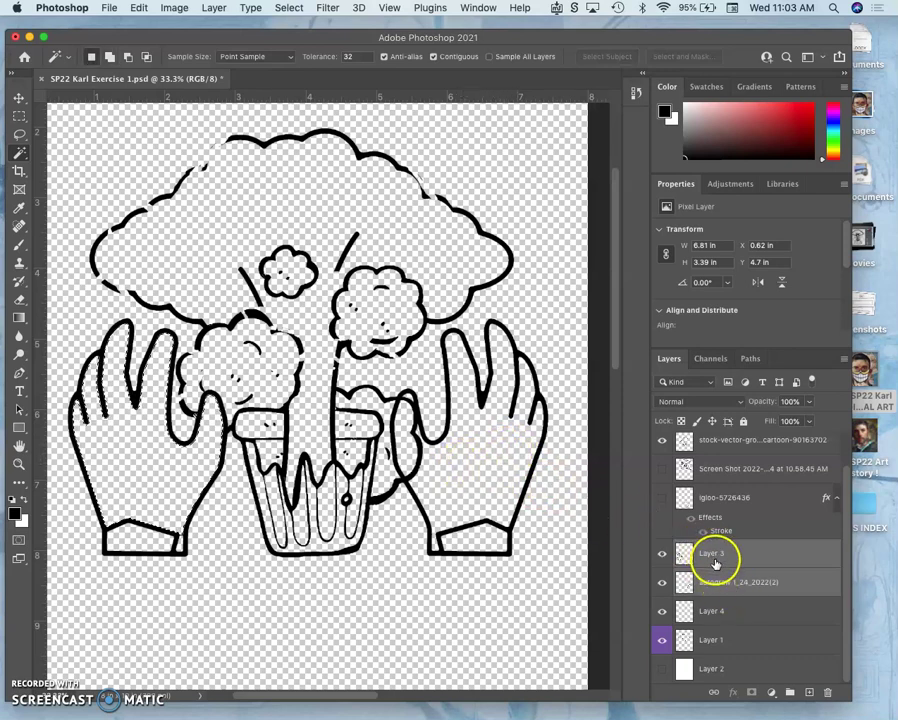
drag(715, 563, 530, 497)
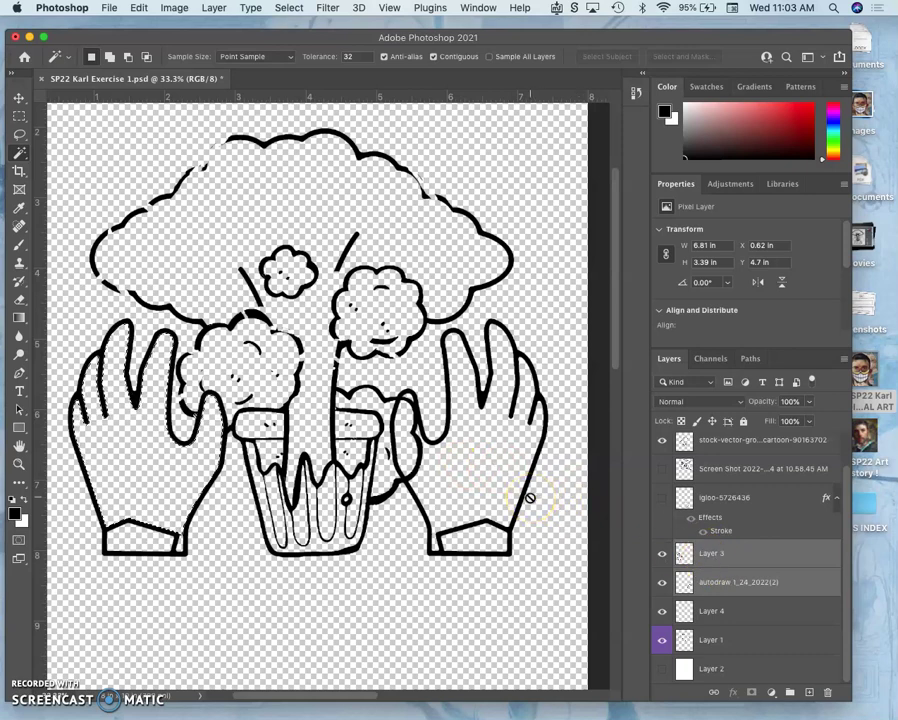
drag(185, 207, 22, 136)
click(18, 137)
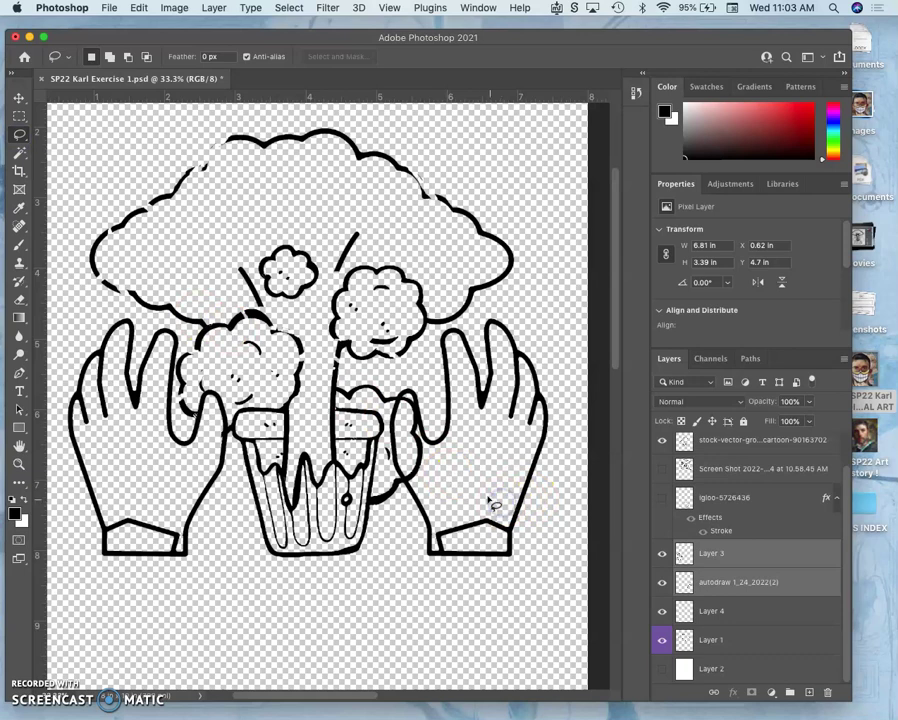
click(735, 578)
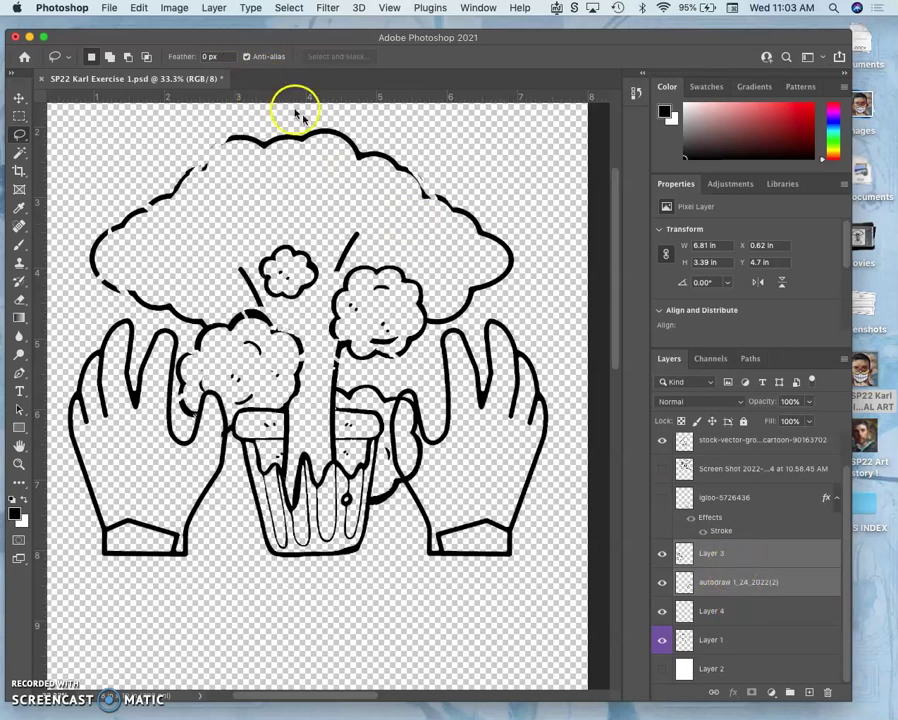
Step: Merge the two hand layers into Layer 3 and check the result by toggling visibility
click(212, 9)
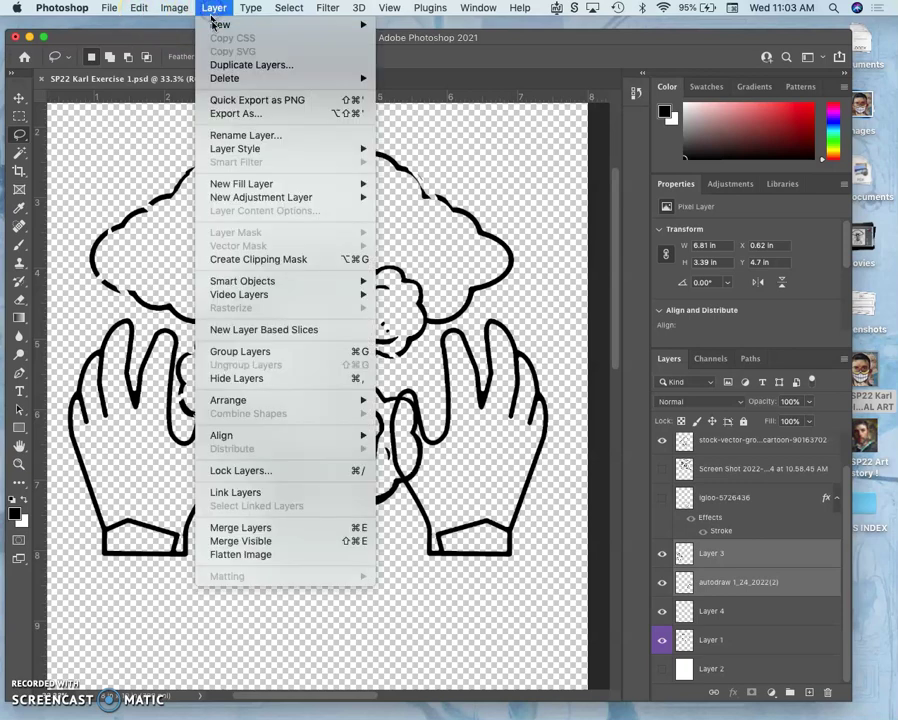
click(250, 527)
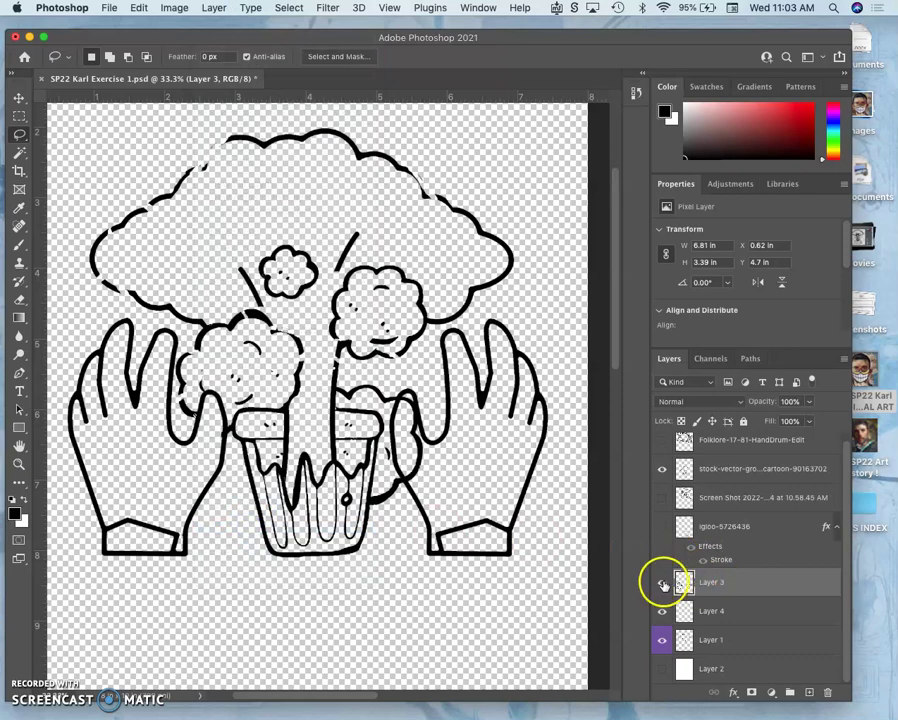
click(662, 583)
click(662, 583)
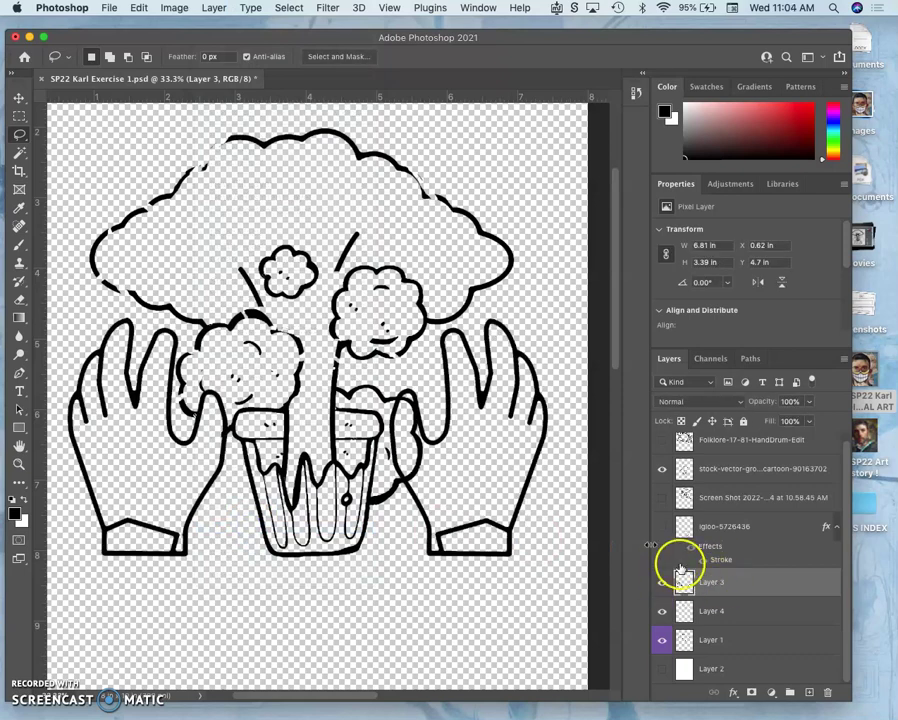
Step: Magic-wand select both hands' outlines and the right palm, then make the trash can layer active
click(19, 152)
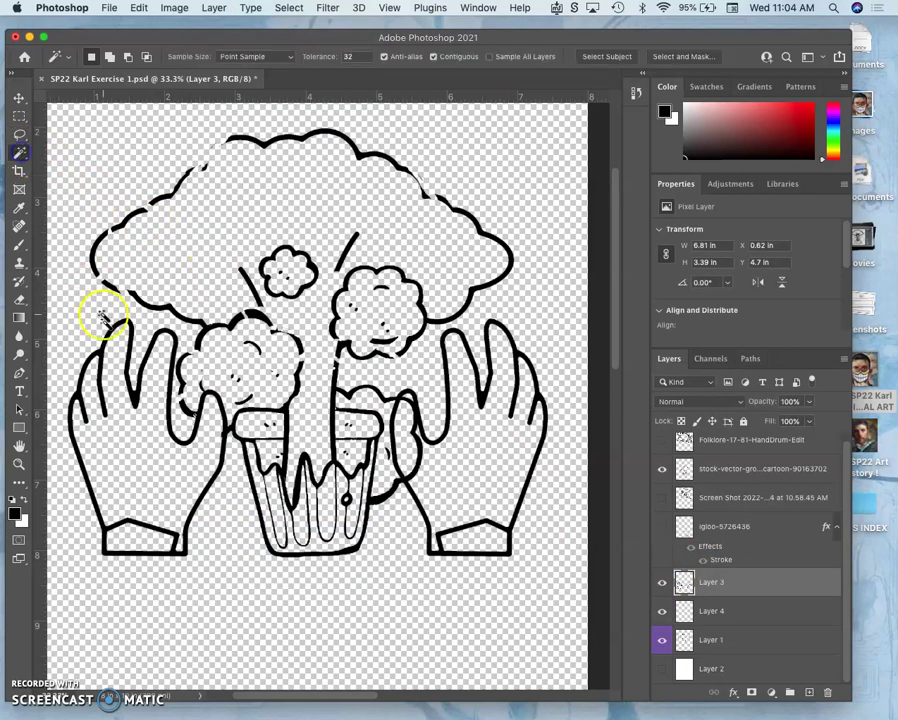
click(157, 442)
shift+click(415, 485)
shift+click(480, 475)
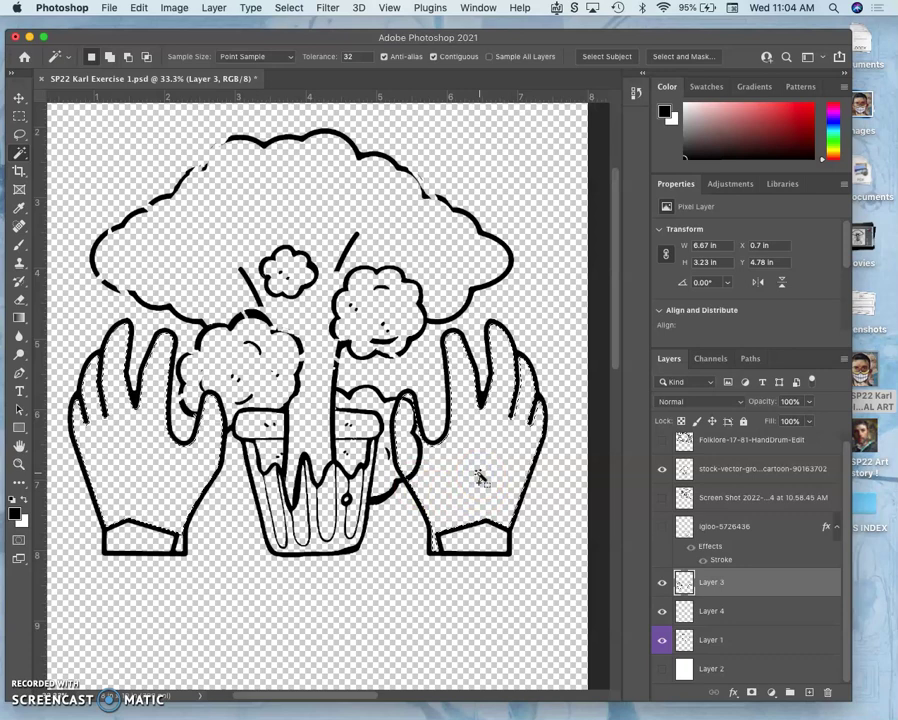
click(710, 476)
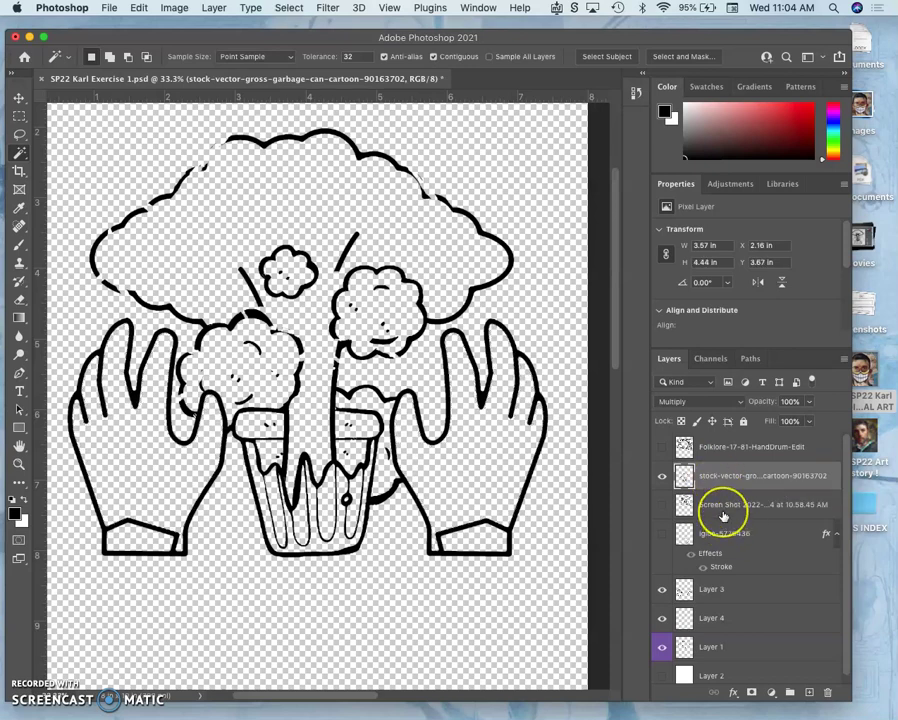
Step: Revert to the Clear history state, briefly showing then hiding the scribble and igloo layers
click(636, 92)
click(521, 356)
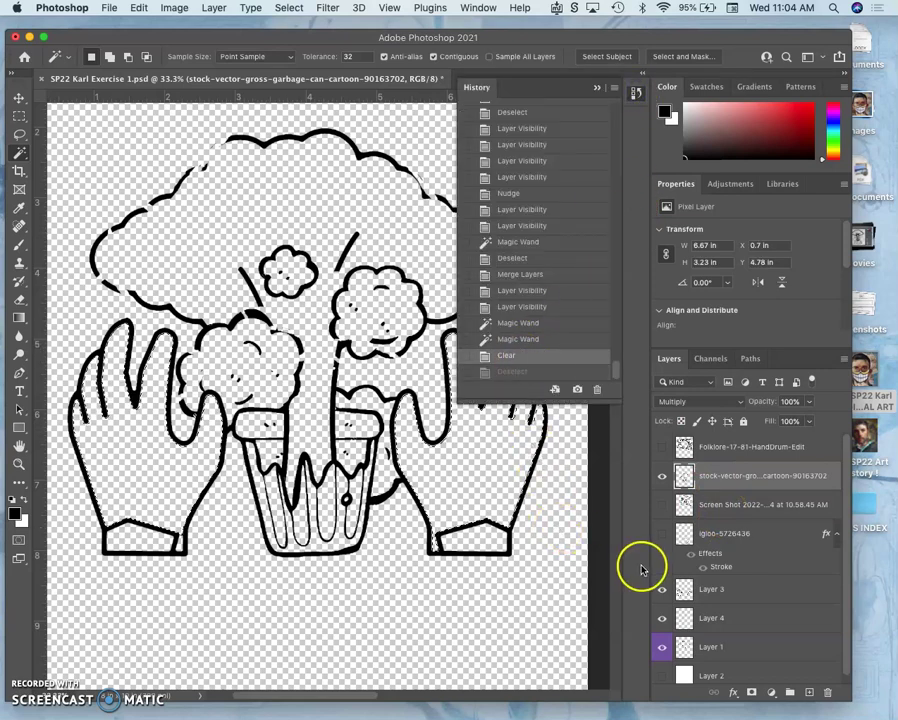
click(661, 504)
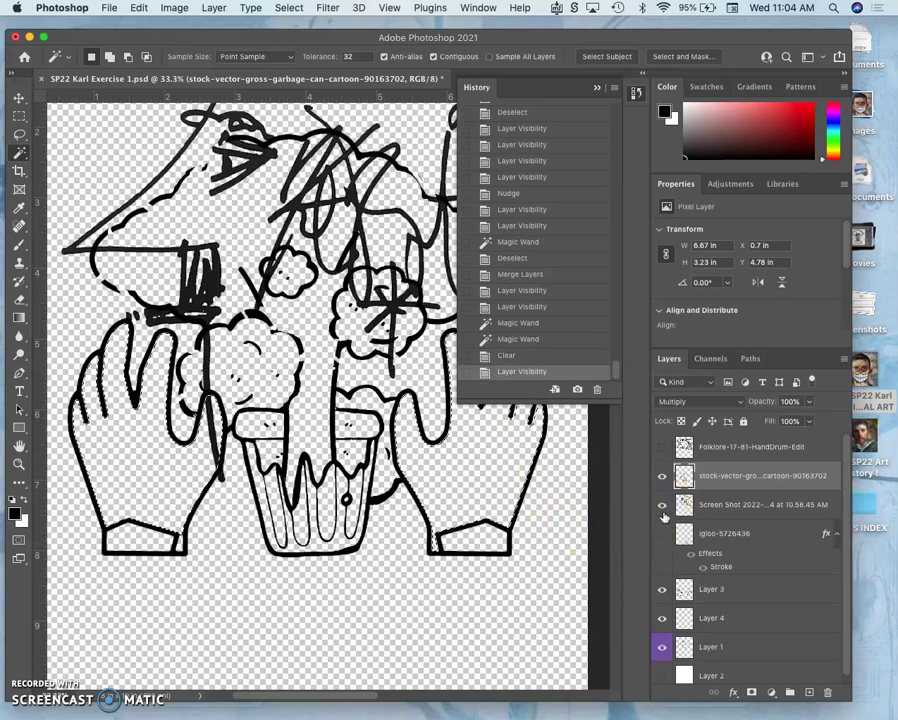
click(662, 534)
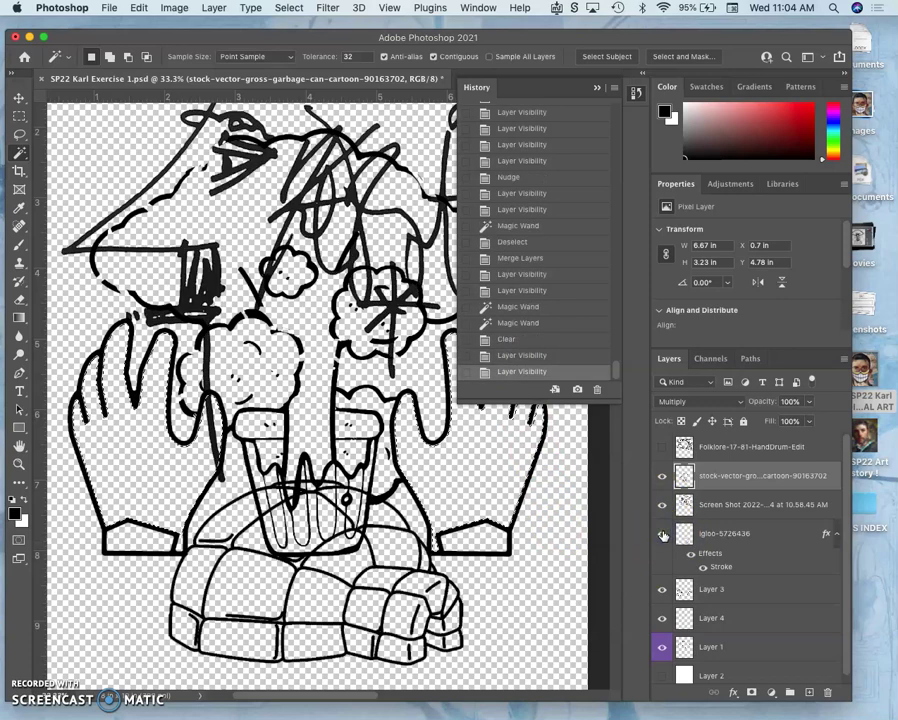
click(662, 535)
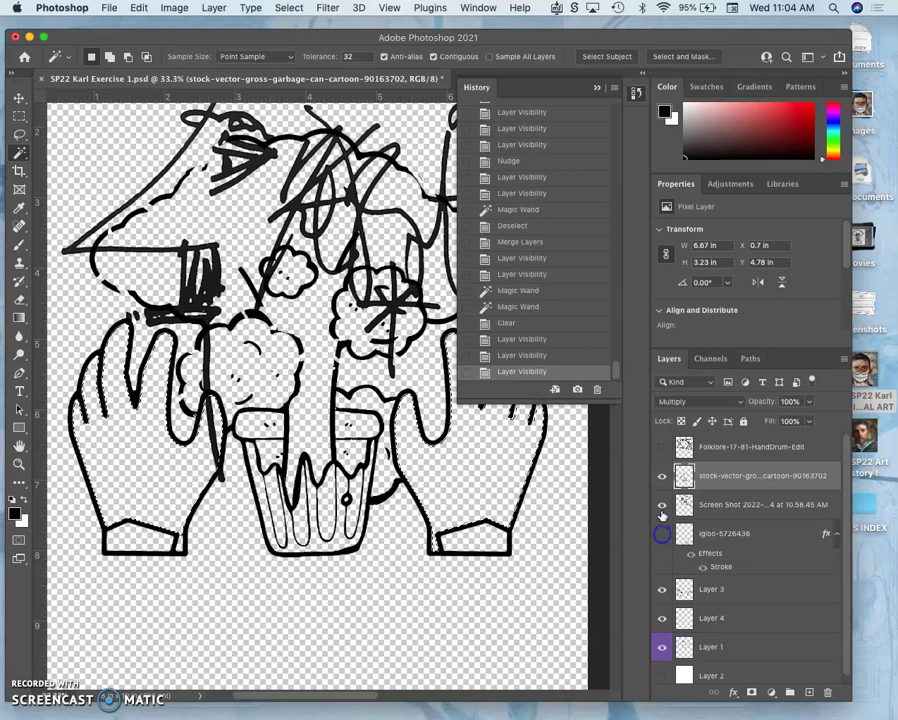
click(661, 504)
Step: Show the Folklore string layer with hands and Layer 4 visible, then make it active
click(660, 590)
click(659, 596)
click(660, 620)
click(660, 620)
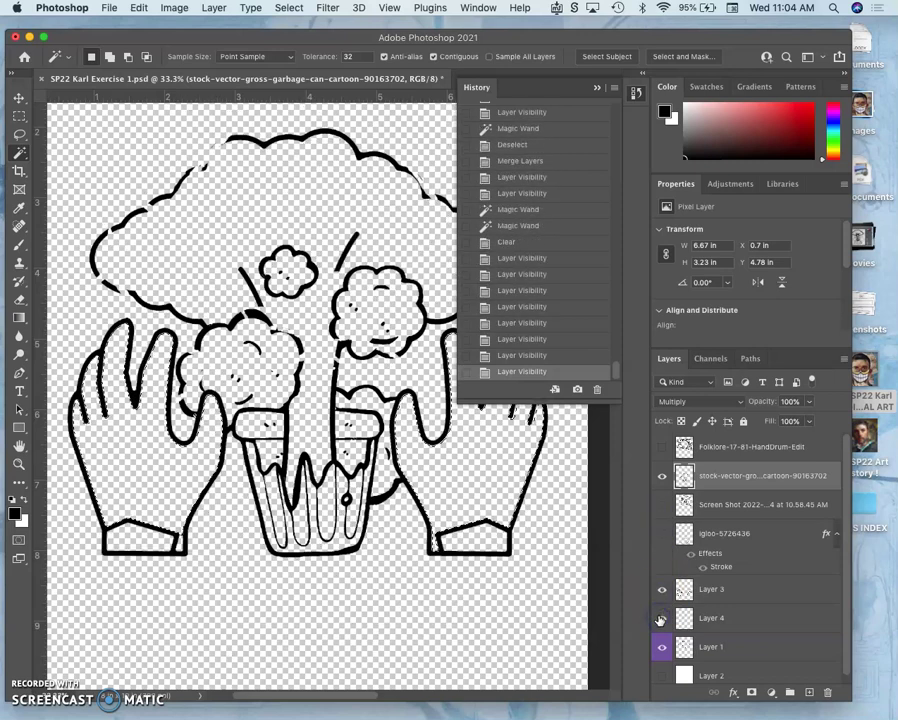
click(660, 620)
click(661, 476)
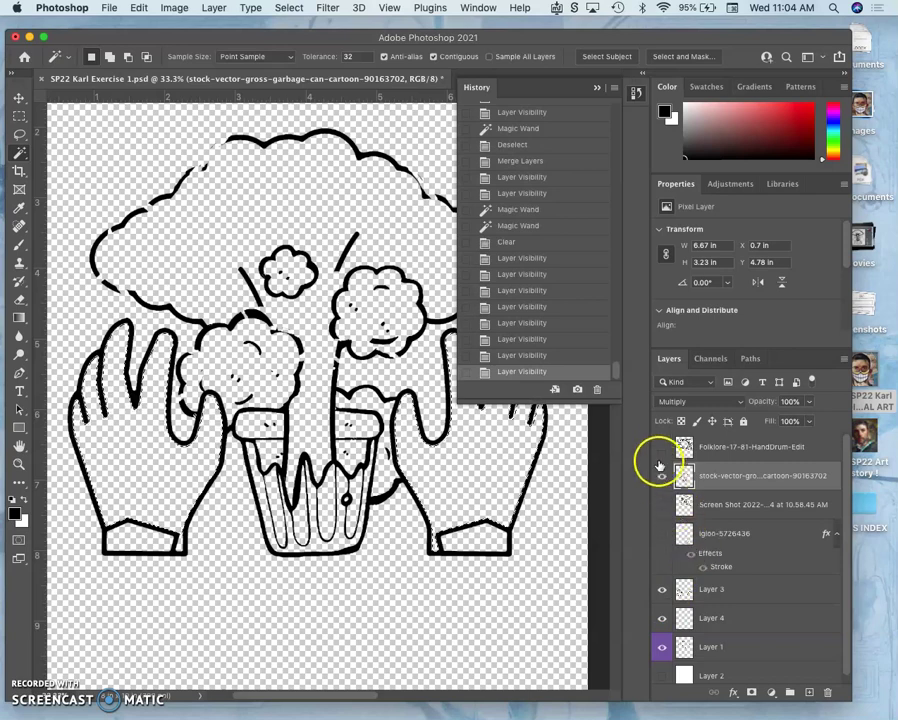
click(662, 449)
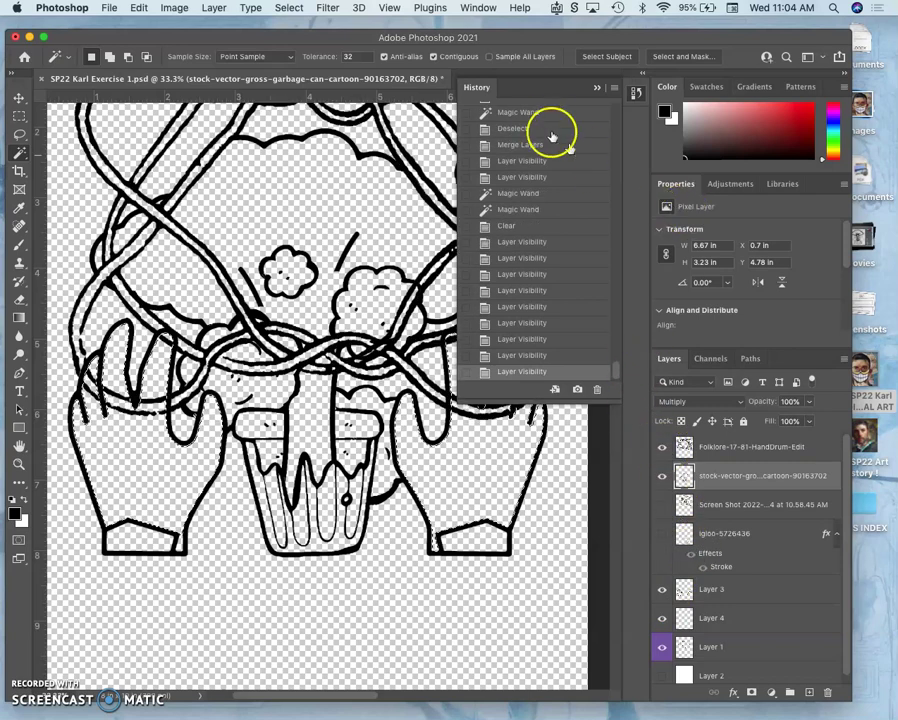
click(597, 88)
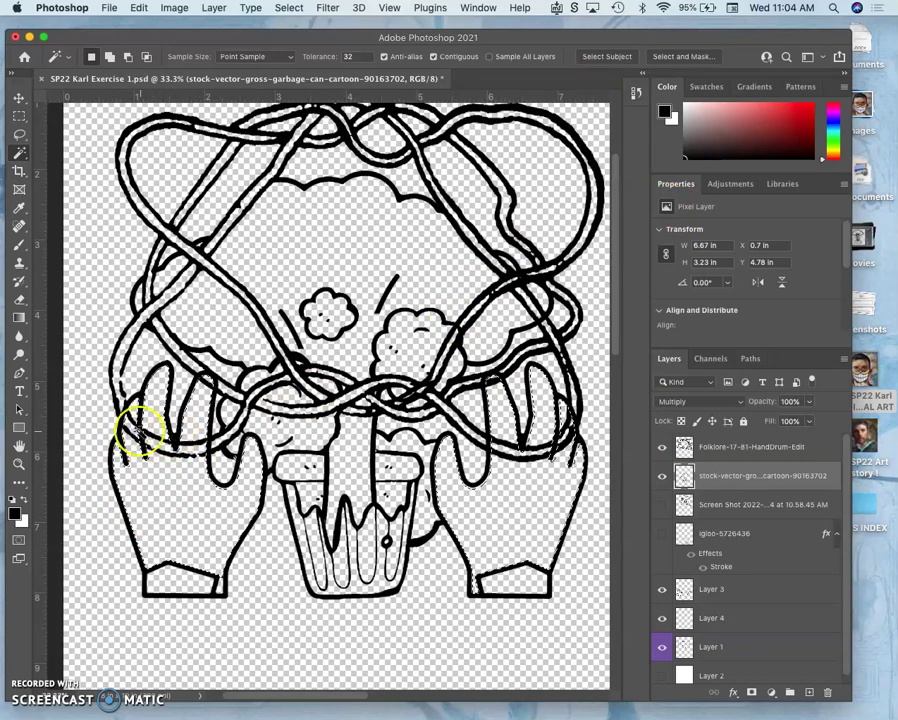
click(718, 452)
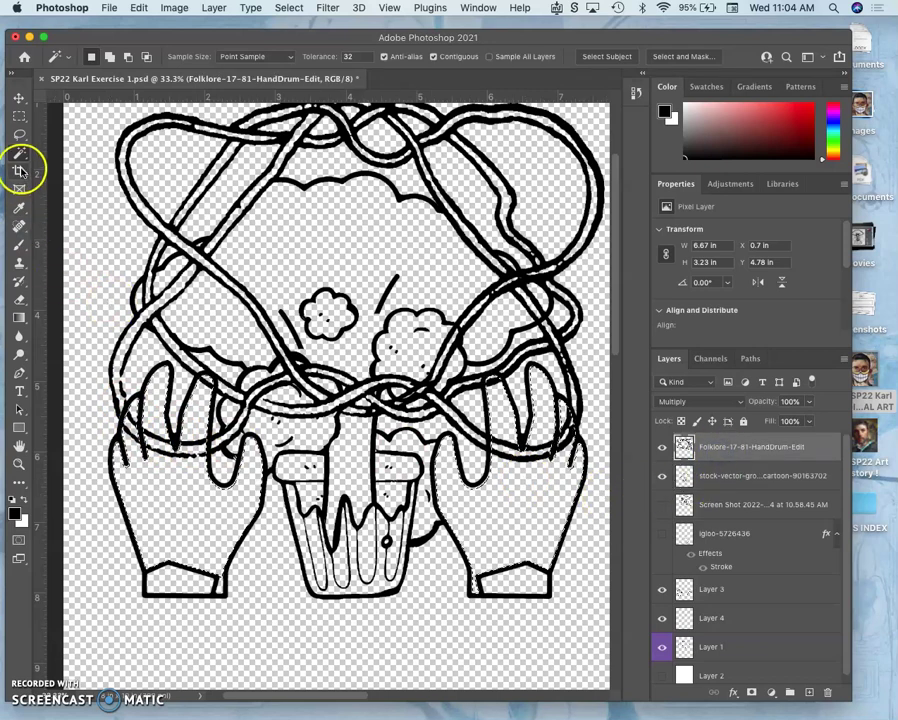
Step: Toggle Contiguous and magic-wand select the string's lines over the hands
click(434, 58)
click(361, 253)
click(366, 270)
click(352, 302)
Step: With the Eraser, remove the string line where it crosses the left hand
click(19, 299)
click(706, 522)
mouse_move(706, 522)
mouse_down()
mouse_move(726, 584)
mouse_move(705, 487)
mouse_move(726, 581)
mouse_move(713, 583)
mouse_up()
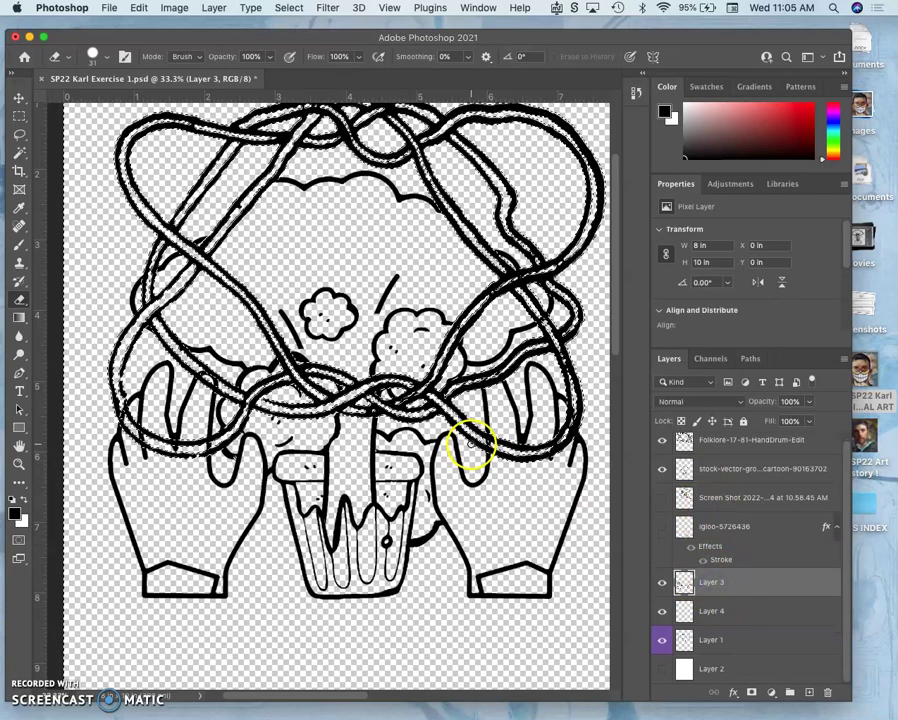
scroll(471, 444, up, 5)
scroll(440, 450, left, 10)
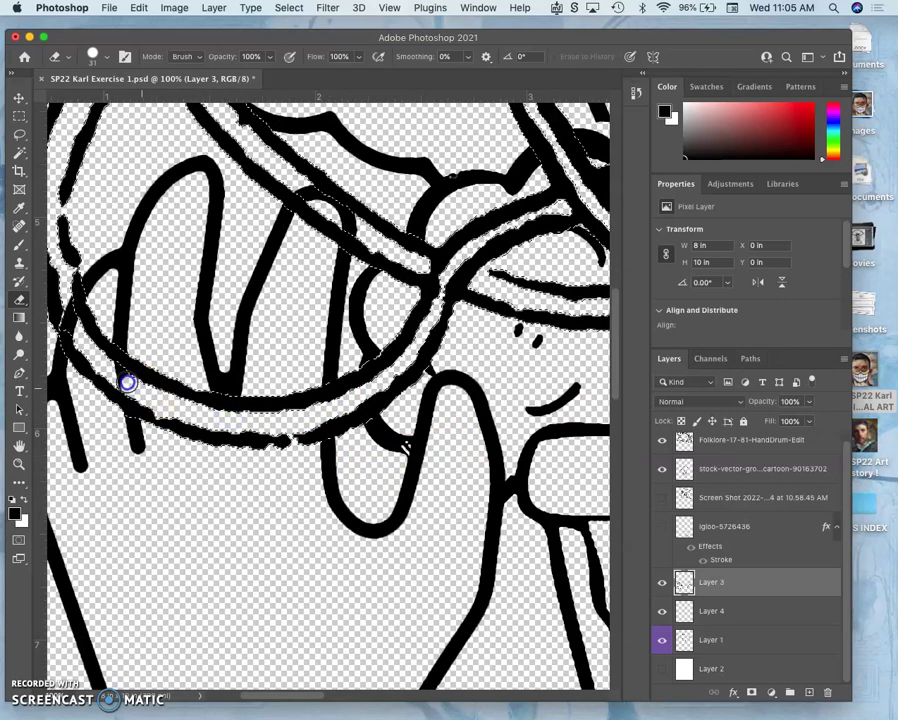
scroll(127, 384, left, 8)
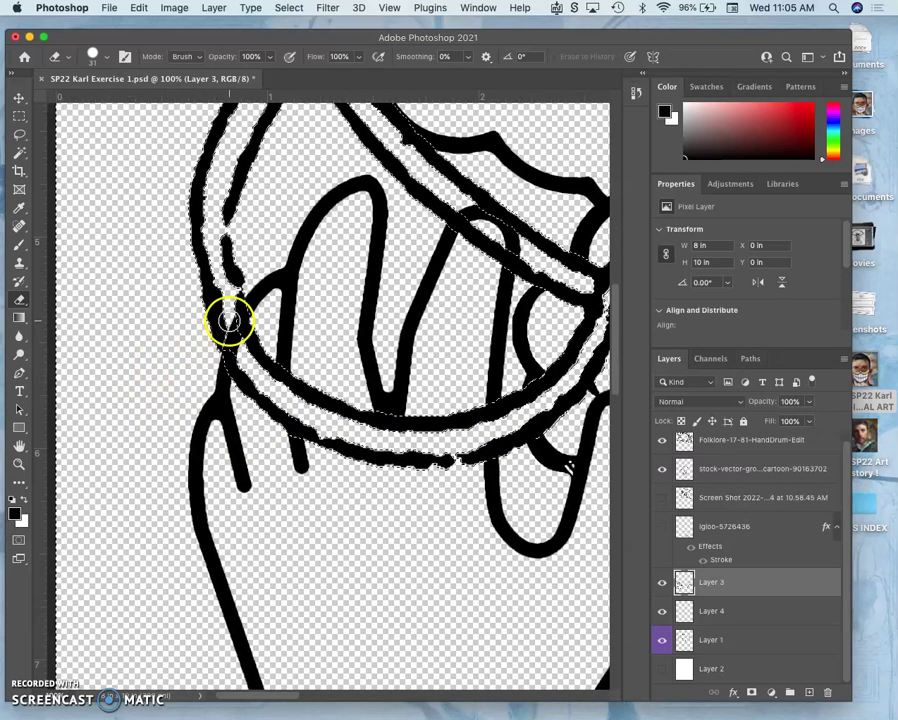
scroll(245, 369, right, 10)
scroll(240, 320, up, 4)
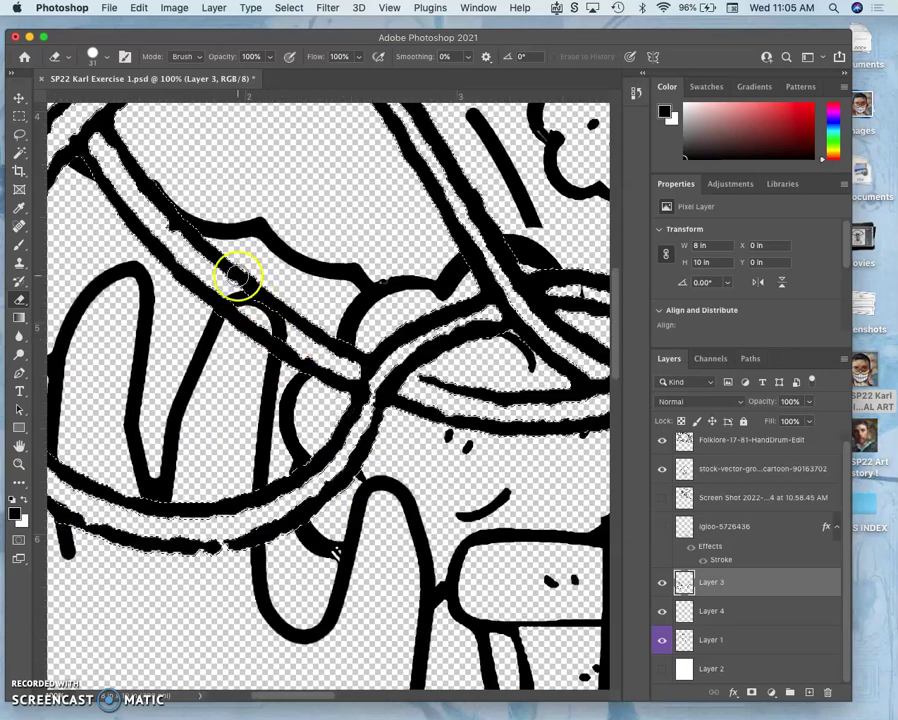
click(240, 298)
scroll(415, 371, right, 15)
scroll(418, 372, right, 6)
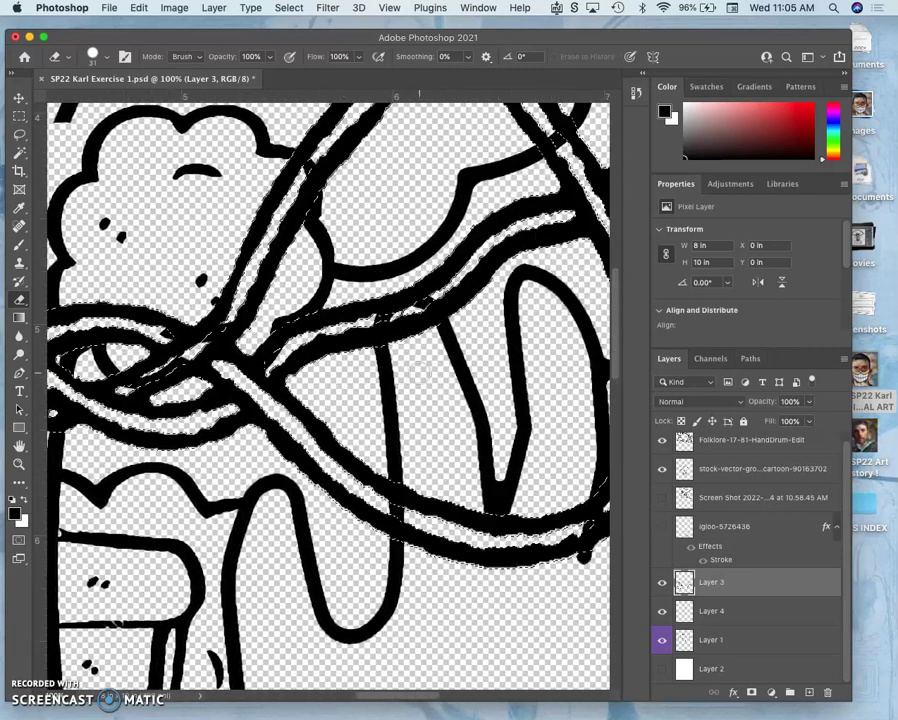
Step: Erase the remaining string overlaps near the lower curve, then zoom out to the whole drawing
click(427, 296)
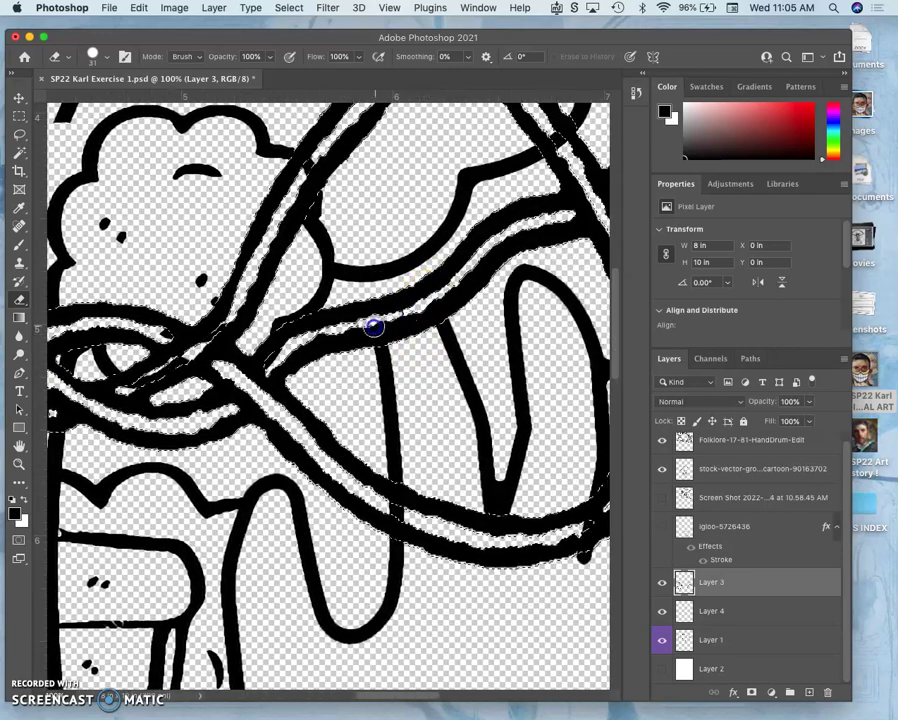
scroll(400, 323, right, 8)
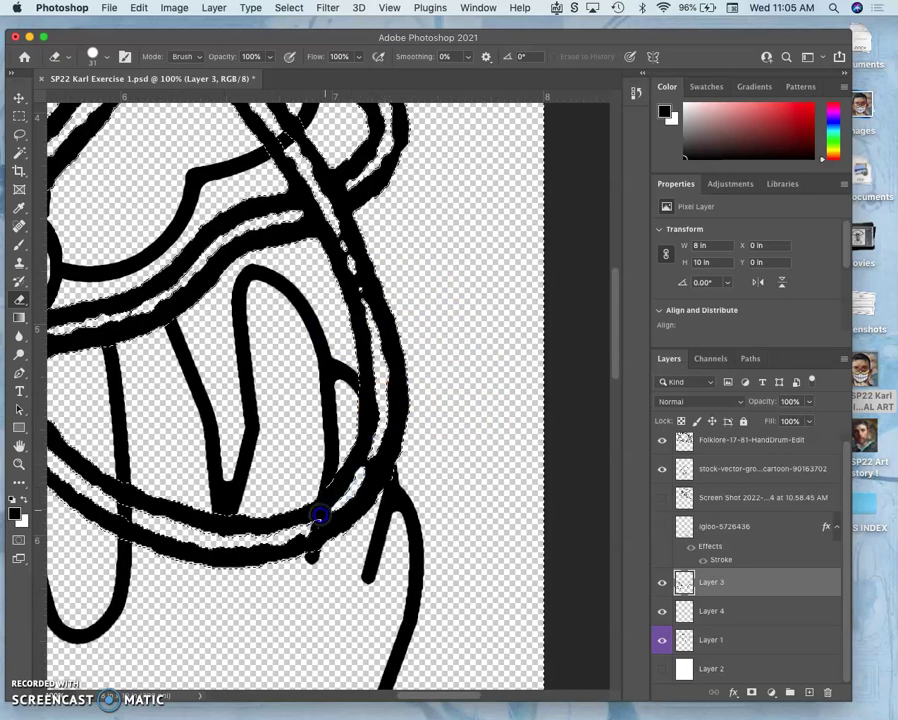
scroll(268, 540, left, 5)
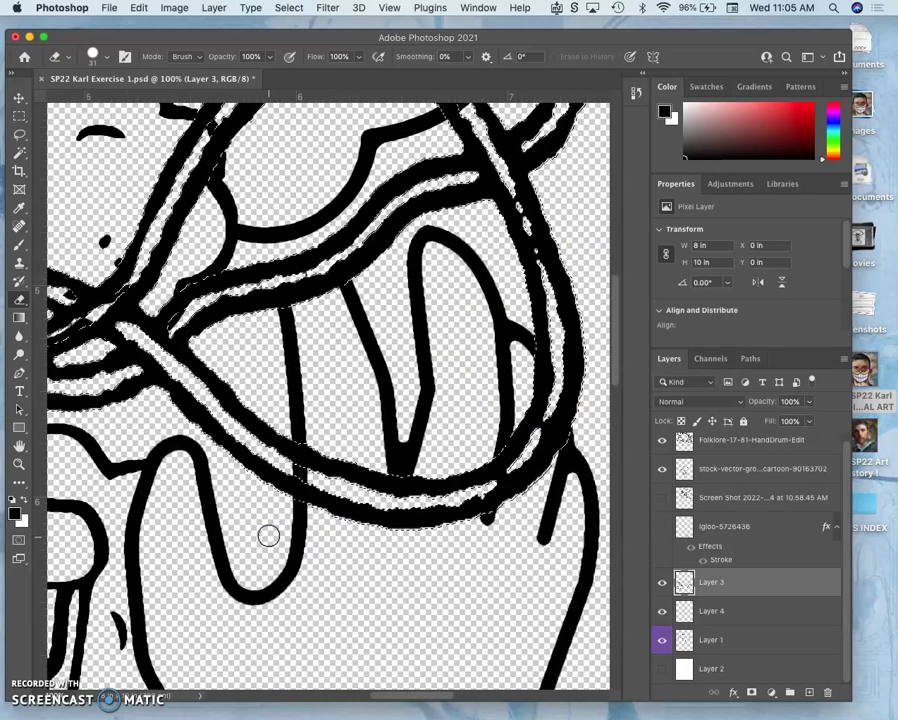
click(310, 479)
scroll(264, 460, left, 12)
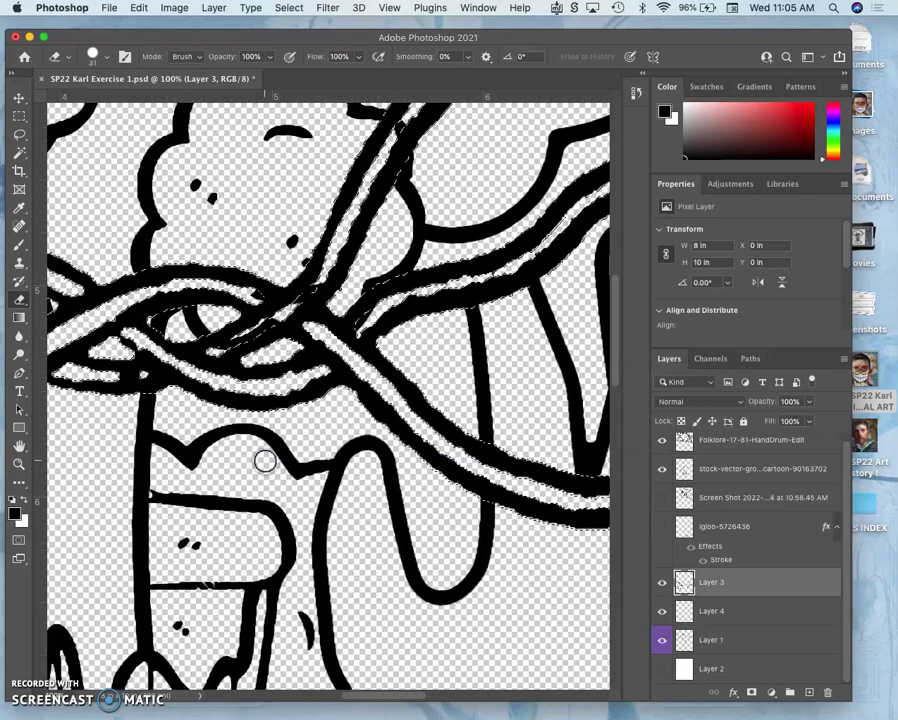
scroll(265, 460, left, 6)
scroll(265, 460, down, 3)
scroll(265, 460, down, 2)
scroll(265, 460, left, 1)
key(super+minus)
key(super+minus)
key(super+minus)
key(super+minus)
key(super+minus)
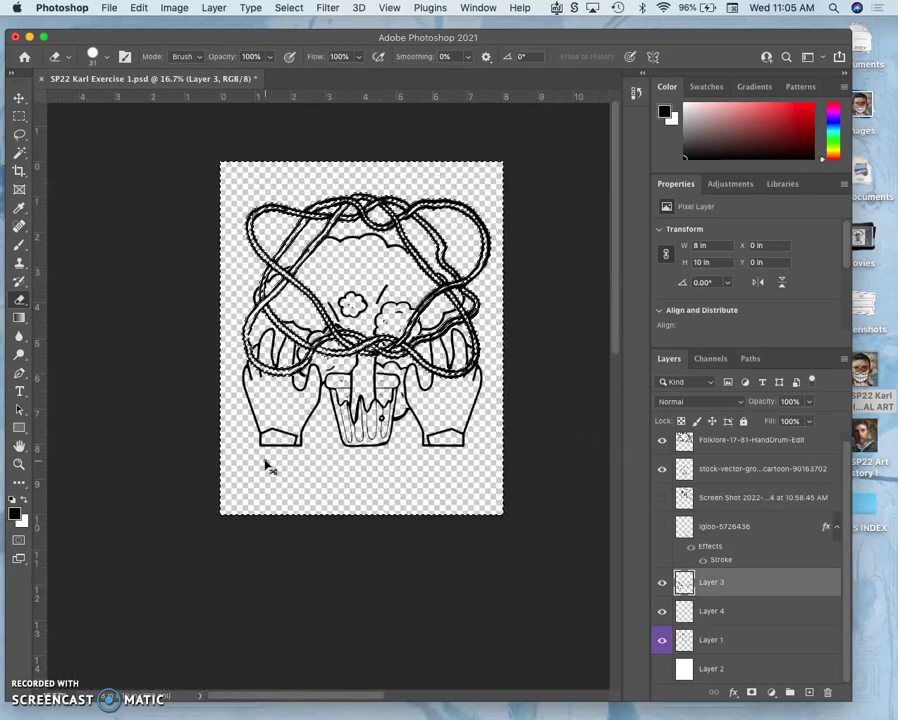
Step: With the Lasso, zoom in and trace a freehand selection along the right string loop
scroll(265, 465, up, 3)
scroll(265, 465, right, 1)
drag(248, 464, 60, 300)
click(19, 134)
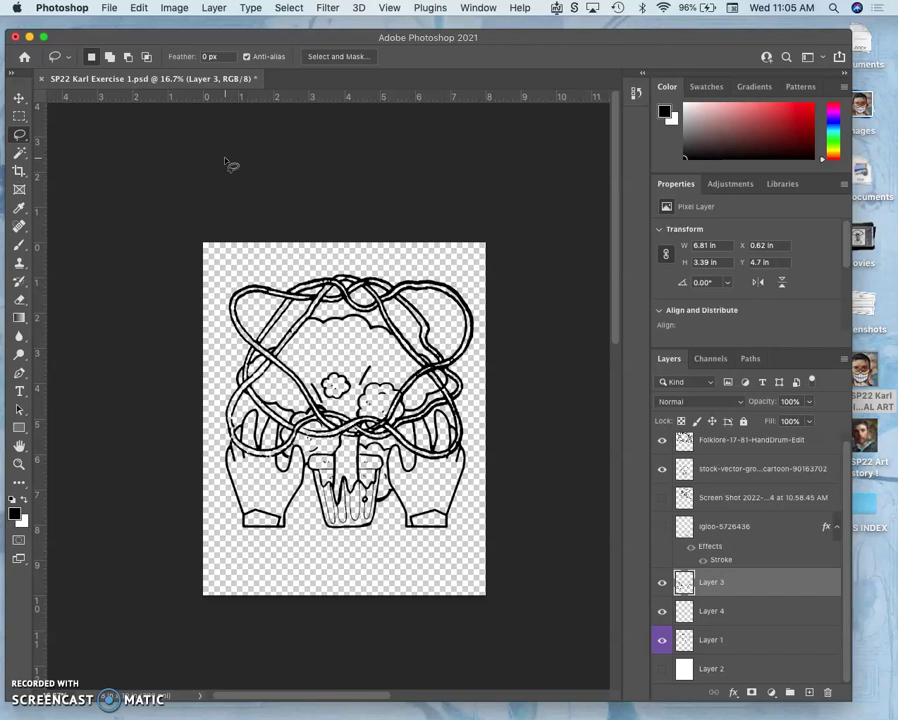
key(super+equal)
scroll(218, 148, down, 3)
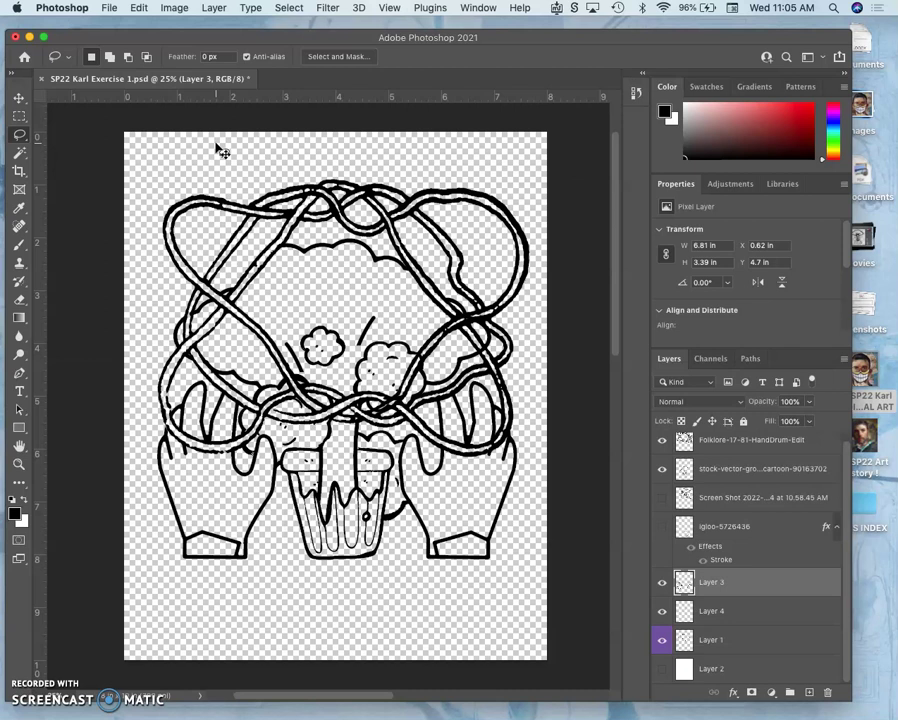
mouse_move(455, 235)
mouse_down()
mouse_move(474, 260)
mouse_move(470, 290)
mouse_move(453, 265)
mouse_move(510, 420)
mouse_up()
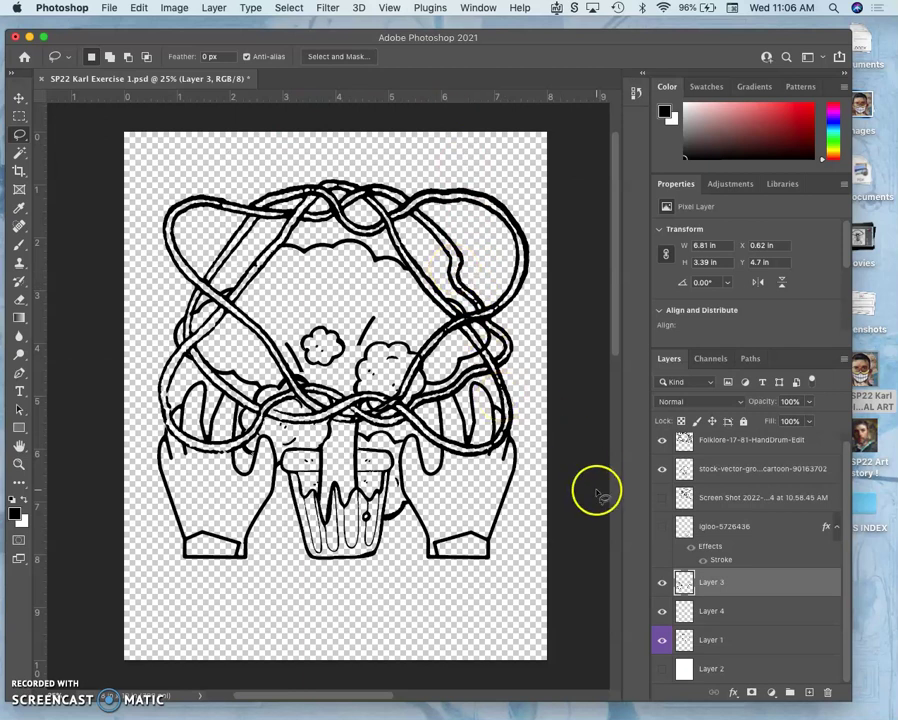
Step: Show the igloo layer and scale it to about 80% (3.33 × 2.1 in), nudged right under the cups
click(661, 528)
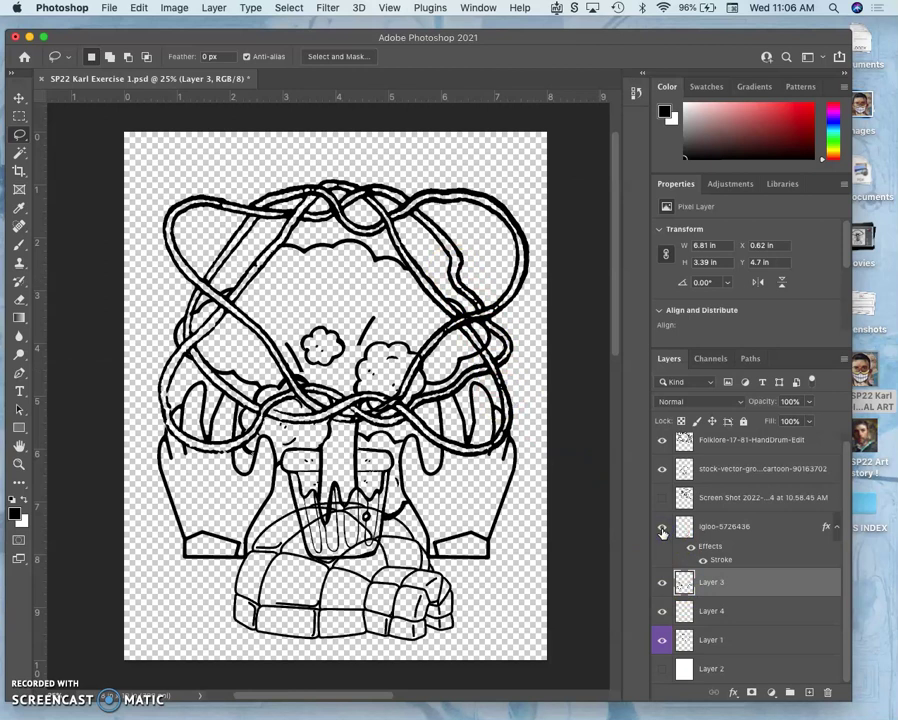
click(716, 528)
click(497, 515)
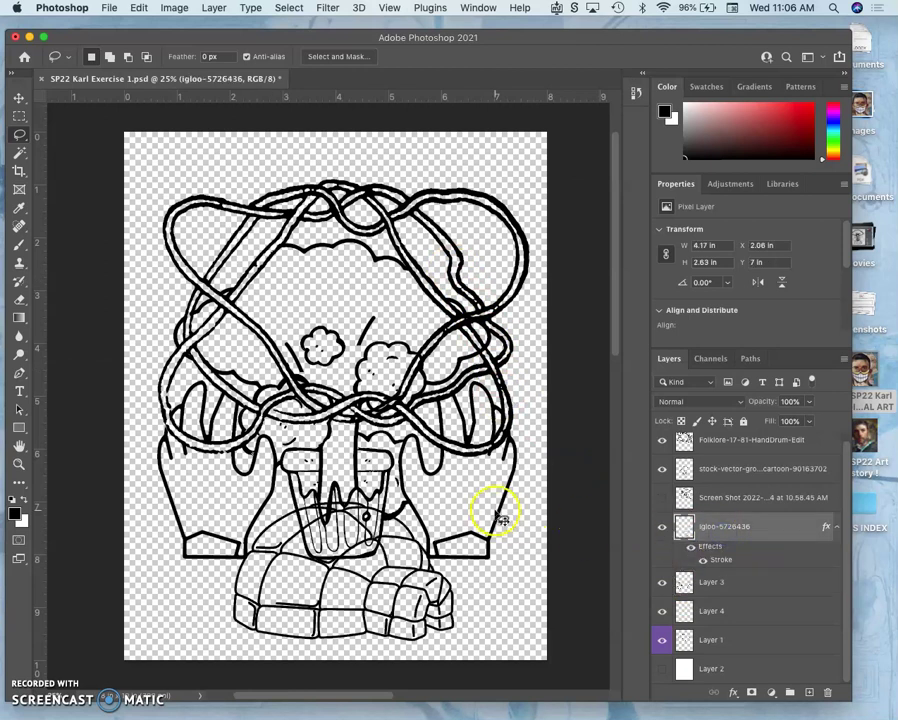
key(super+t)
drag(453, 503, 412, 537)
drag(360, 583, 381, 589)
key(Return)
click(451, 595)
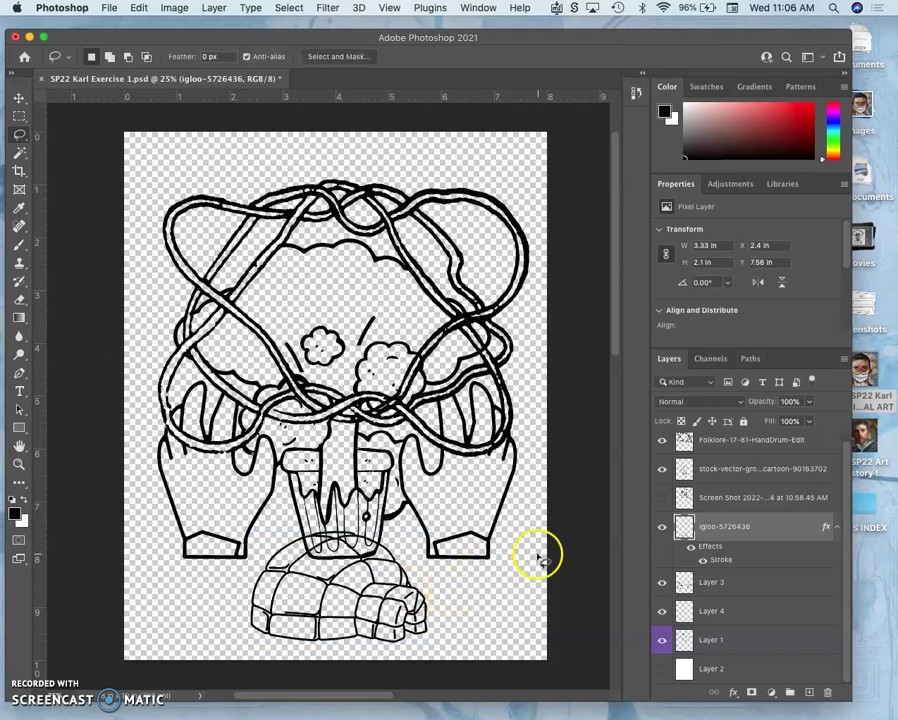
Step: Increase the igloo's Stroke effect size to about 6 px in Layer Style
click(720, 562)
double_click(720, 562)
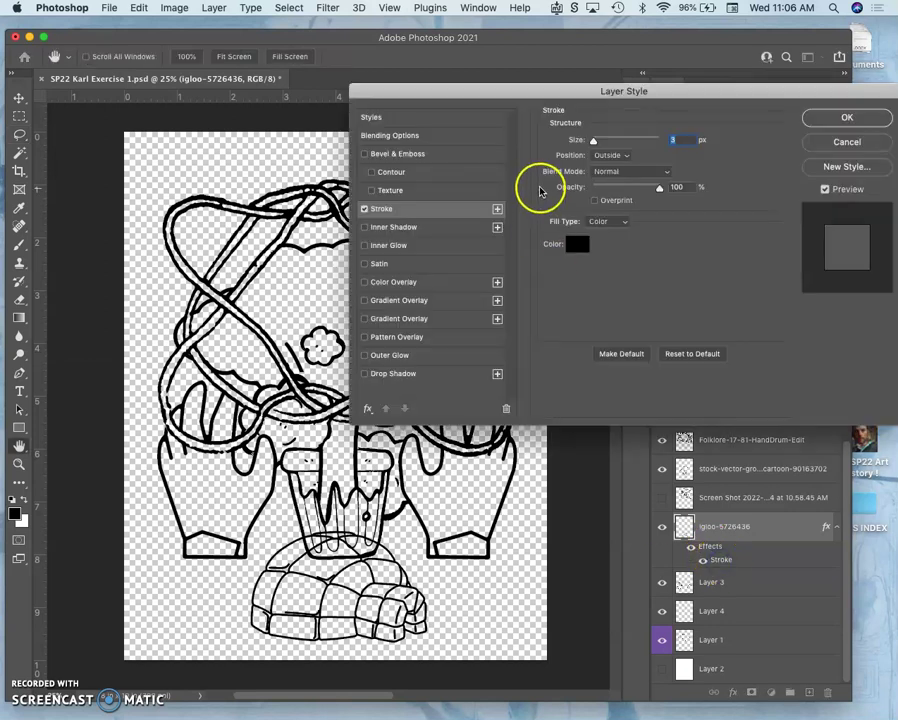
click(595, 142)
drag(595, 142, 597, 143)
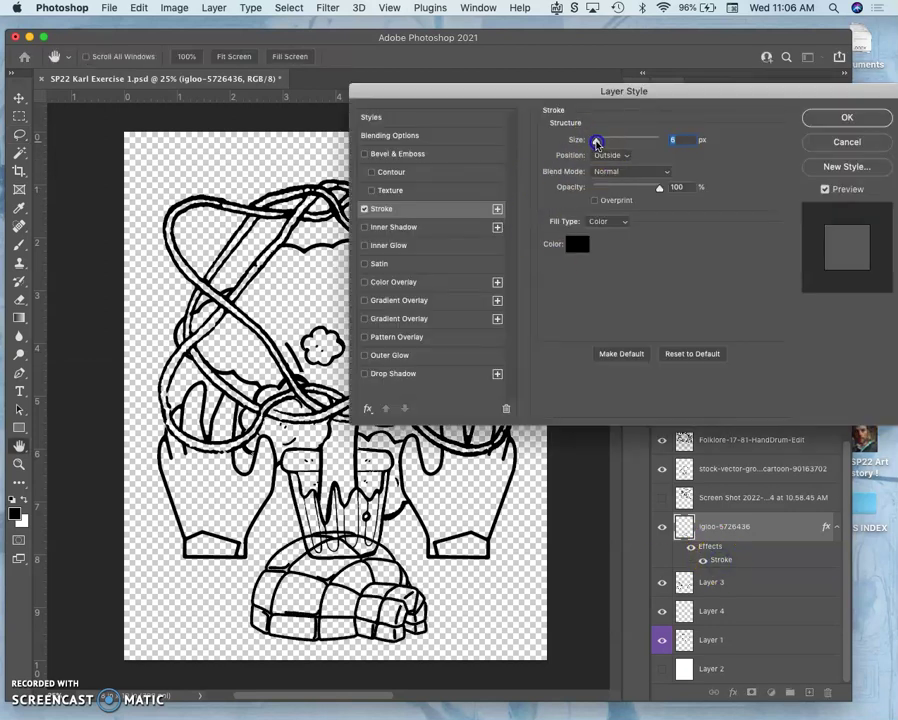
click(818, 117)
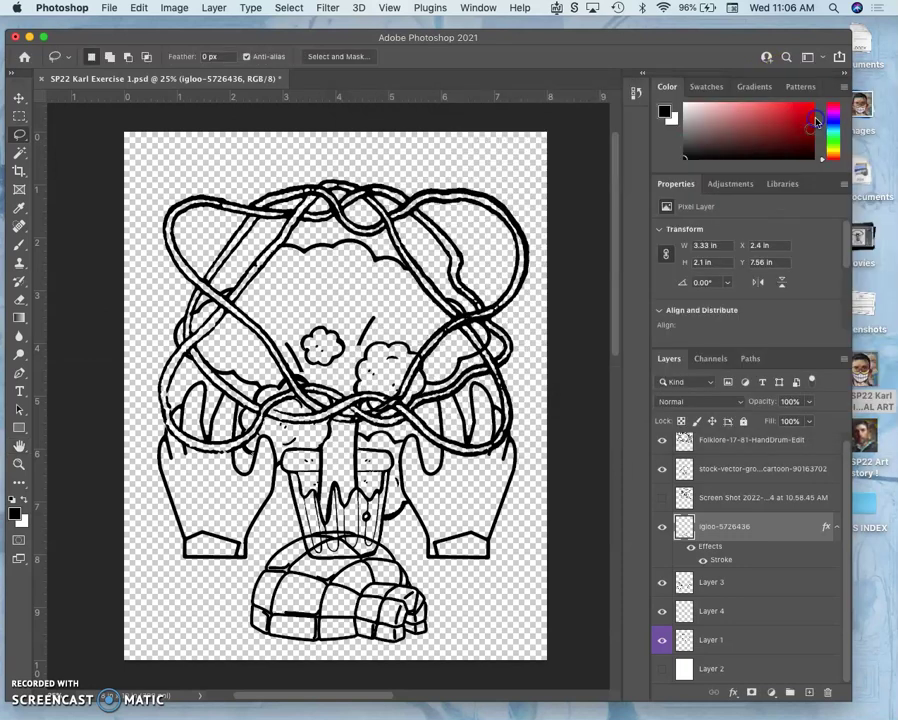
Step: Rasterize the igloo layer's stroke style and zoom in on the middle of the drawing
right_click(745, 535)
click(648, 331)
key(super+equal)
key(super+equal)
key(super+equal)
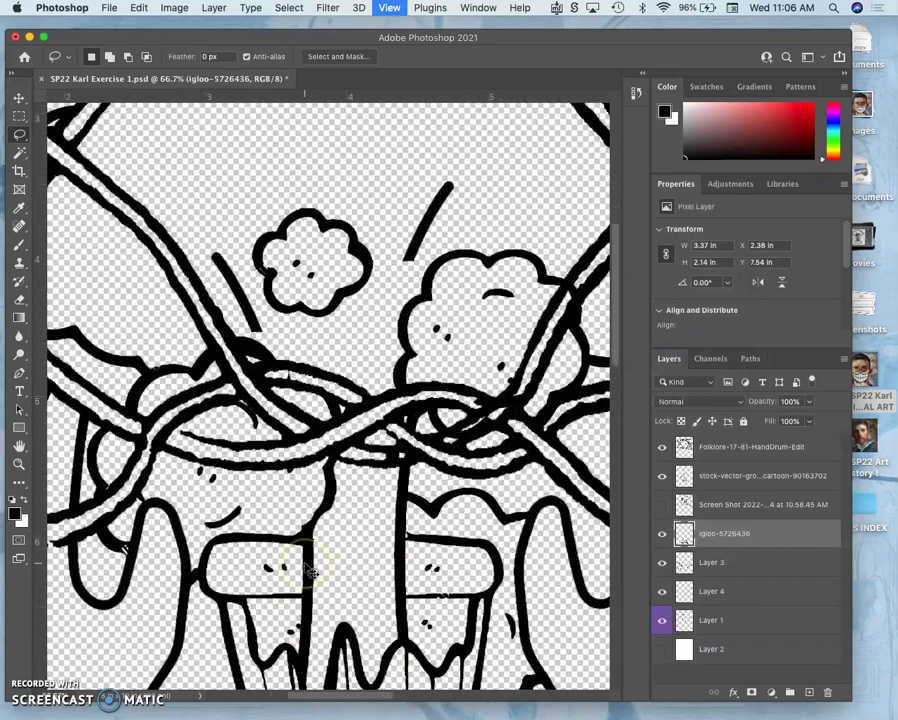
scroll(312, 572, down, 10)
scroll(312, 572, right, 2)
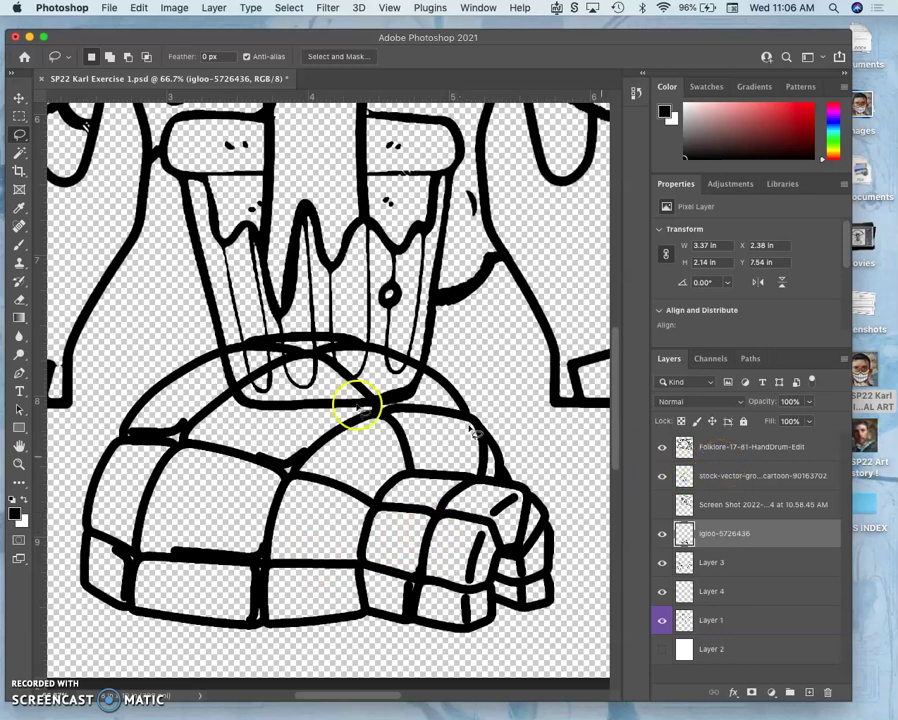
Step: Magic-wand select the igloo dome regions with Contiguous on, ending back on the igloo layer
click(19, 153)
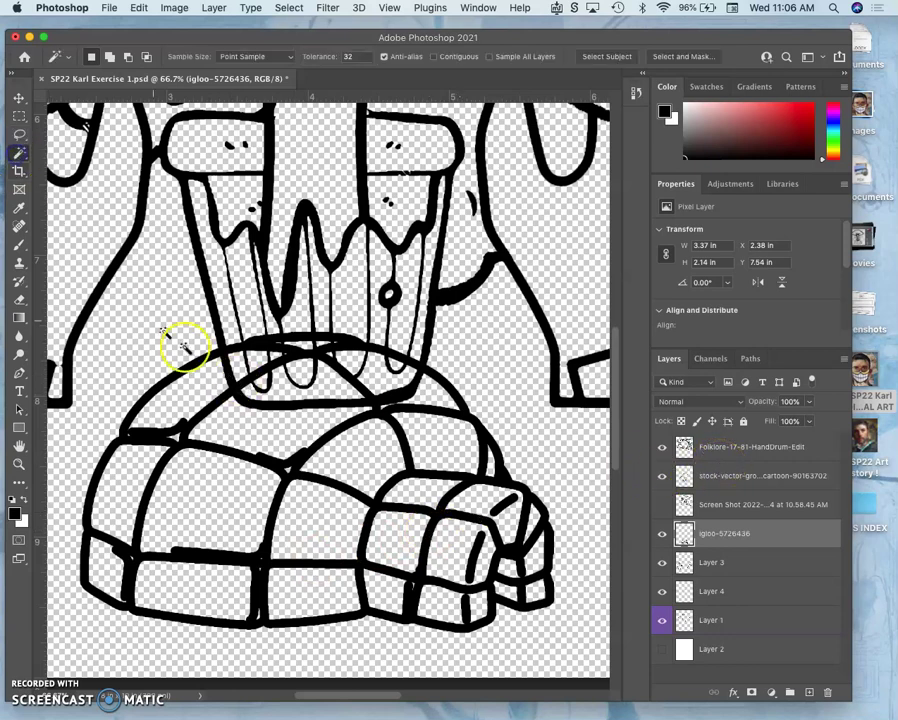
click(270, 433)
click(435, 58)
click(282, 415)
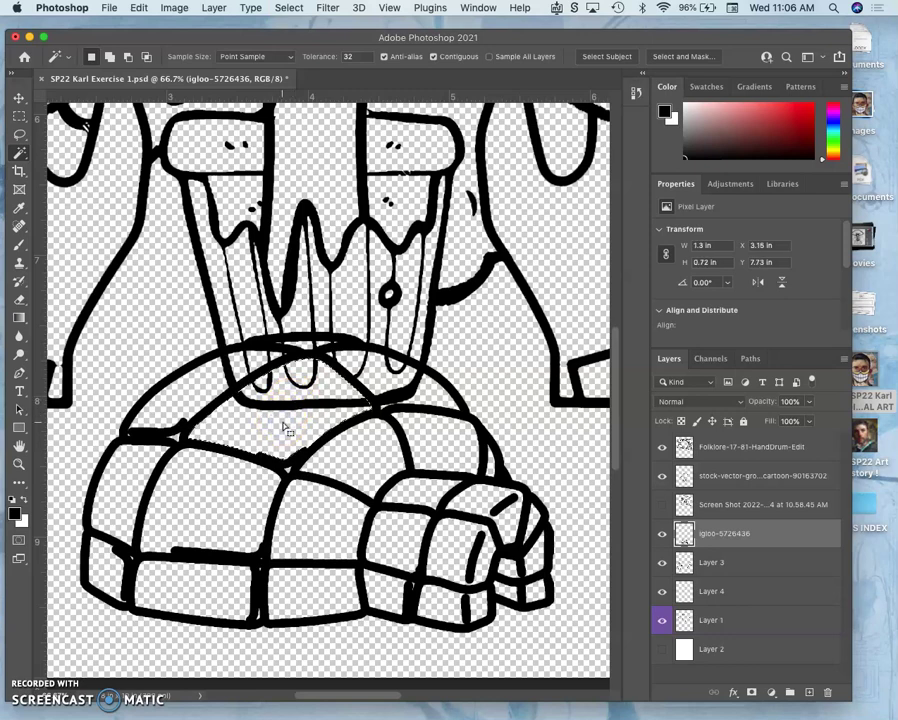
shift+click(343, 390)
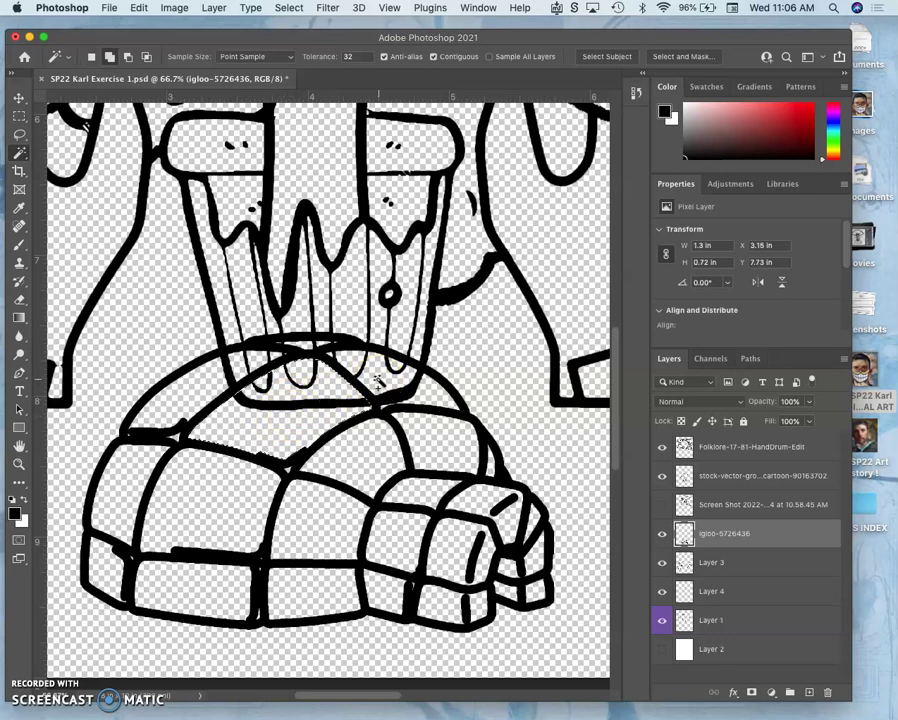
shift+click(378, 379)
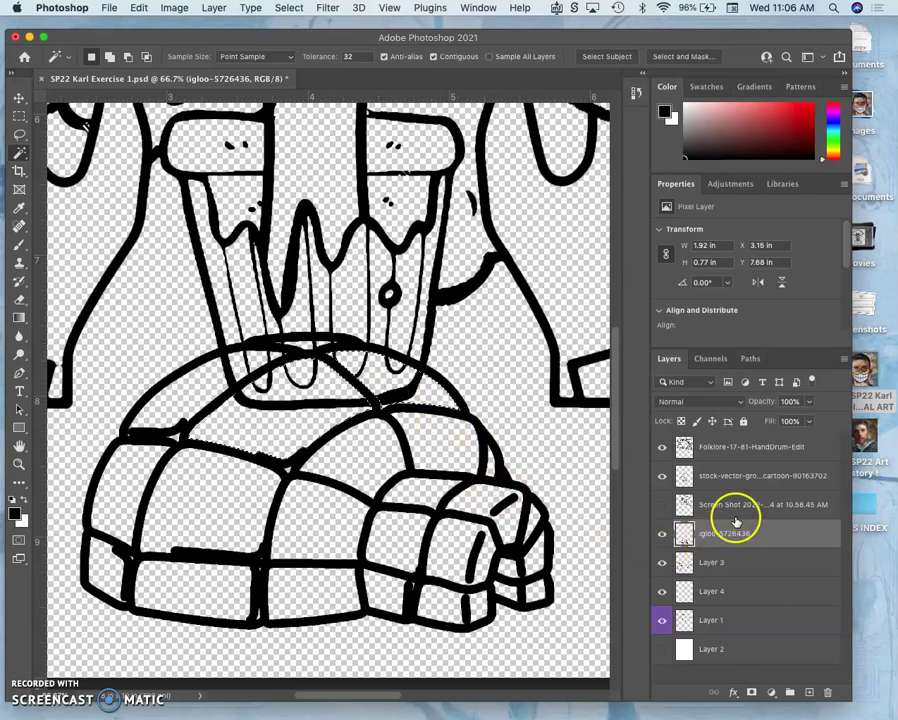
click(716, 477)
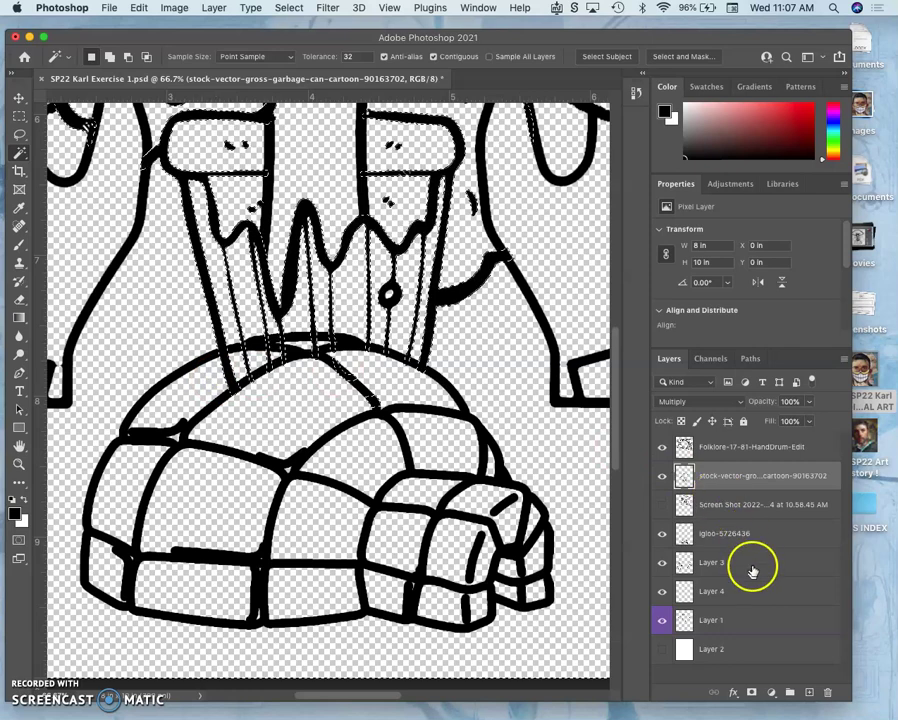
click(718, 622)
click(716, 534)
Step: Extend the selection over the igloo dome and lasso the crack lines under the crown
click(205, 386)
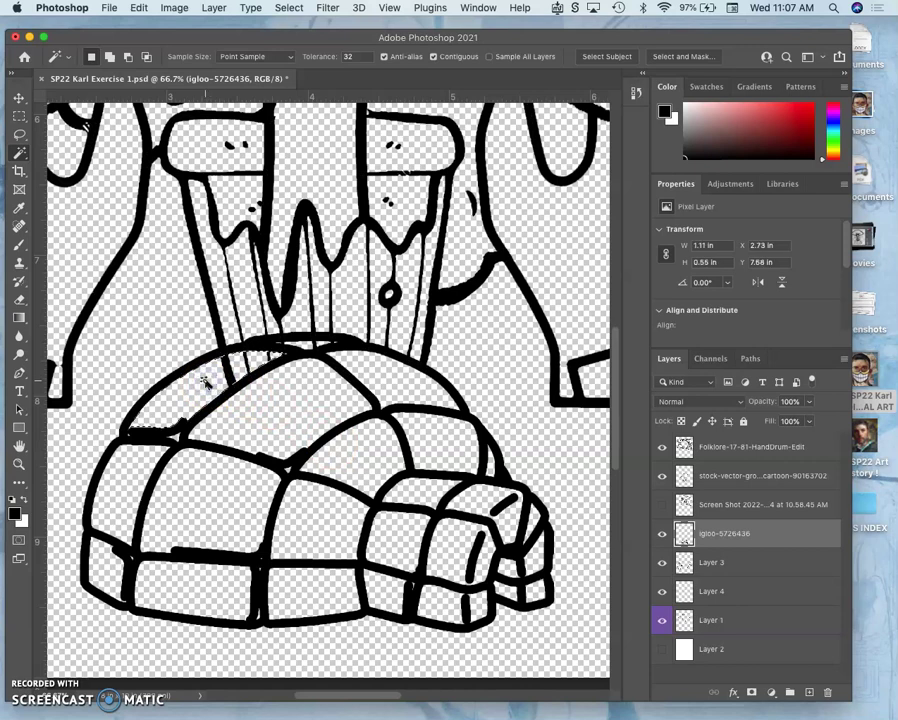
shift+click(205, 383)
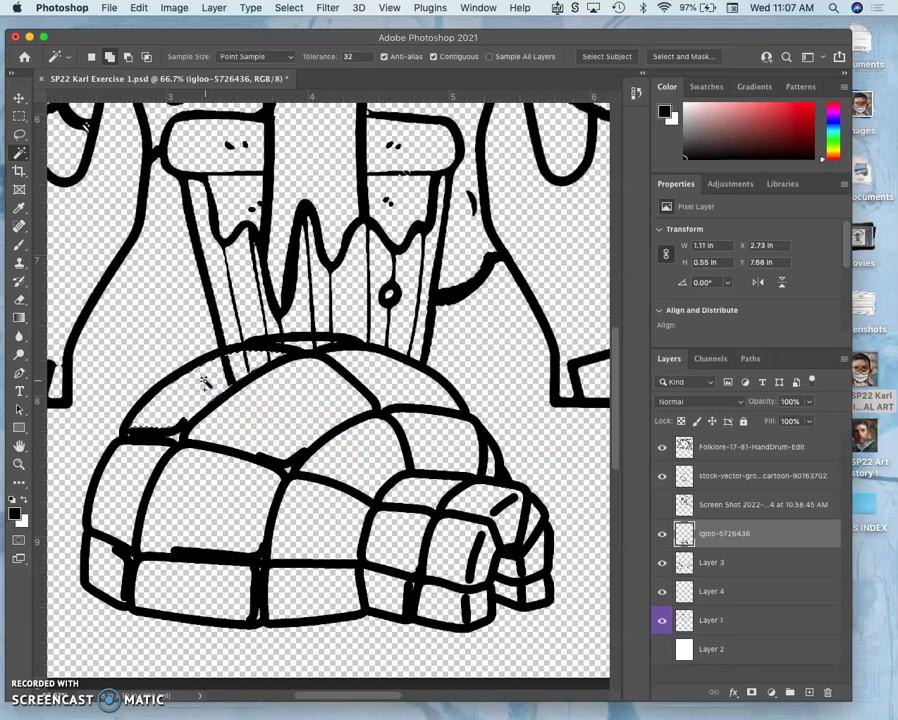
shift+click(308, 352)
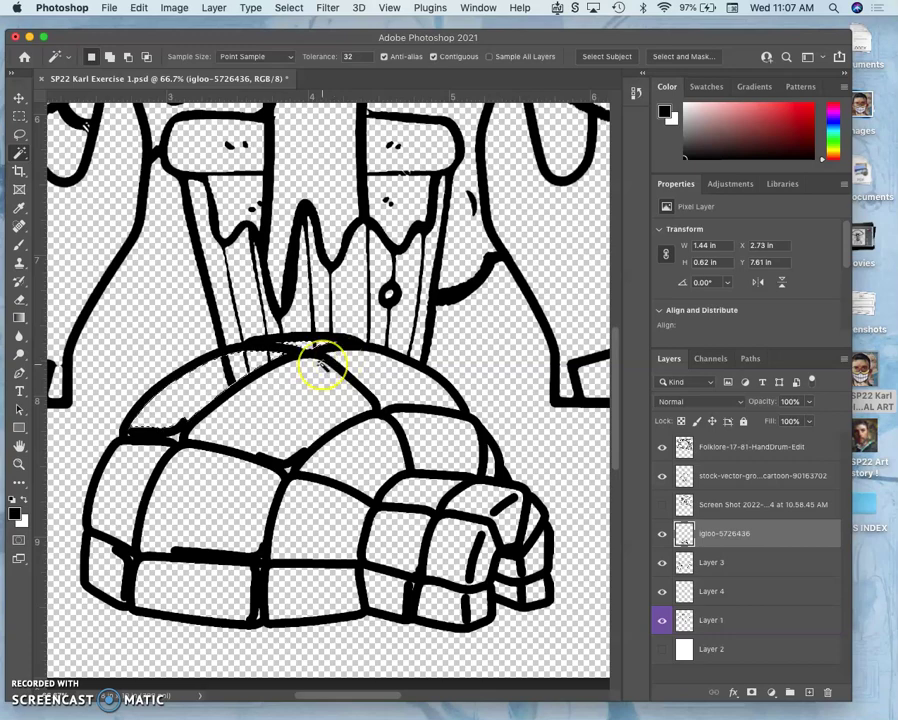
key(super+minus)
key(super+minus)
key(super+minus)
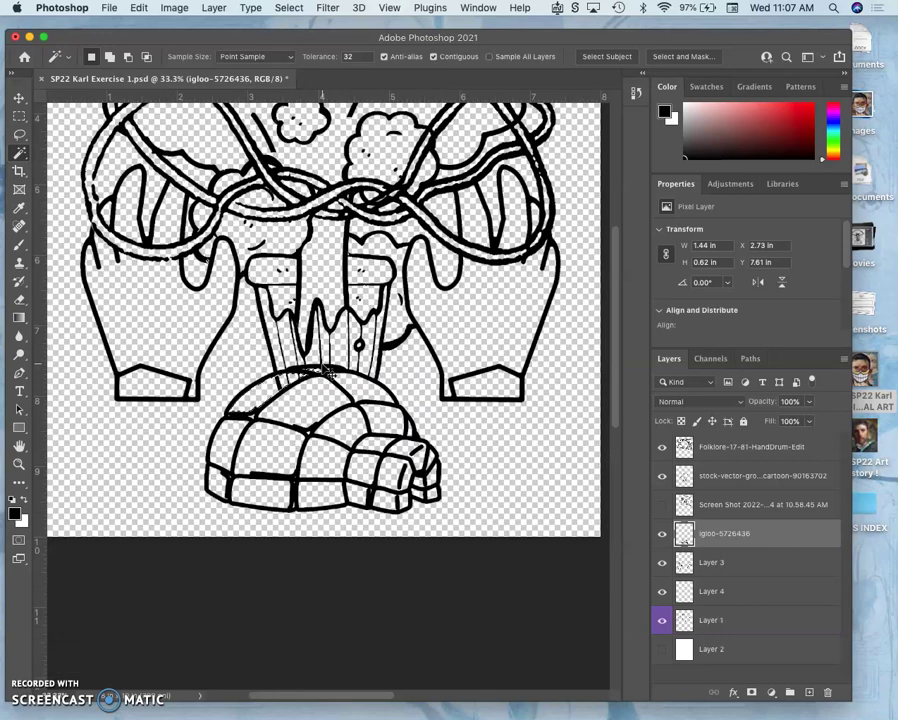
key(super+minus)
key(super+plus)
key(super+plus)
key(super+plus)
key(super+plus)
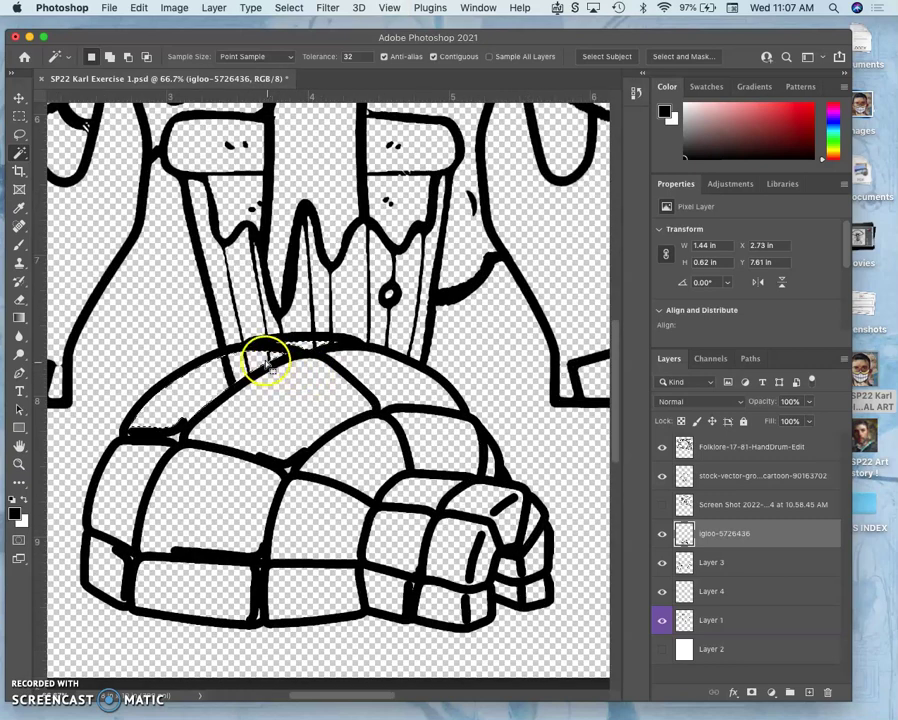
click(19, 135)
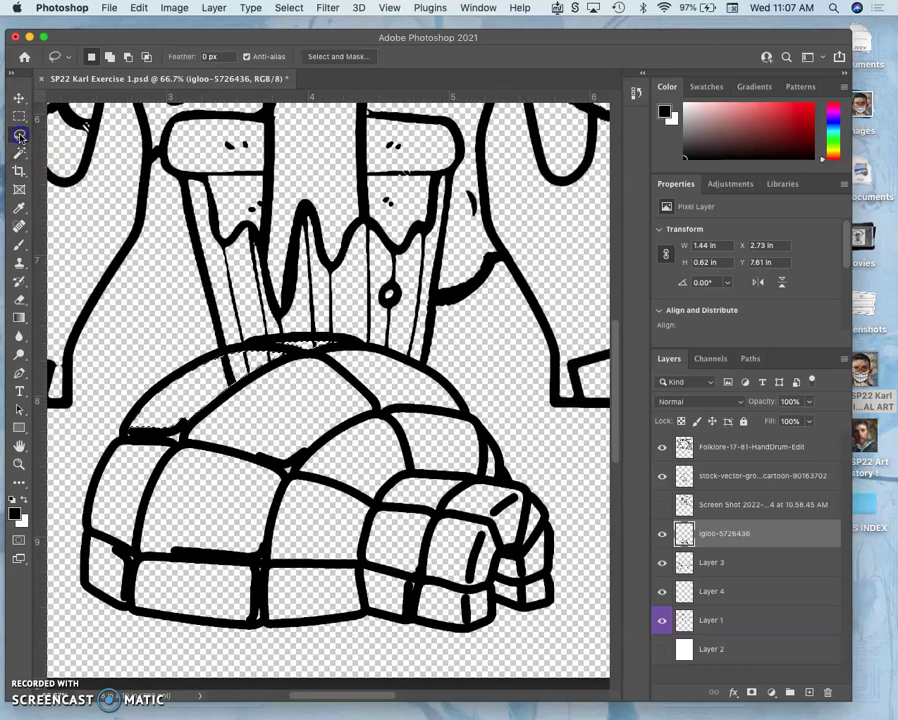
drag(272, 290, 245, 290)
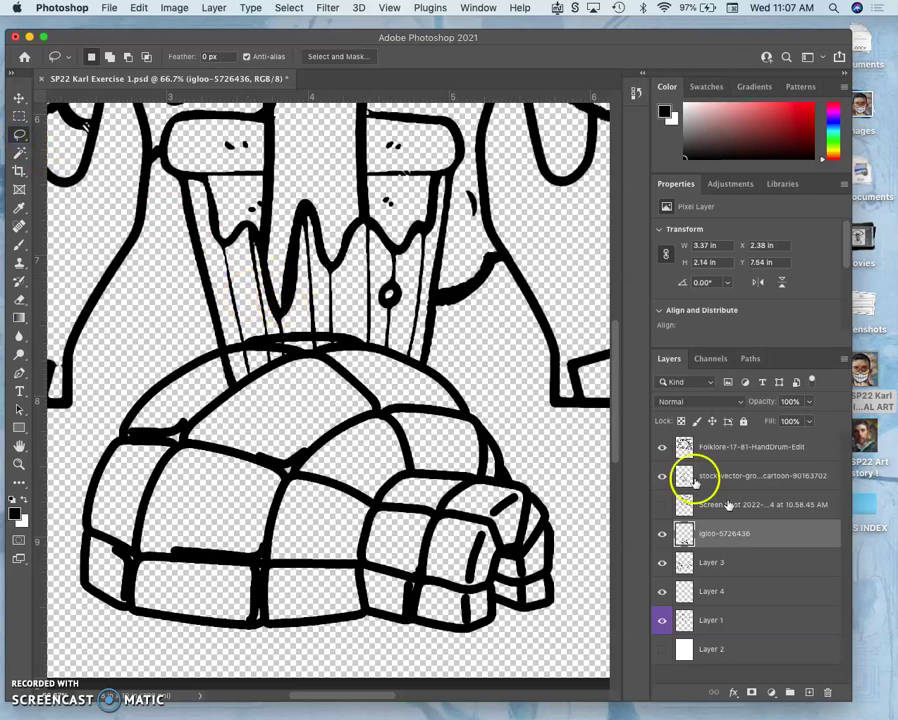
Step: Select the garbage can's lines with Contiguous off, then erase where drips and dome outline cross
click(722, 478)
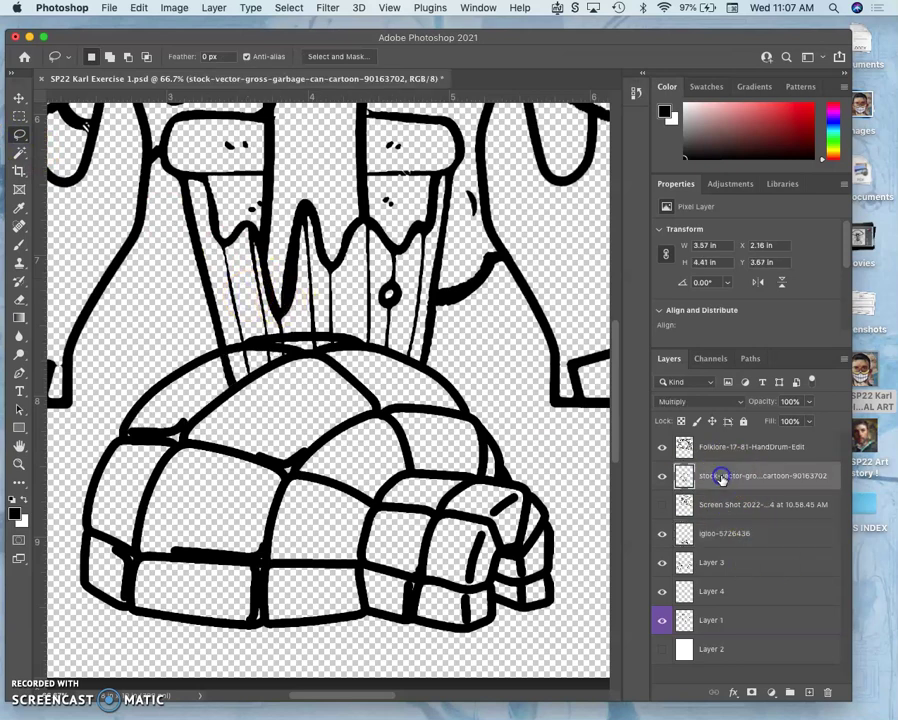
click(19, 152)
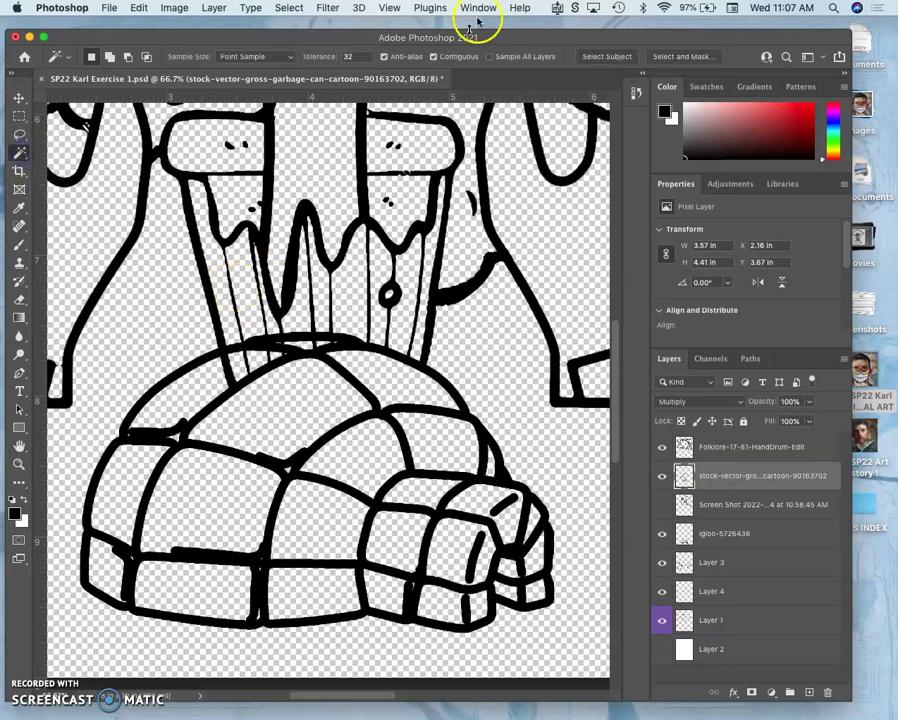
click(435, 57)
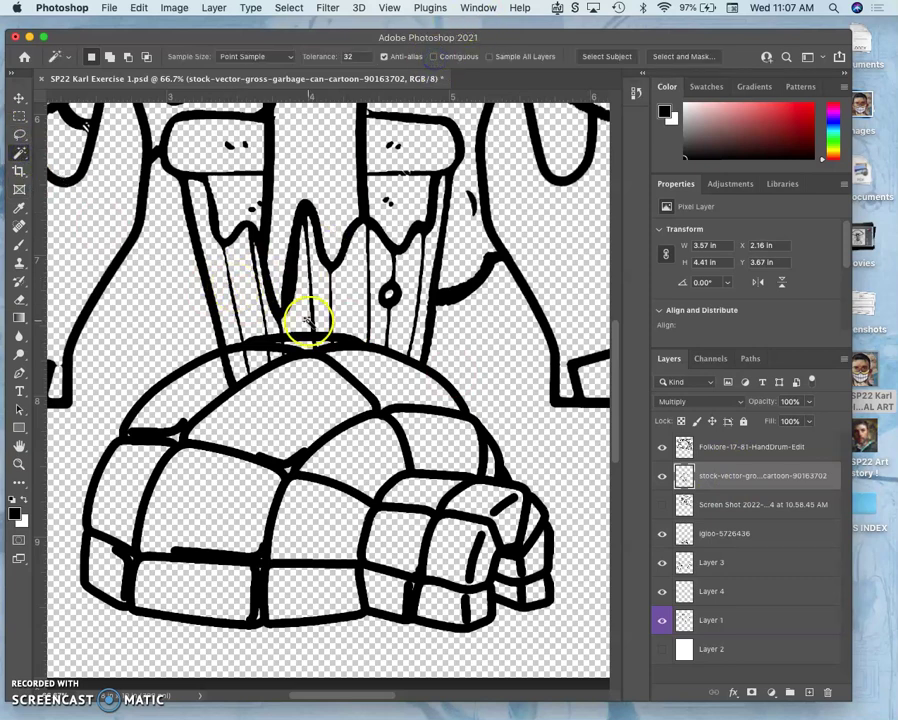
click(302, 320)
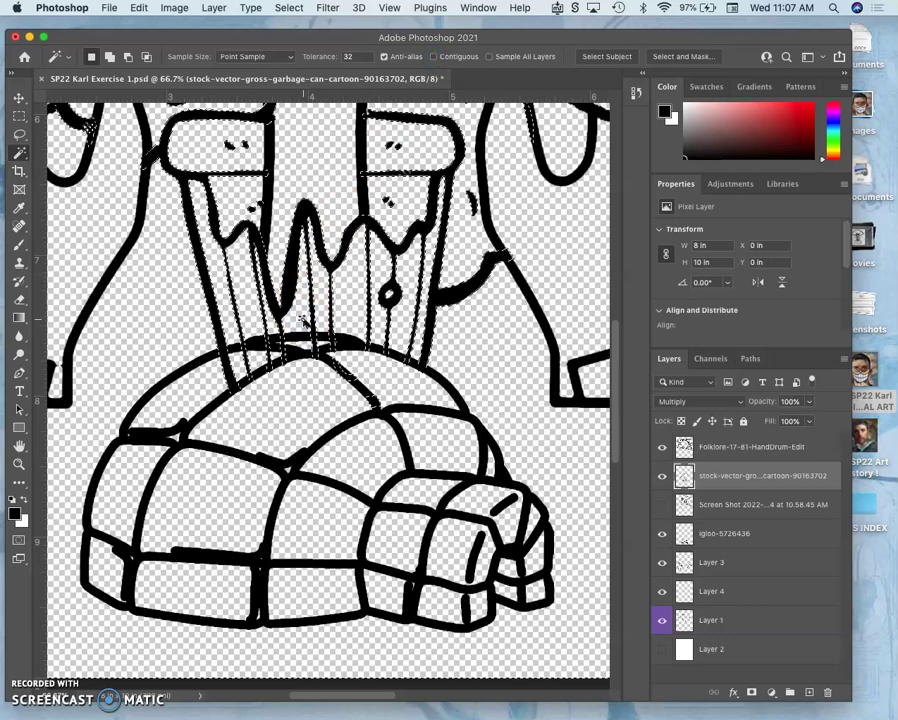
click(80, 258)
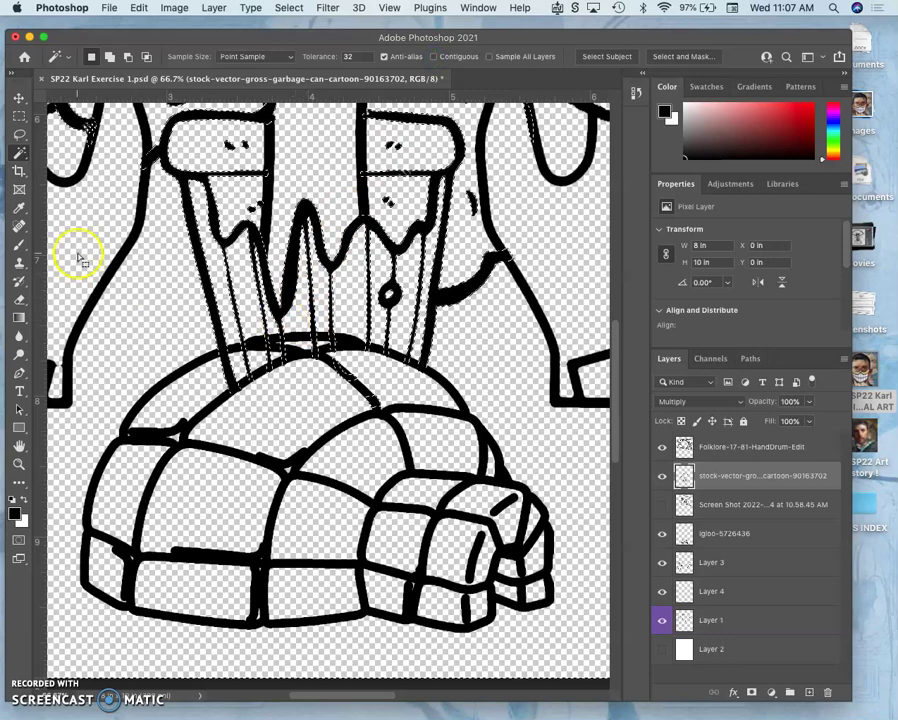
click(19, 300)
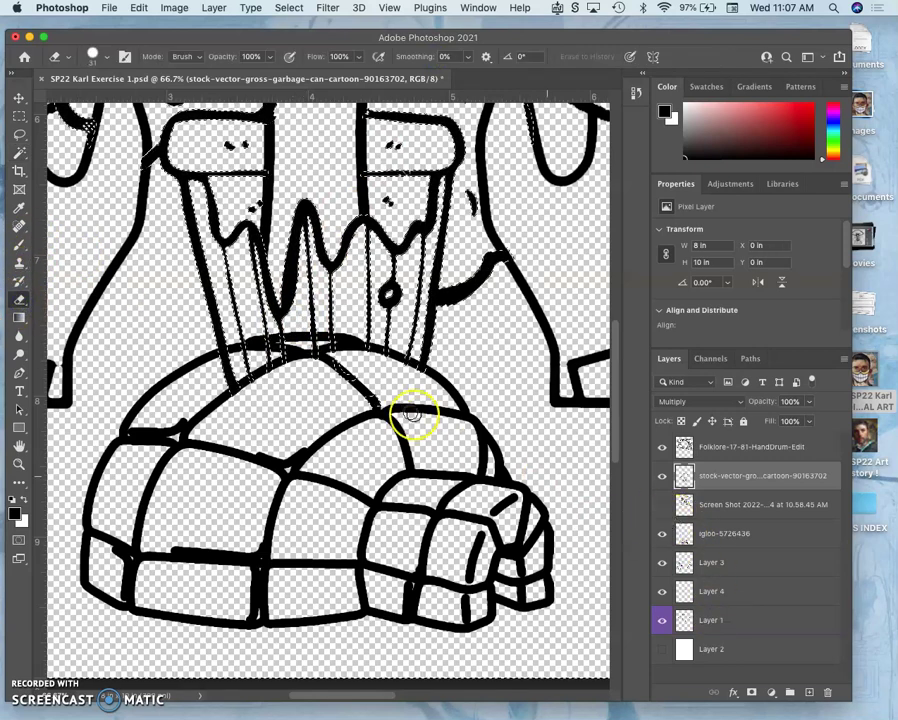
drag(420, 390, 365, 358)
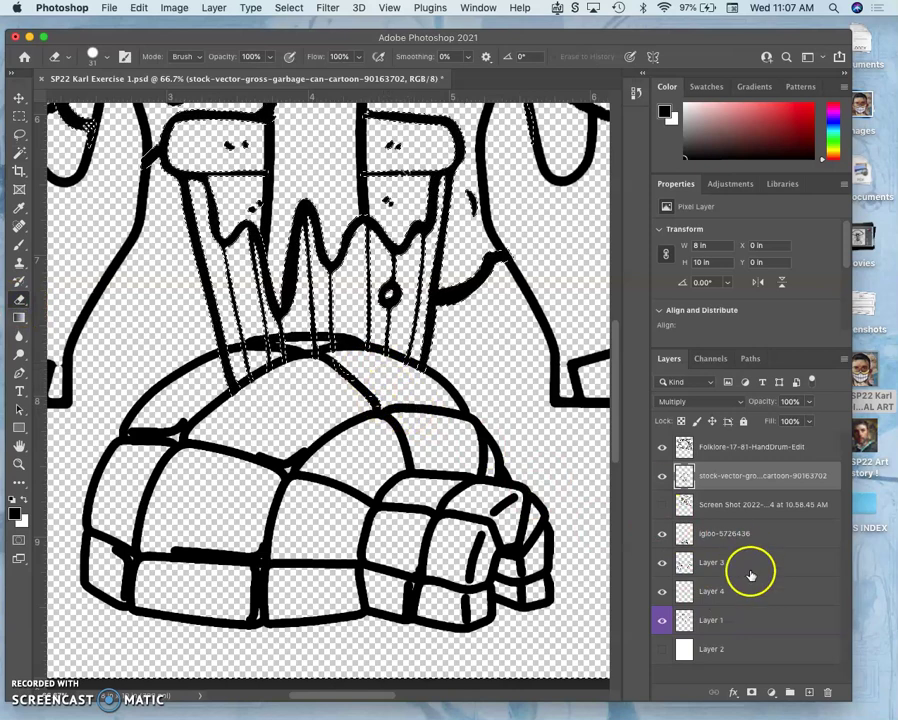
click(725, 532)
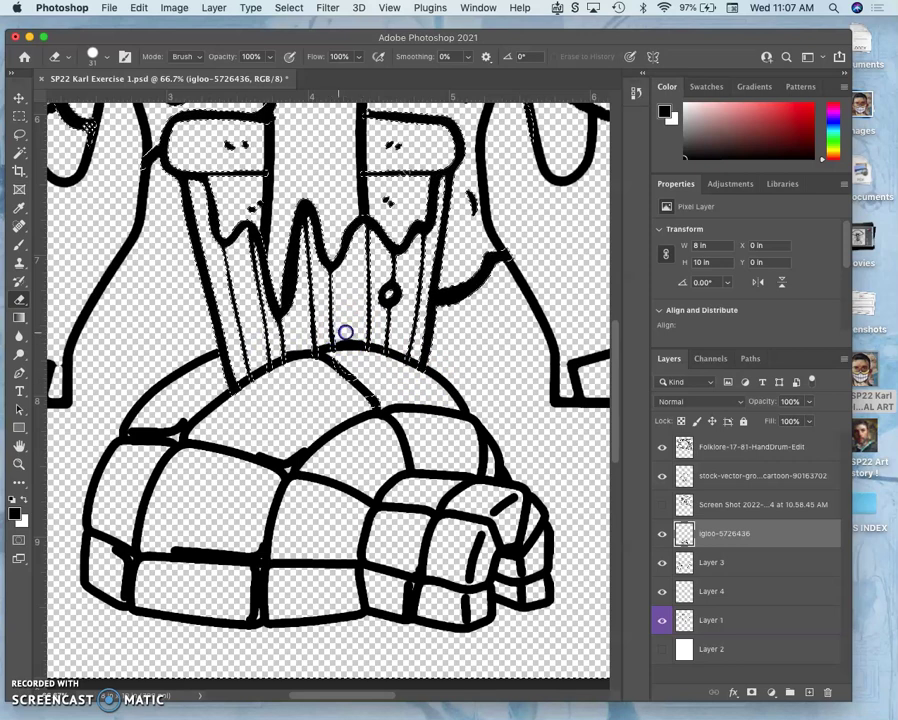
mouse_move(367, 336)
mouse_down()
mouse_move(408, 374)
mouse_move(421, 486)
mouse_up()
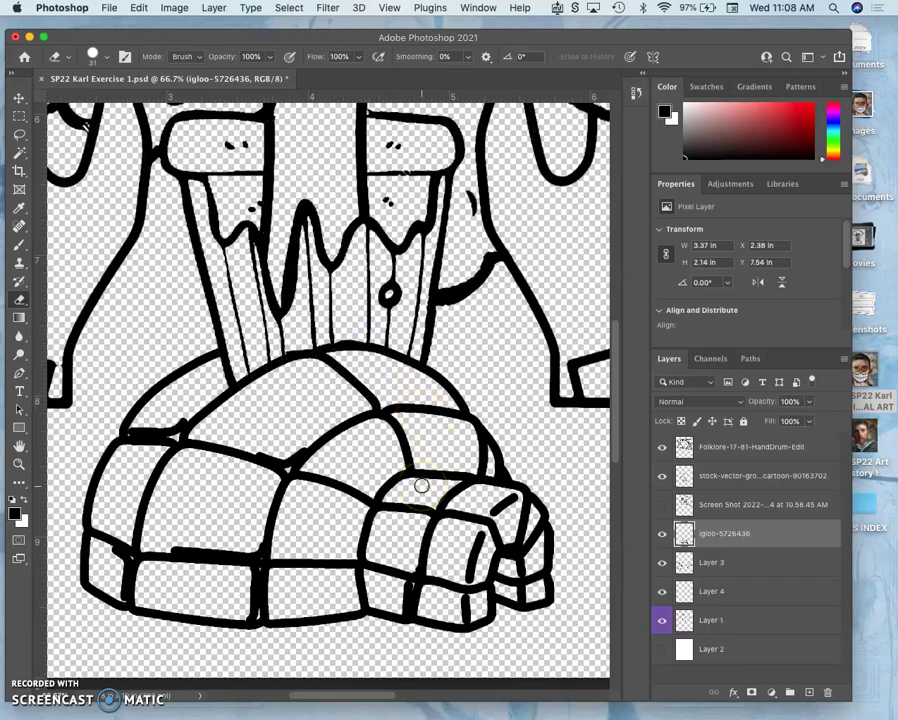
Step: Zoom to 25% and erase the overlapping line beside the right hand
key(super+minus)
key(super+minus)
key(super+minus)
key(super+minus)
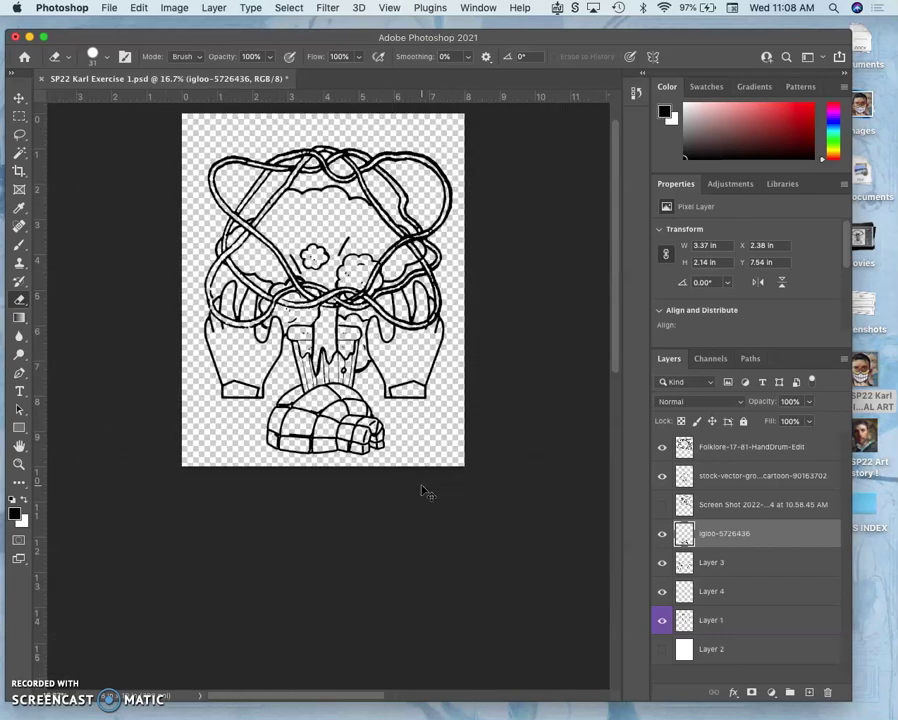
key(super+minus)
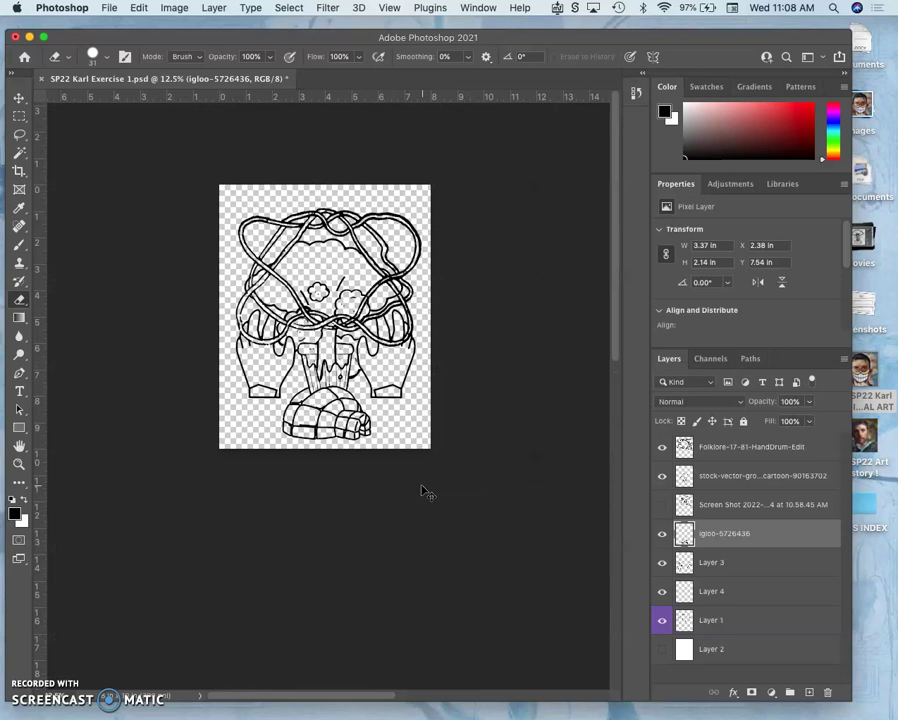
key(super+plus)
key(super+plus)
scroll(425, 492, up, 5)
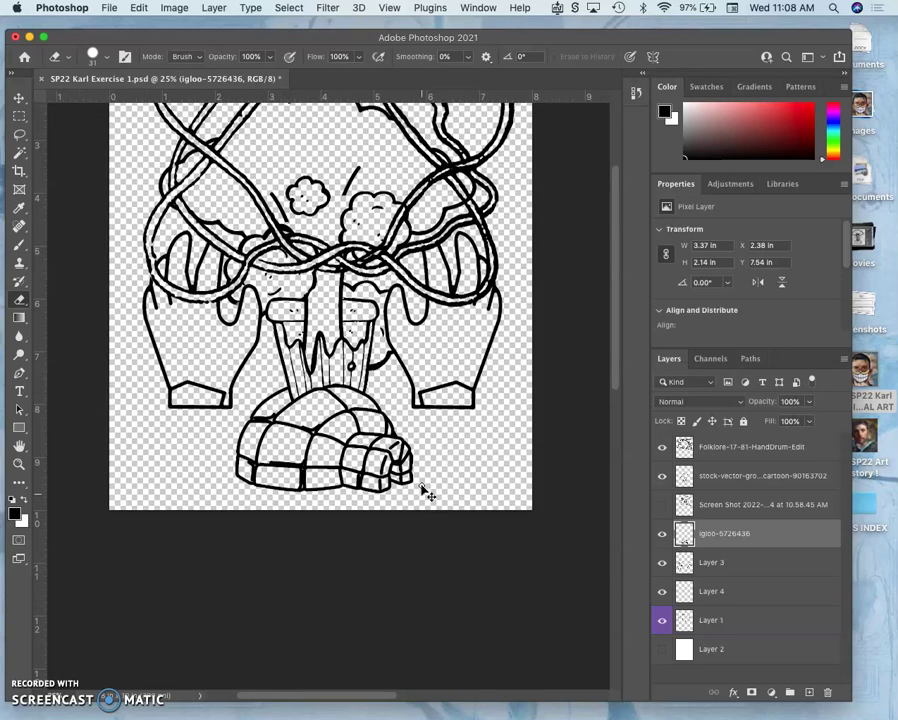
click(446, 449)
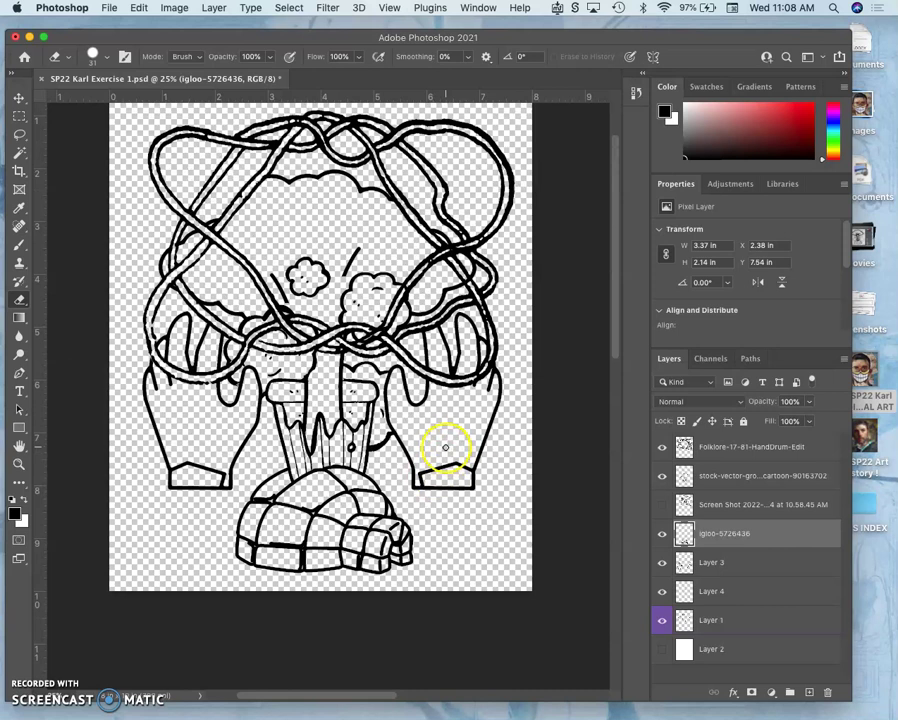
mouse_move(444, 447)
mouse_down()
mouse_move(481, 356)
mouse_move(470, 353)
mouse_move(425, 400)
mouse_up()
Step: Review the composite at 16.7% by toggling the igloo and sketch layers, leaving the sketch hidden
scroll(425, 400, up, 2)
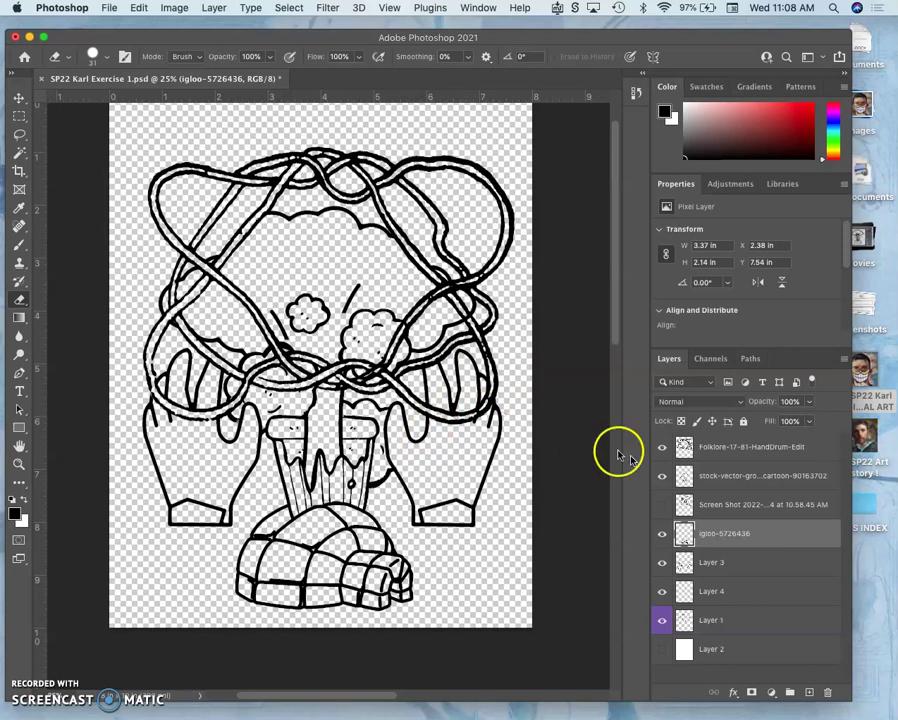
click(661, 533)
click(661, 510)
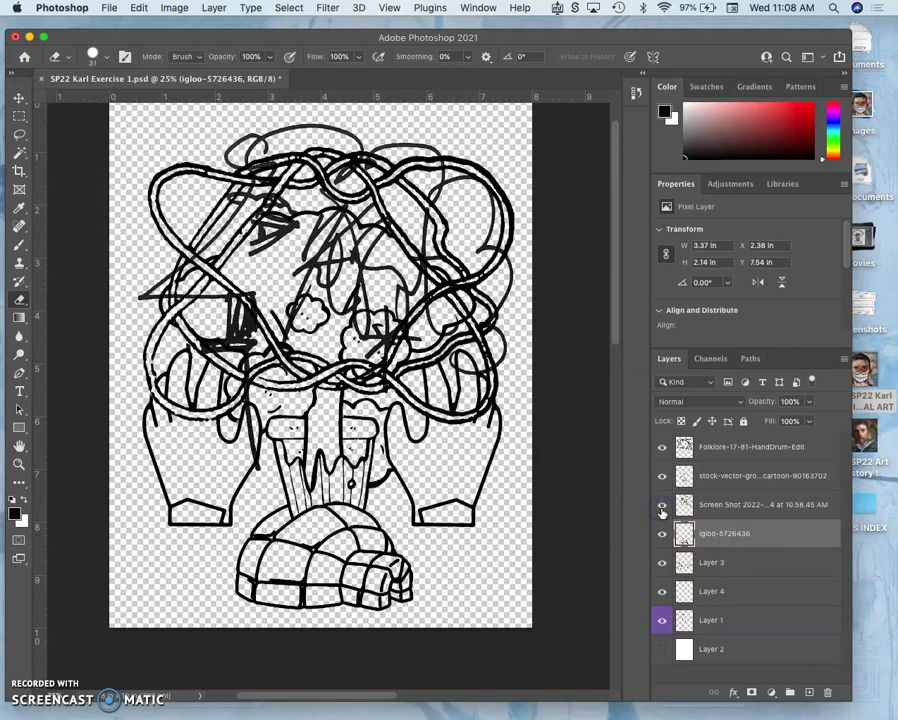
scroll(487, 502, up, 3)
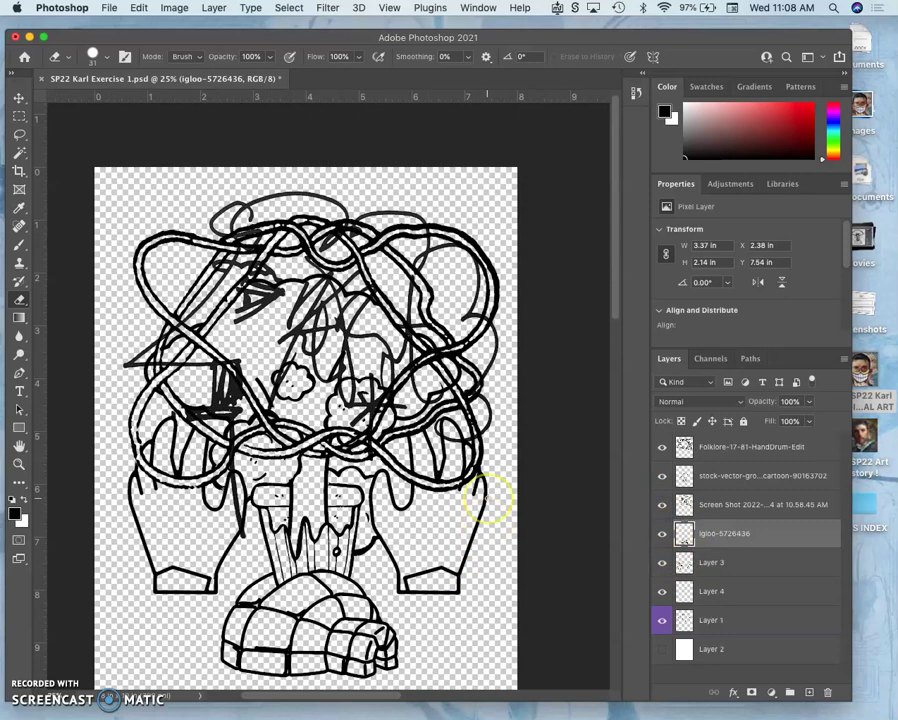
key(super+minus)
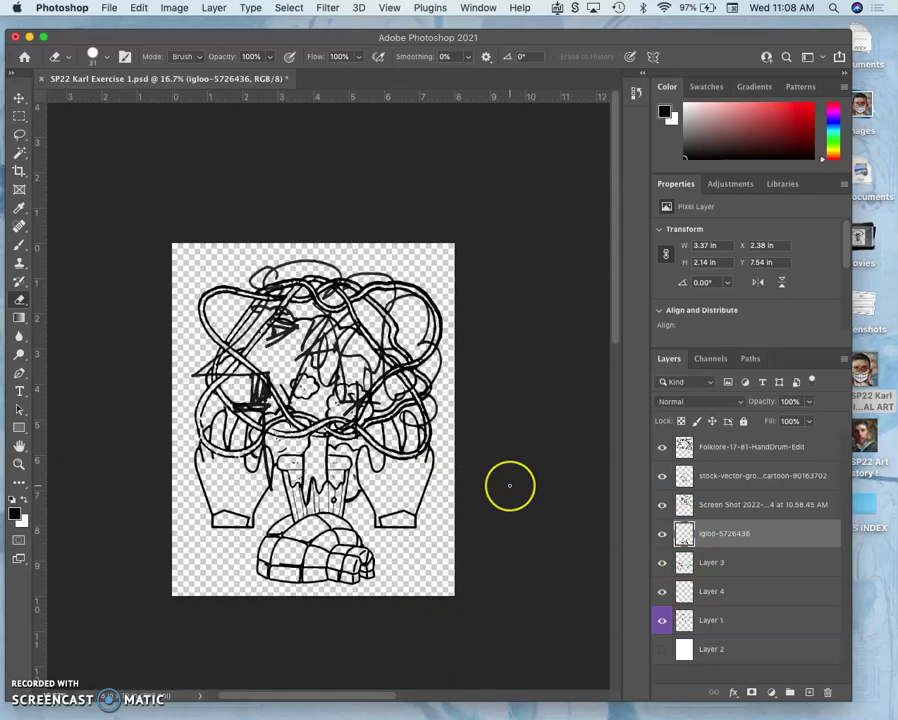
click(663, 535)
click(663, 535)
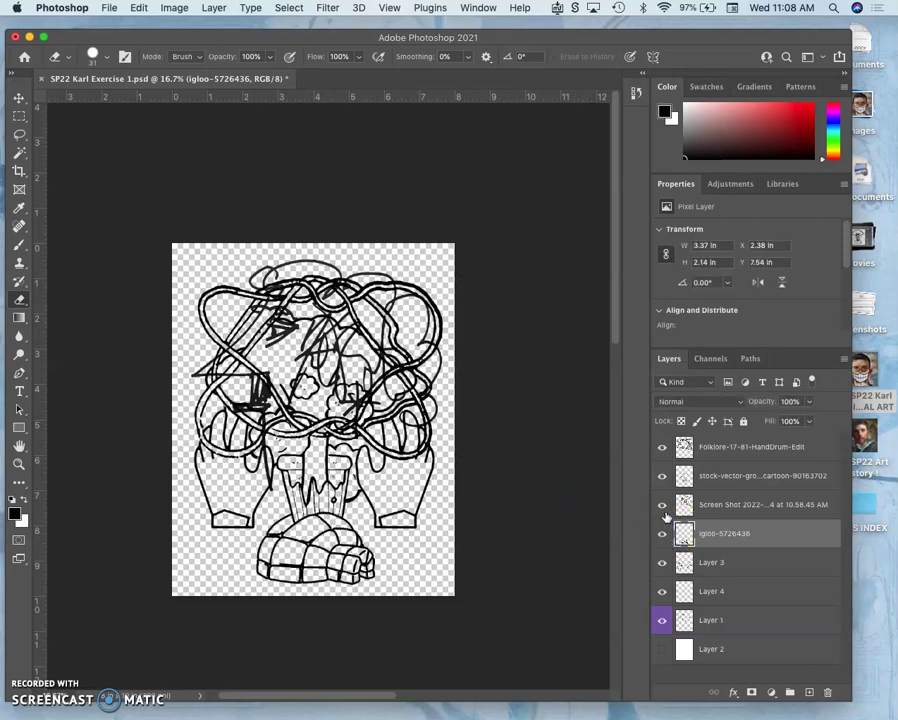
click(664, 511)
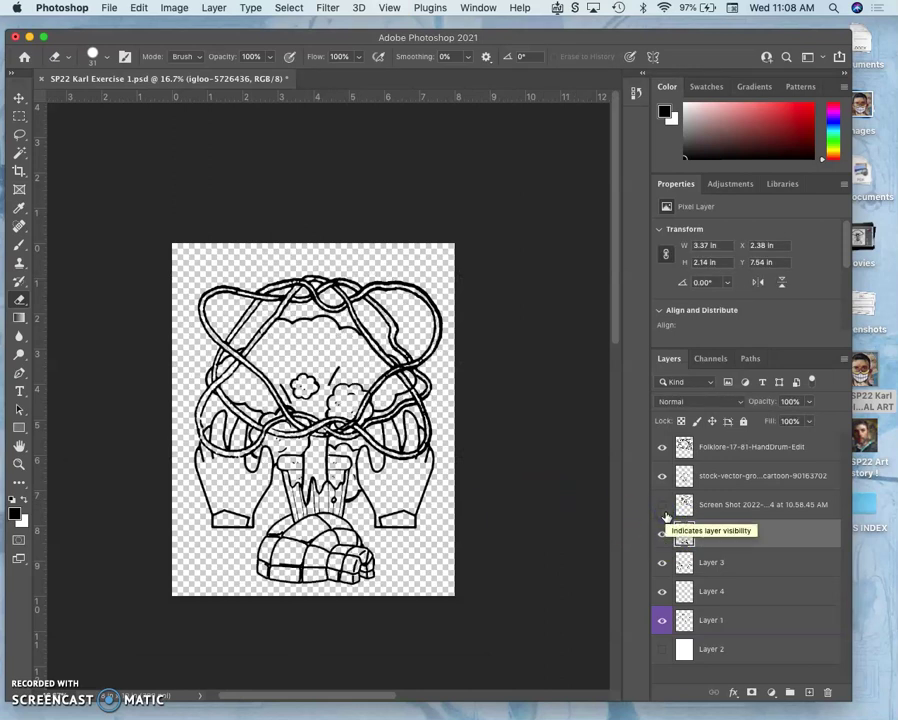
Step: Select the Folklore, trash can, igloo, Layer 3, Layer 4 and Layer 1 layers together
click(710, 452)
super+click(718, 472)
super+click(714, 532)
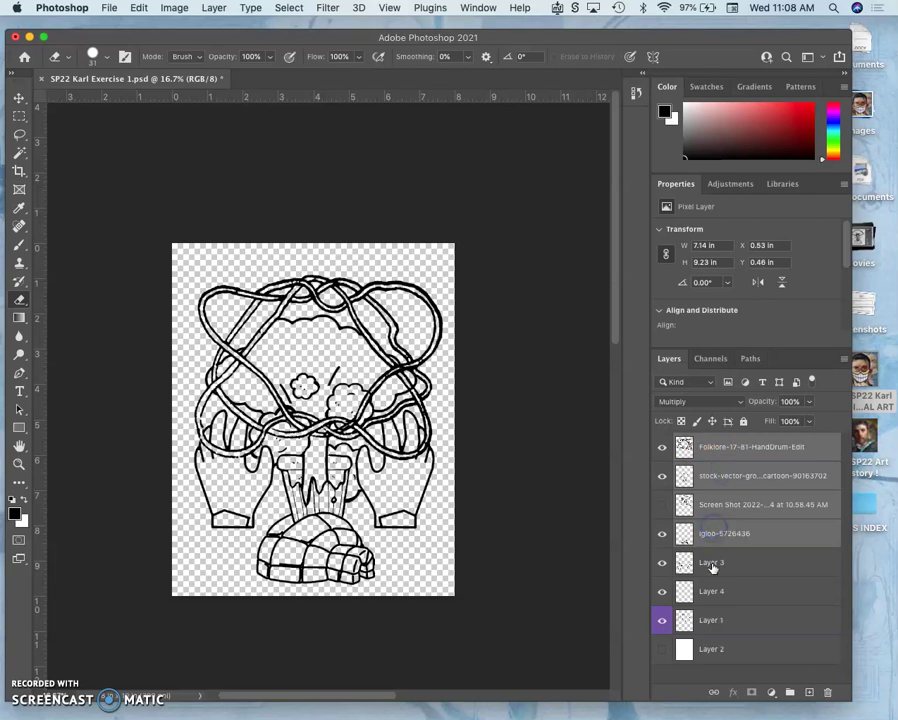
click(715, 514)
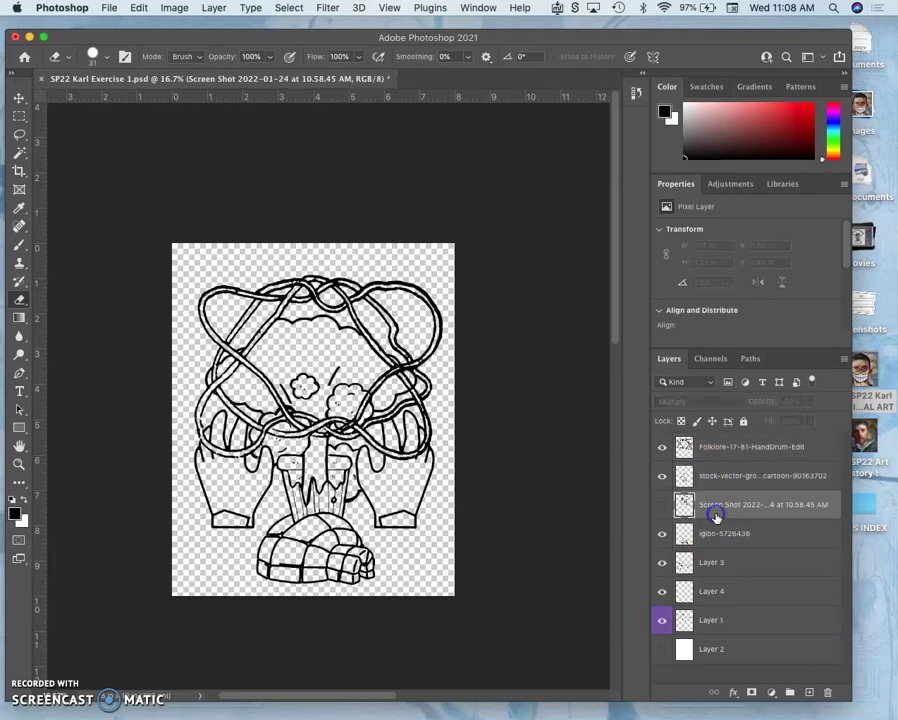
shift+click(719, 452)
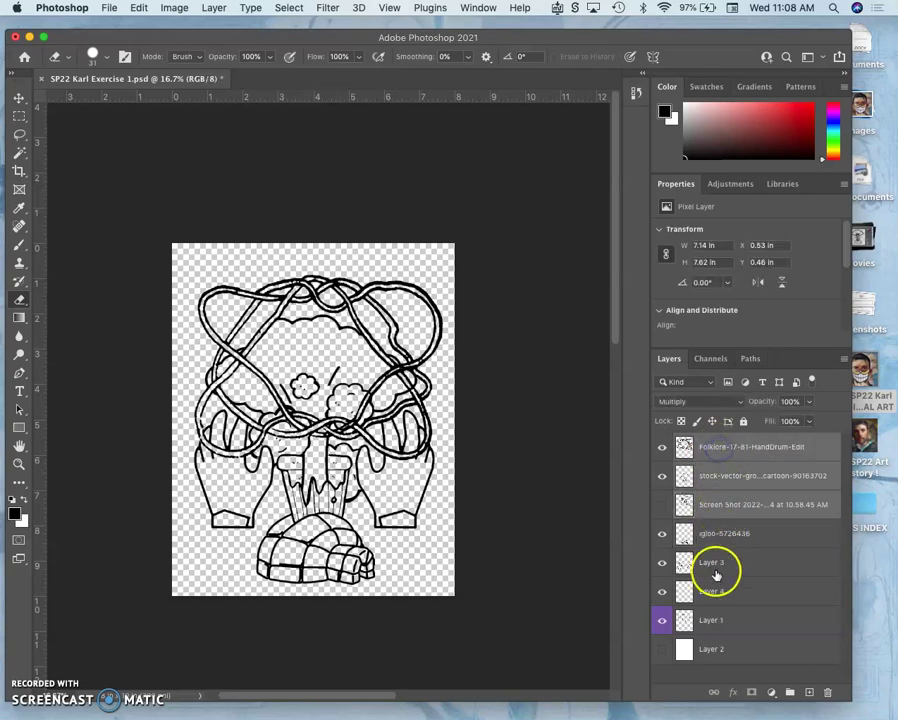
shift+click(712, 622)
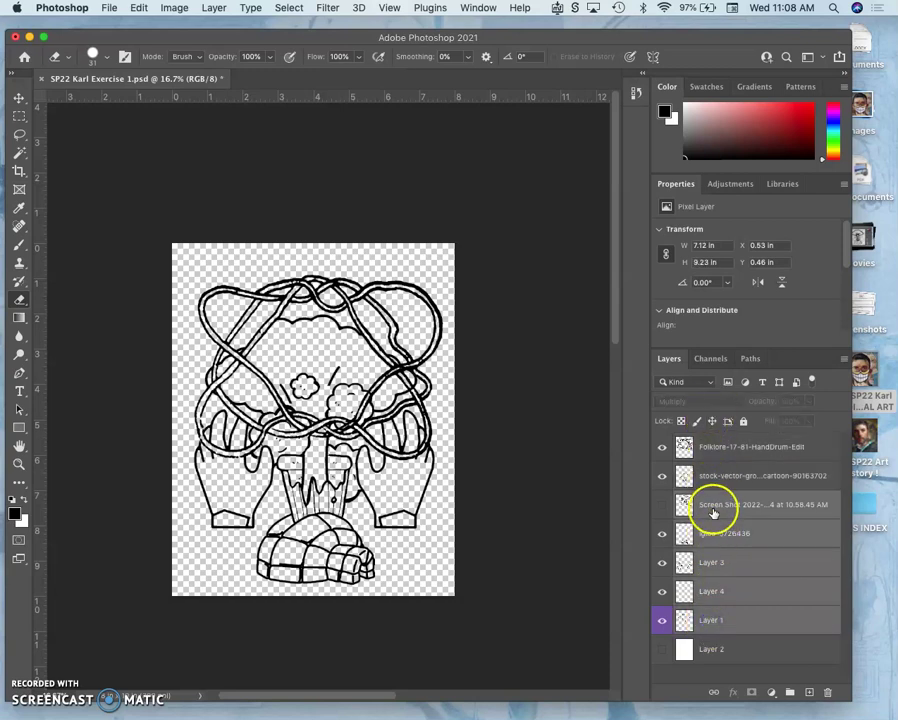
click(713, 457)
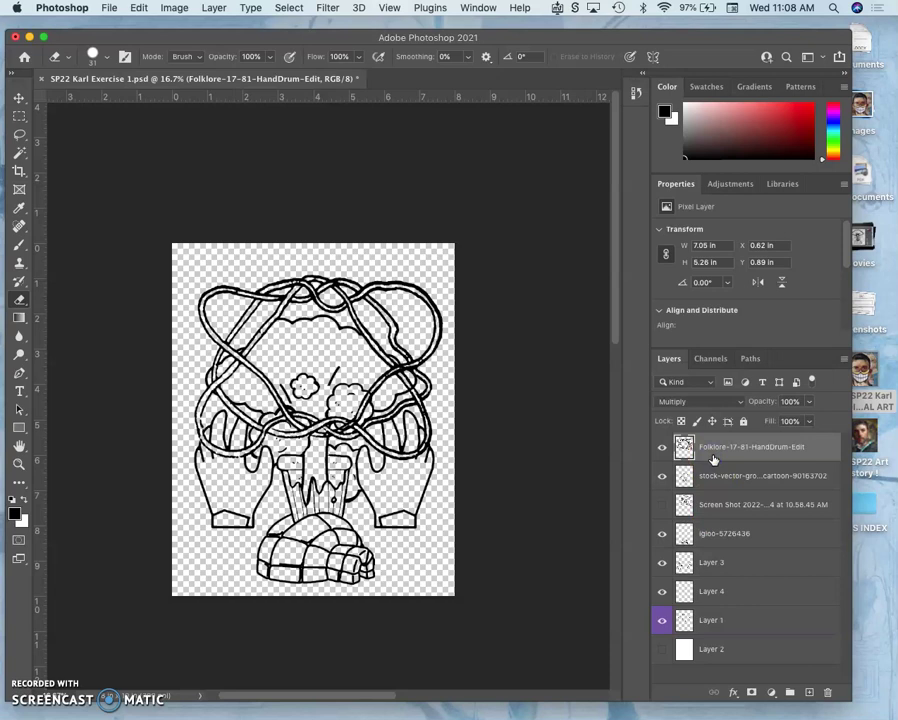
shift+click(728, 472)
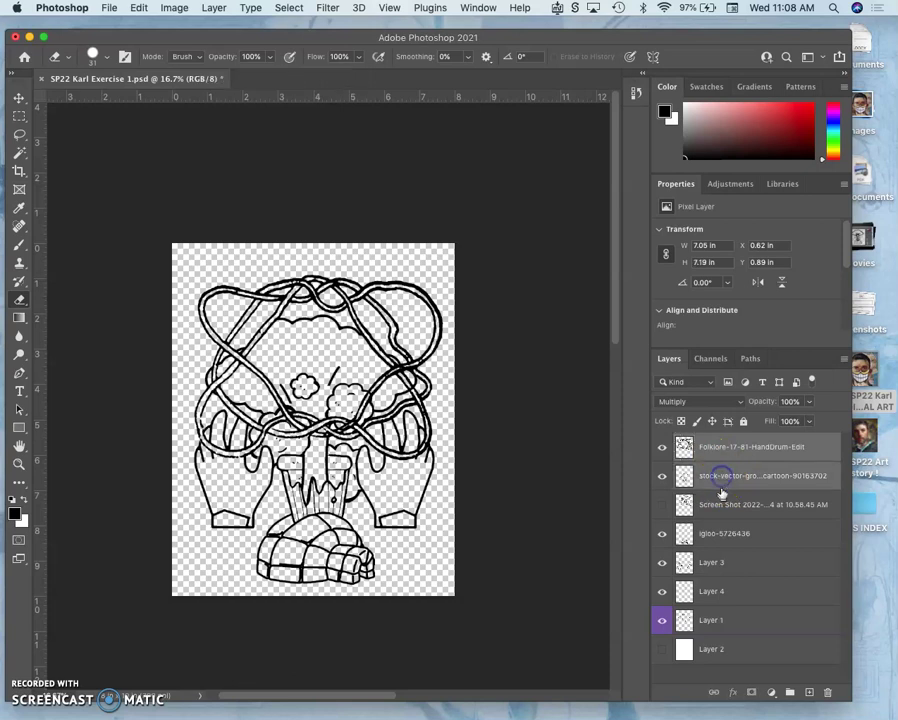
shift+click(714, 534)
shift+click(720, 562)
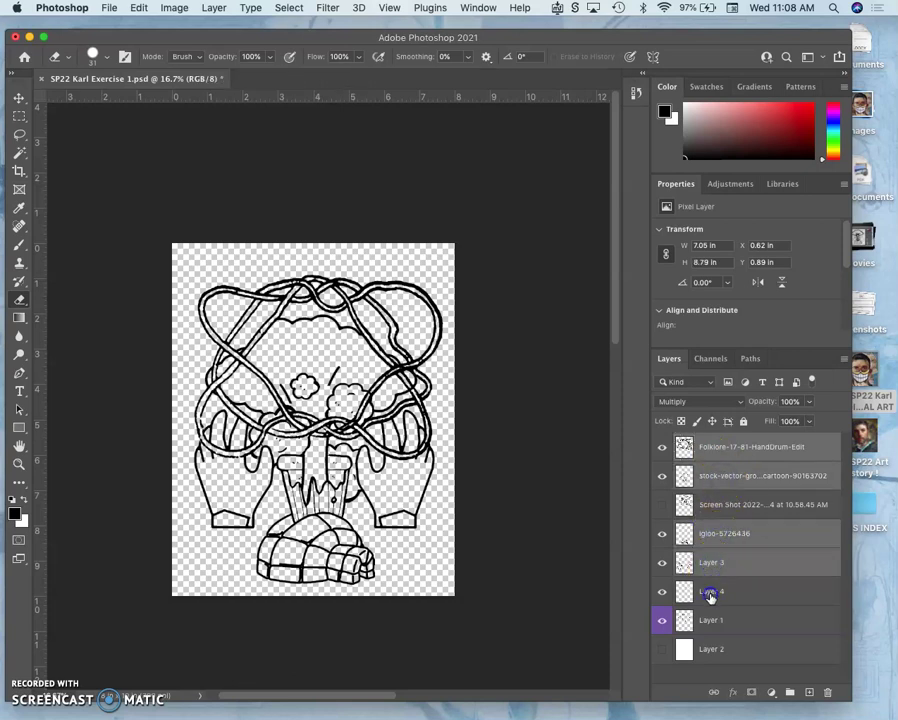
shift+click(710, 595)
shift+click(712, 622)
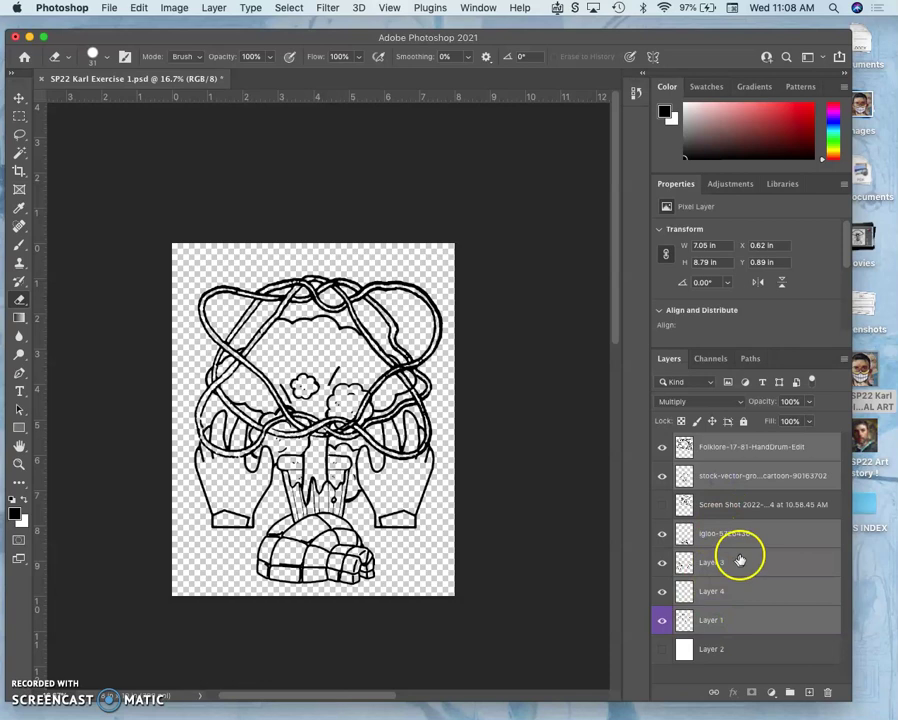
mouse_move(724, 575)
mouse_down()
mouse_move(716, 600)
mouse_move(724, 573)
mouse_up()
Step: Scale the selected line art down to about 87% and move it up and to the right
key(super+t)
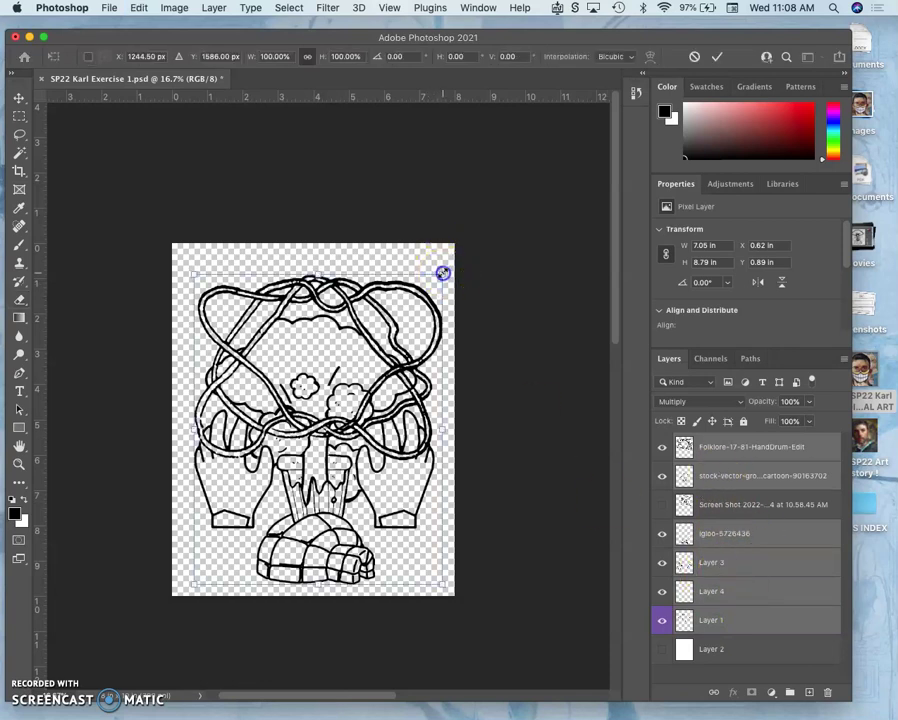
drag(443, 272, 415, 306)
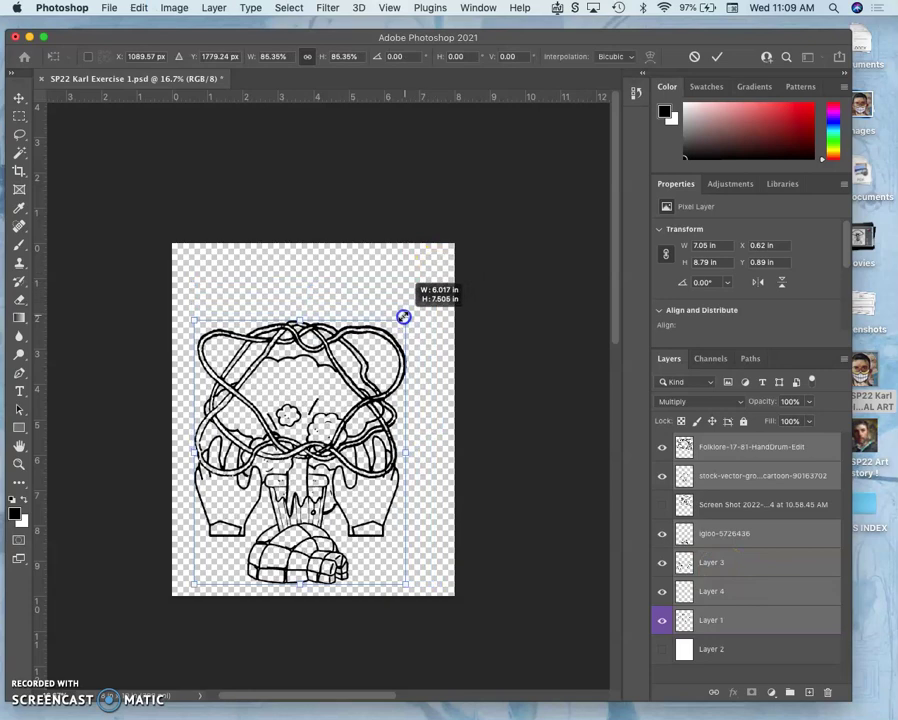
drag(403, 316, 408, 310)
mouse_move(362, 346)
mouse_down()
mouse_move(356, 352)
mouse_move(368, 311)
mouse_move(368, 336)
mouse_up()
key(Return)
Step: Switch to the Eraser, then make the Screen Shot sketch layer visible and active
key(e)
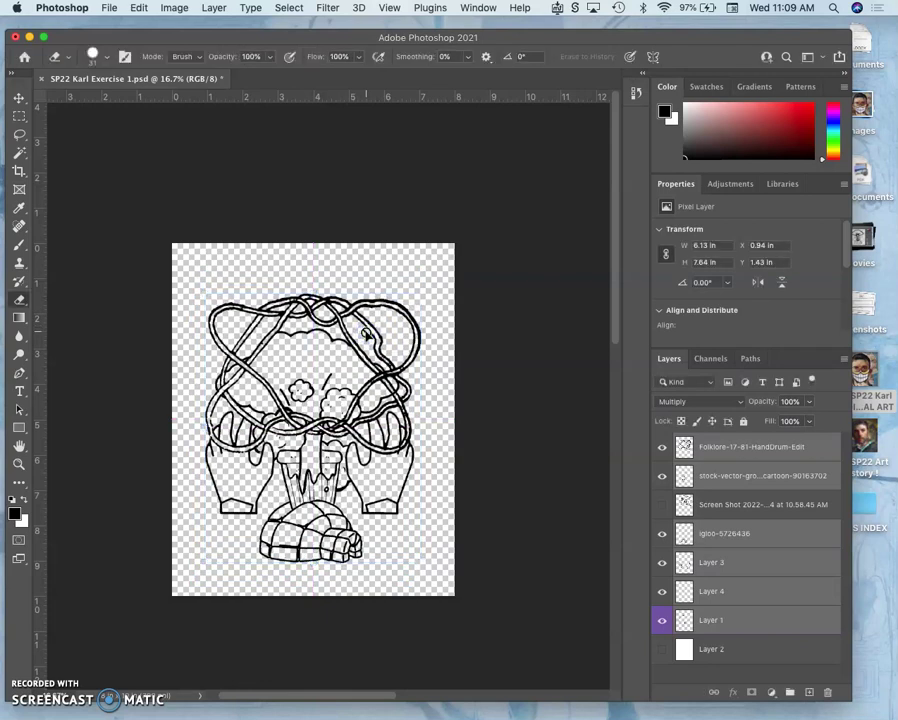
click(661, 505)
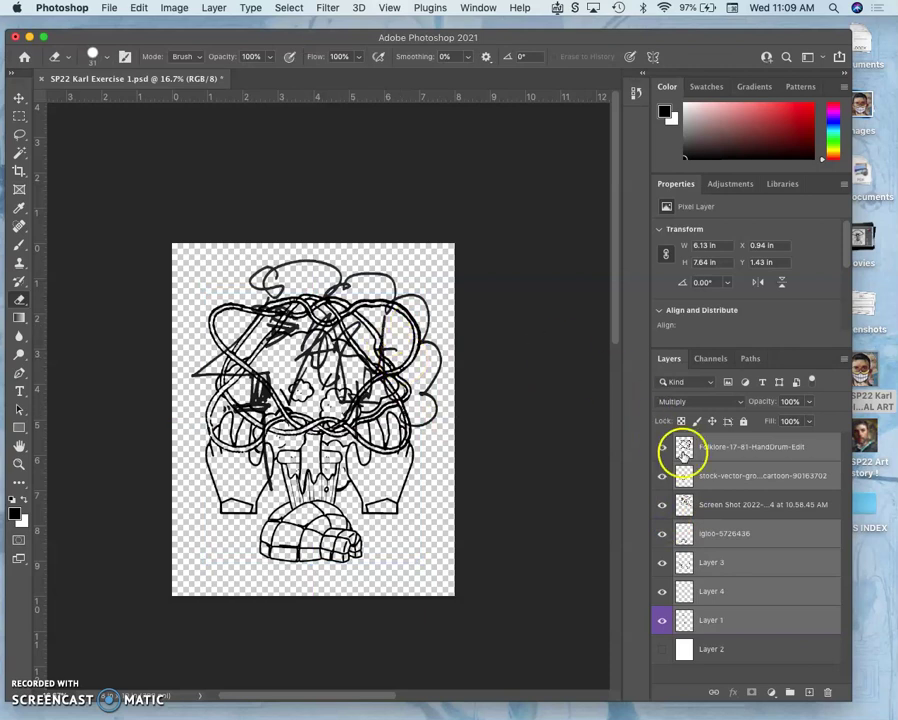
click(715, 504)
Step: Enlarge the Screen Shot sketch to about 109%, roughly 7.73 × 7.15 in
key(ctrl+t)
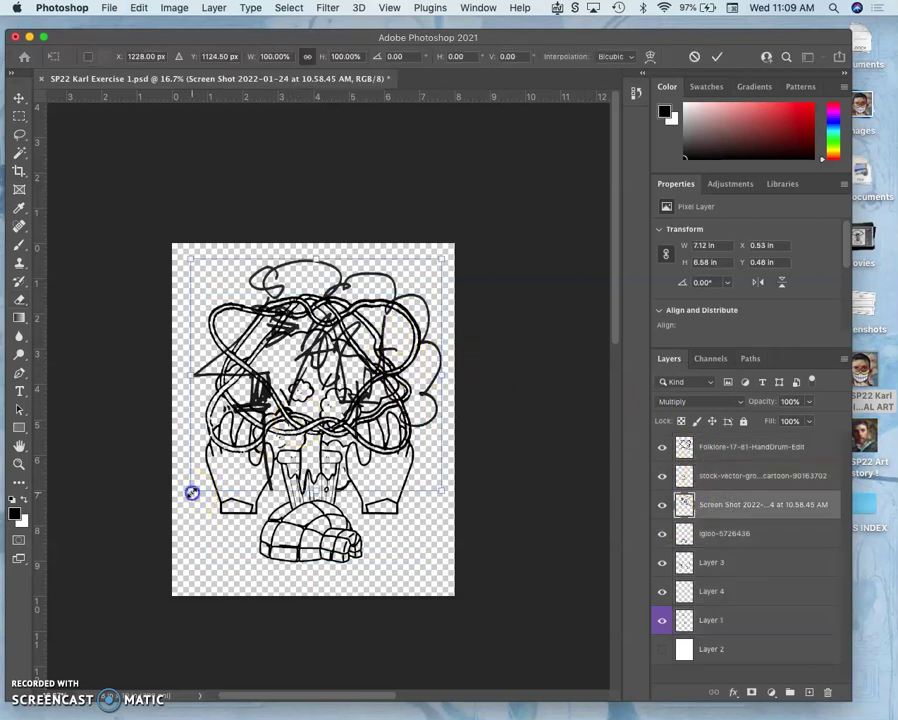
mouse_move(191, 492)
mouse_down()
mouse_move(174, 513)
mouse_move(178, 506)
mouse_up()
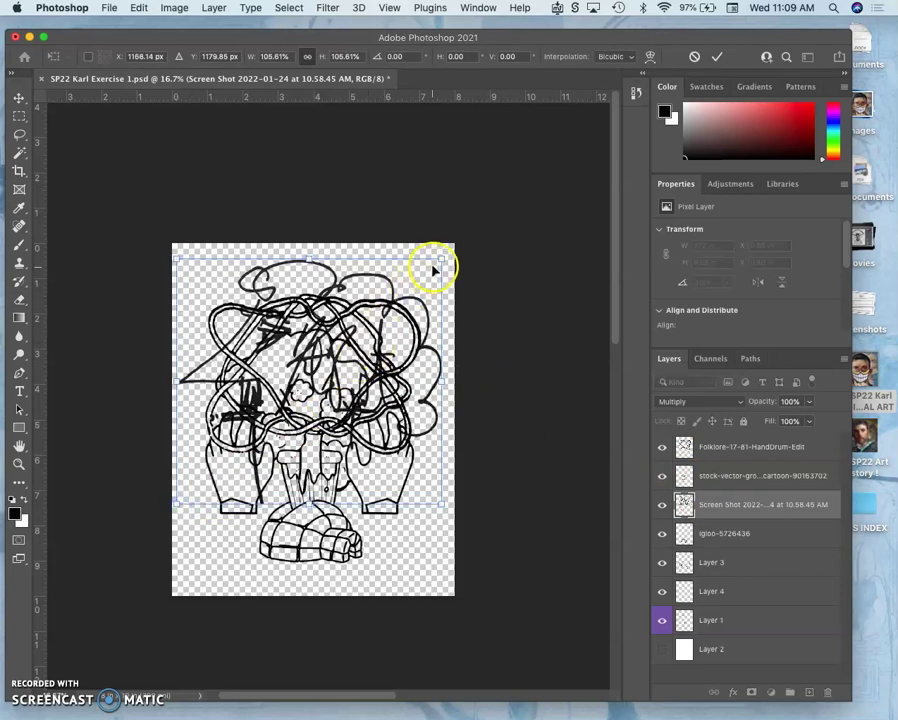
drag(437, 256, 443, 251)
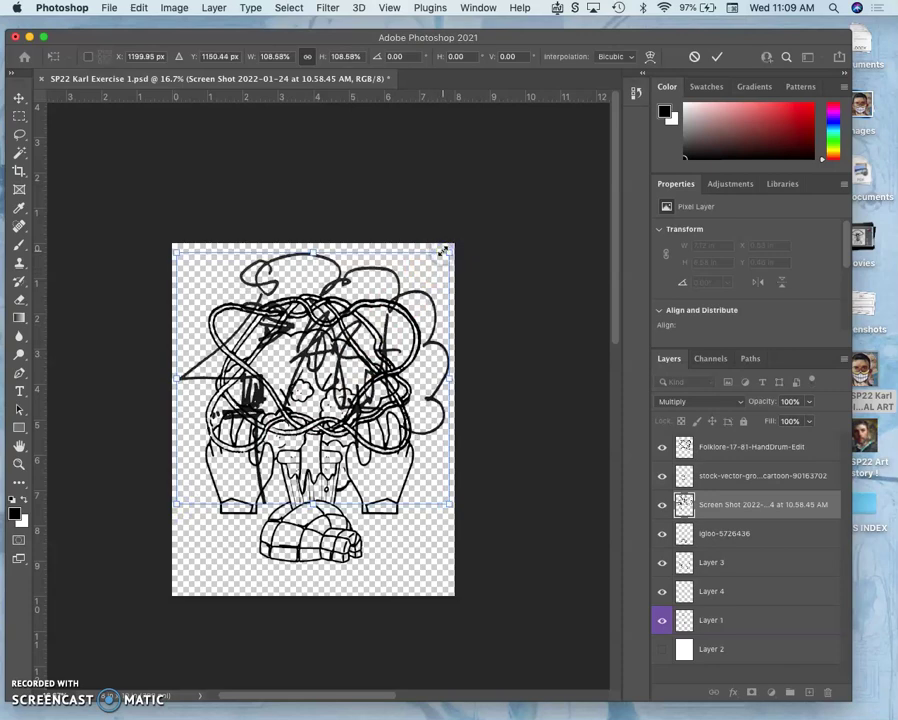
key(Return)
Step: Zoom in on the hand and drum and erase the dark scribble left of the drum
key(super+equal)
key(super+equal)
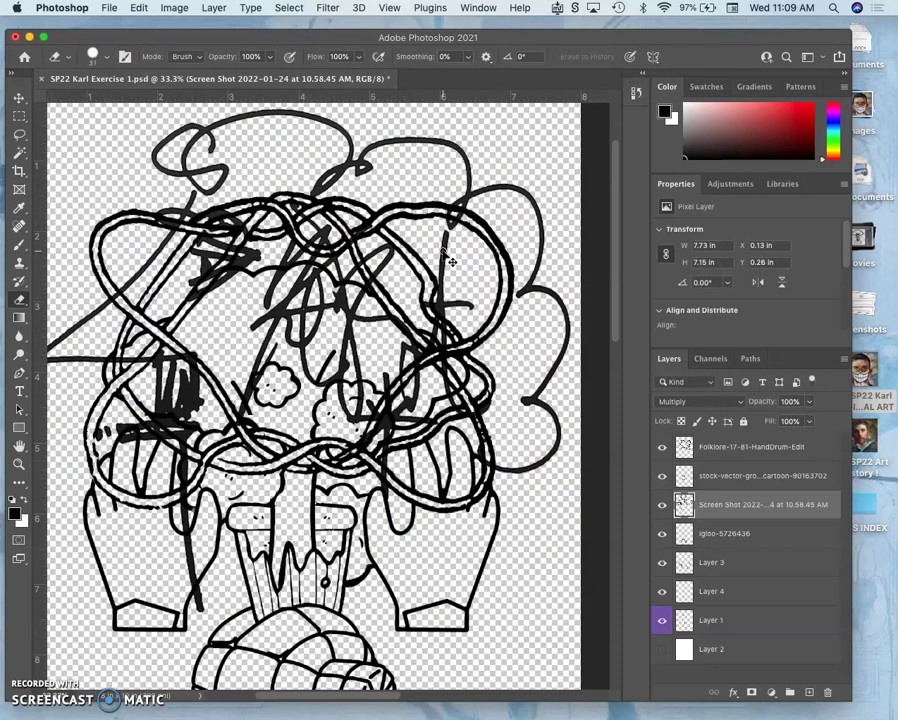
scroll(452, 262, left, 5)
scroll(452, 262, up, 1)
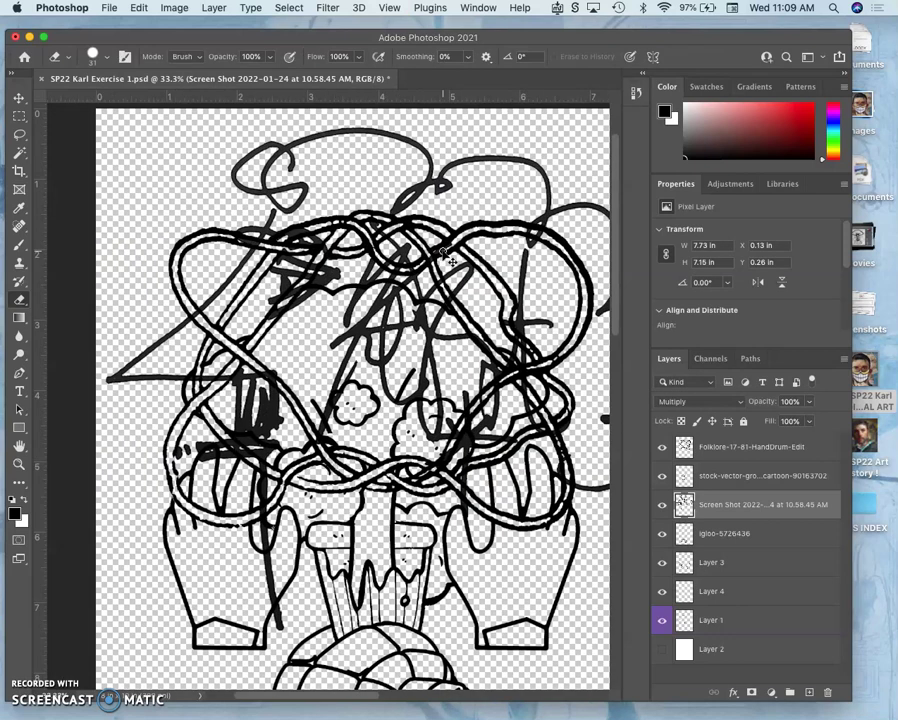
key(super+equal)
key(super+equal)
scroll(450, 258, left, 5)
scroll(450, 258, down, 3)
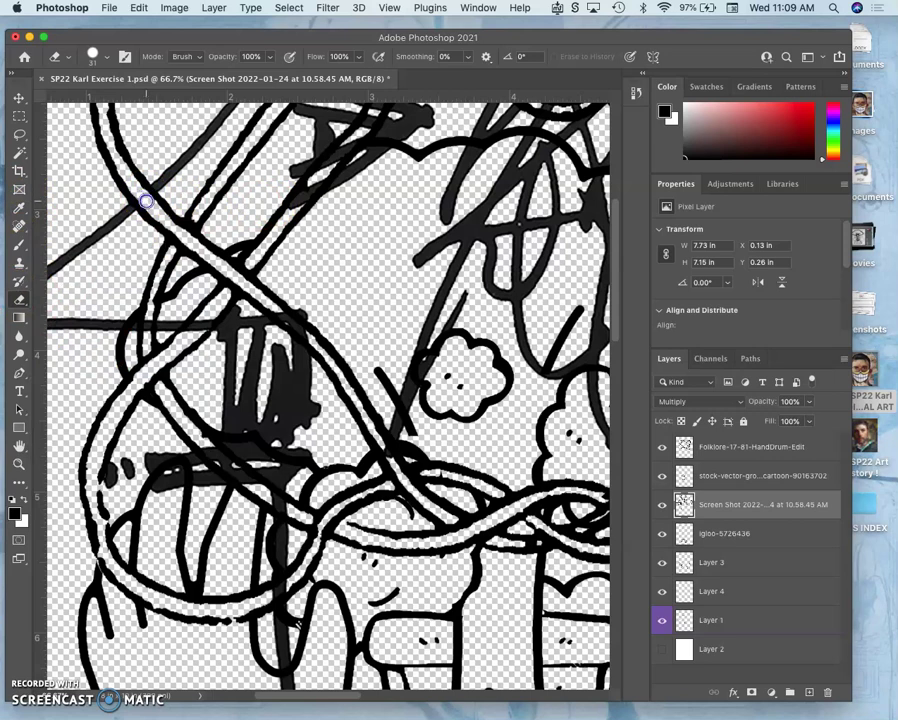
scroll(184, 340, left, 3)
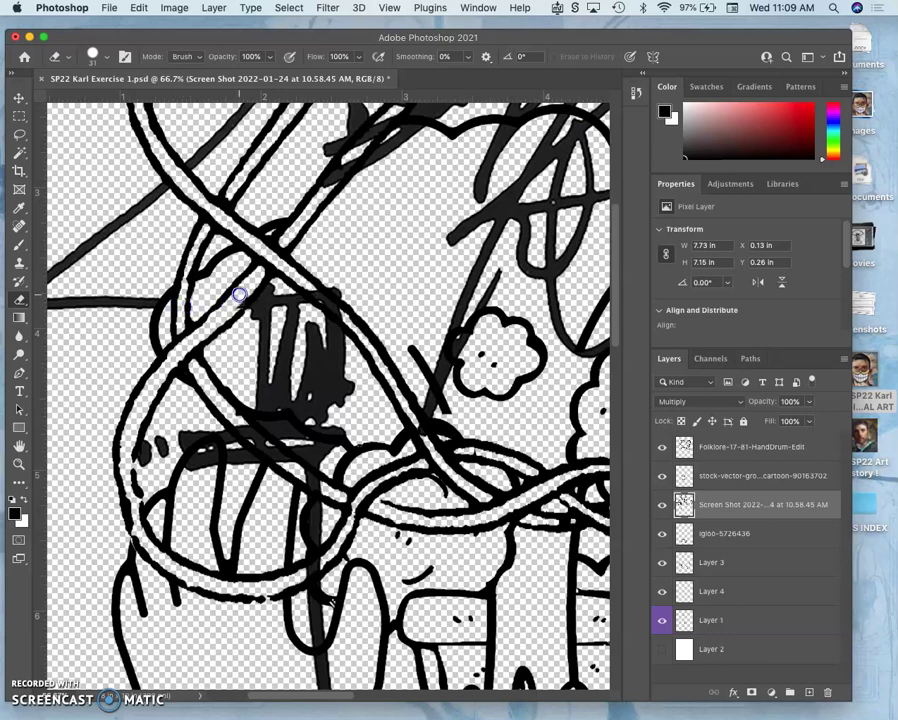
scroll(225, 311, down, 3)
mouse_move(170, 373)
mouse_down()
mouse_move(210, 375)
mouse_move(226, 362)
mouse_move(142, 368)
mouse_move(233, 406)
mouse_move(214, 376)
mouse_move(191, 393)
mouse_up()
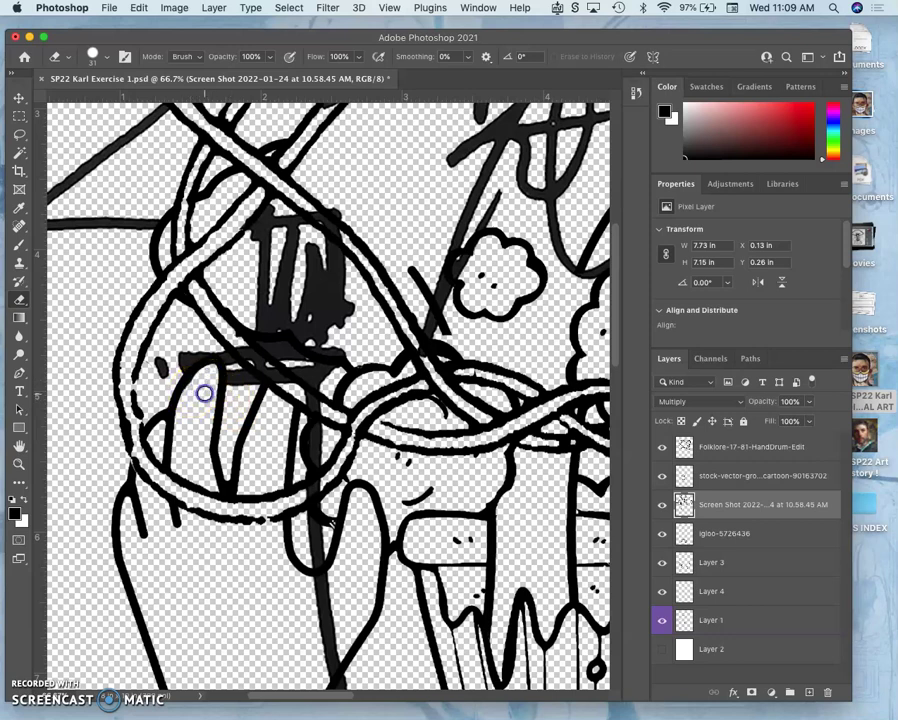
scroll(204, 394, right, 3)
drag(184, 346, 186, 346)
scroll(186, 346, right, 2)
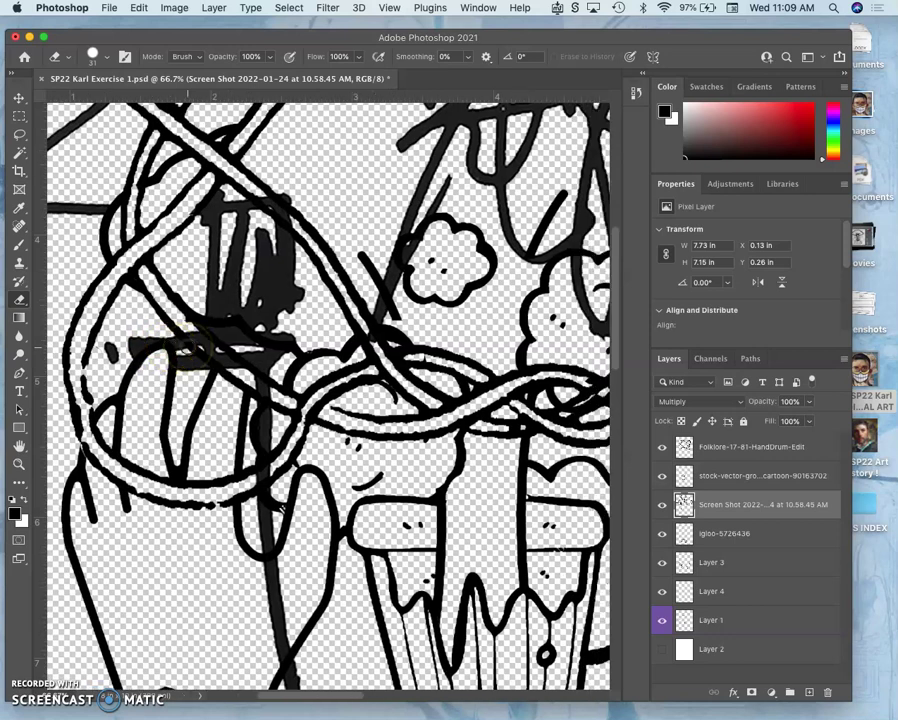
mouse_move(215, 248)
mouse_down()
mouse_move(204, 286)
mouse_move(210, 316)
mouse_move(190, 333)
mouse_up()
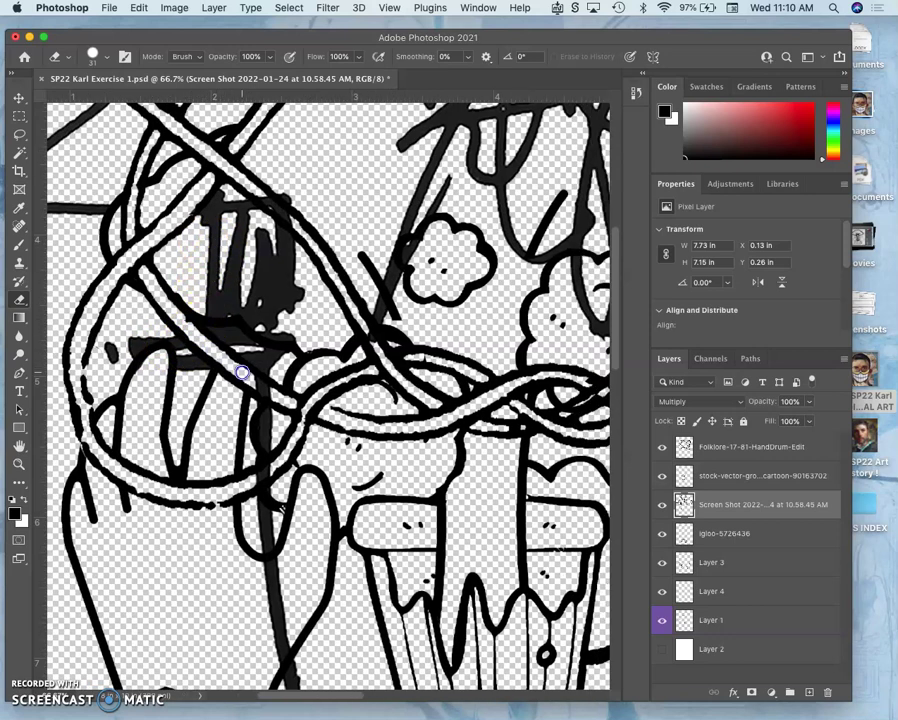
mouse_move(242, 372)
mouse_down()
mouse_move(230, 354)
mouse_move(246, 406)
mouse_move(165, 415)
mouse_move(125, 393)
mouse_move(130, 420)
mouse_up()
Step: Erase the scribble over the left hand and the black fill over the drum, then zoom out
scroll(246, 406, up, 3)
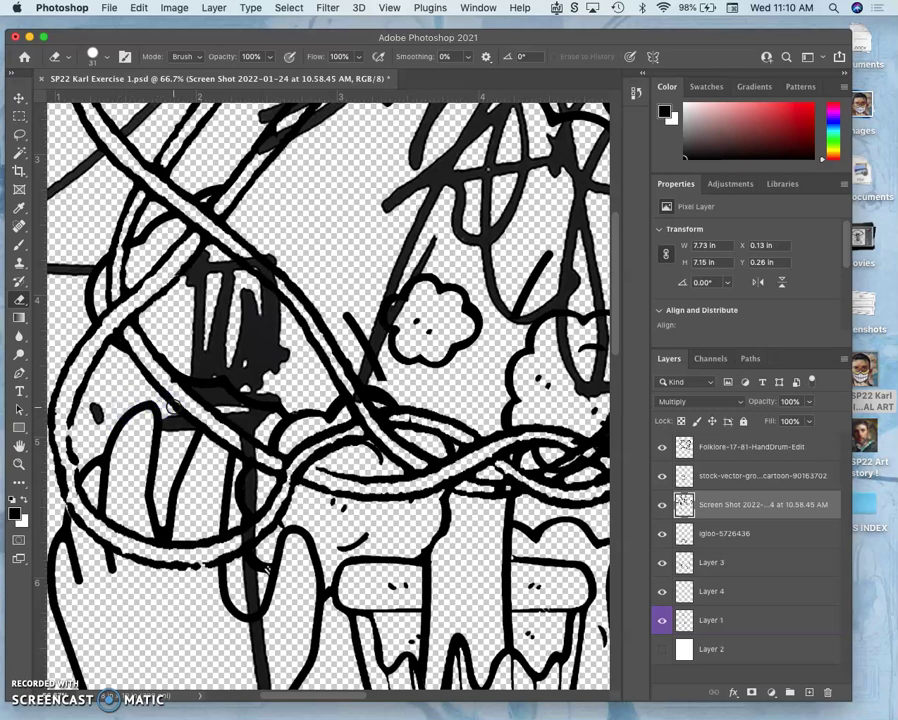
scroll(172, 408, down, 3)
drag(182, 392, 161, 362)
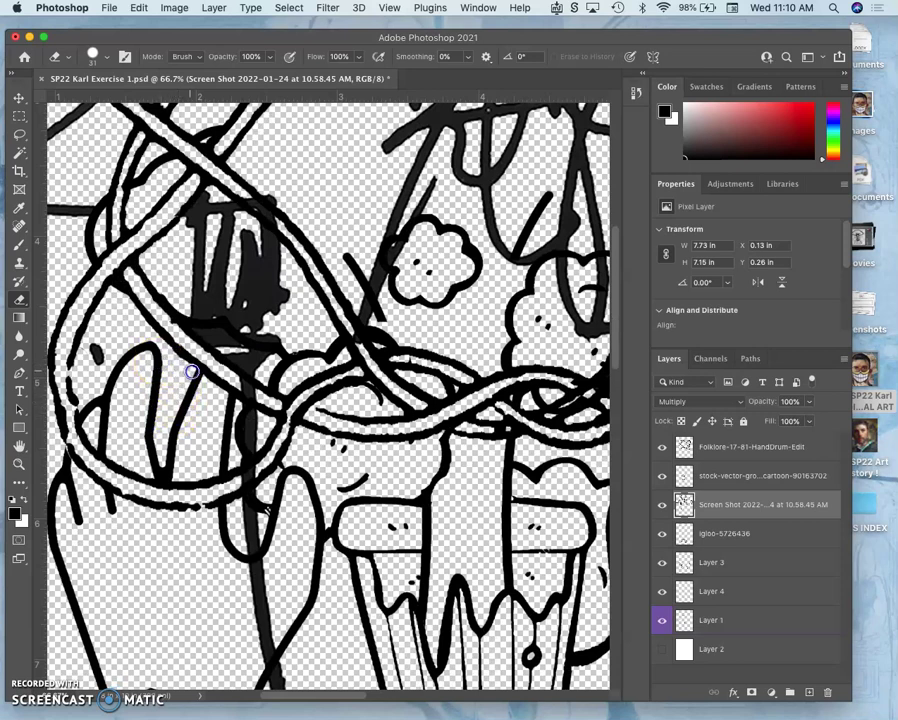
scroll(172, 365, right, 2)
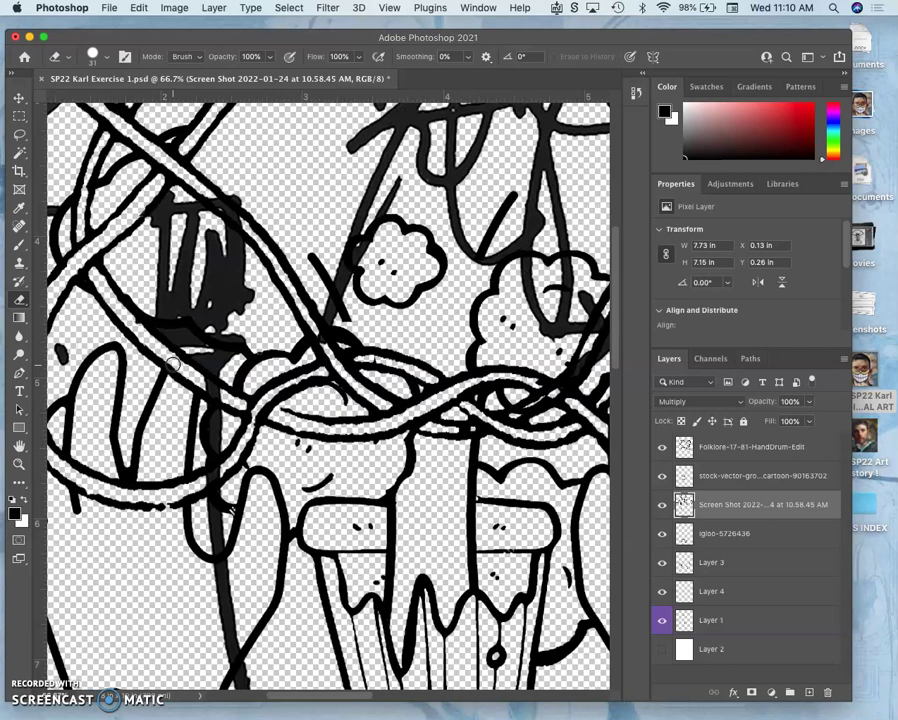
drag(173, 363, 209, 341)
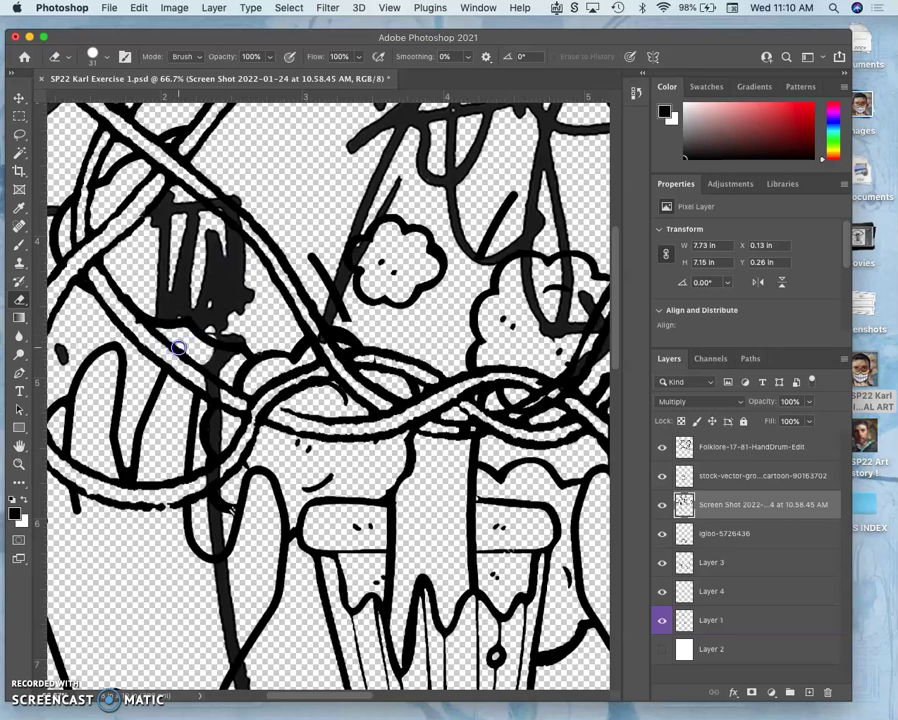
mouse_move(178, 347)
mouse_down()
mouse_move(200, 344)
mouse_move(214, 234)
mouse_move(244, 306)
mouse_move(219, 341)
mouse_move(225, 337)
mouse_up()
mouse_move(215, 335)
mouse_down()
mouse_move(244, 381)
mouse_move(214, 370)
mouse_move(205, 347)
mouse_up()
scroll(244, 386, down, 1)
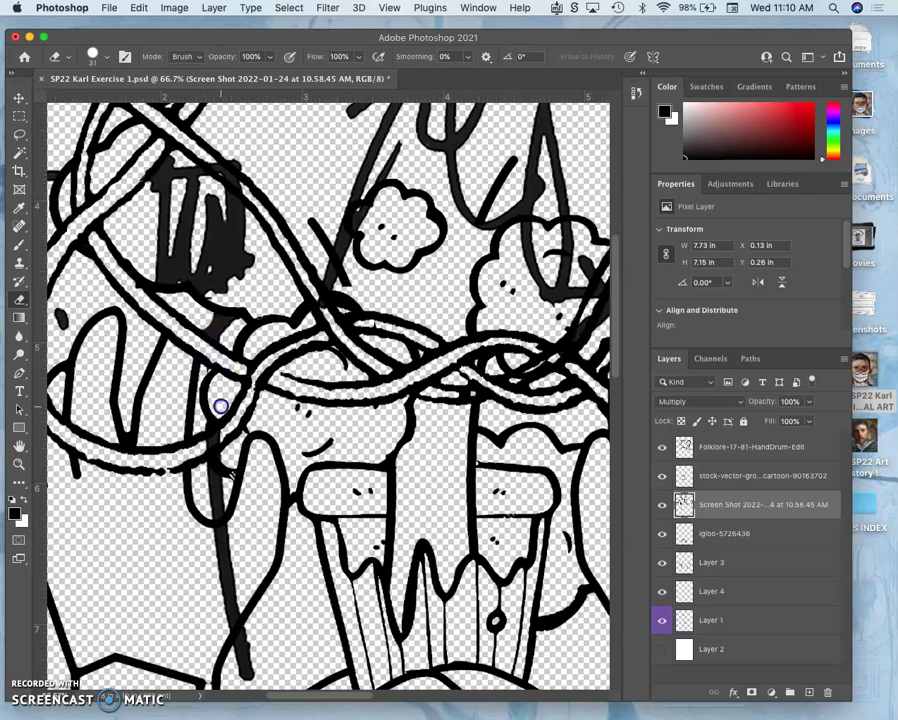
scroll(220, 407, down, 4)
mouse_move(222, 350)
mouse_down()
mouse_move(208, 380)
mouse_move(215, 368)
mouse_move(233, 497)
mouse_move(232, 434)
mouse_move(238, 540)
mouse_up()
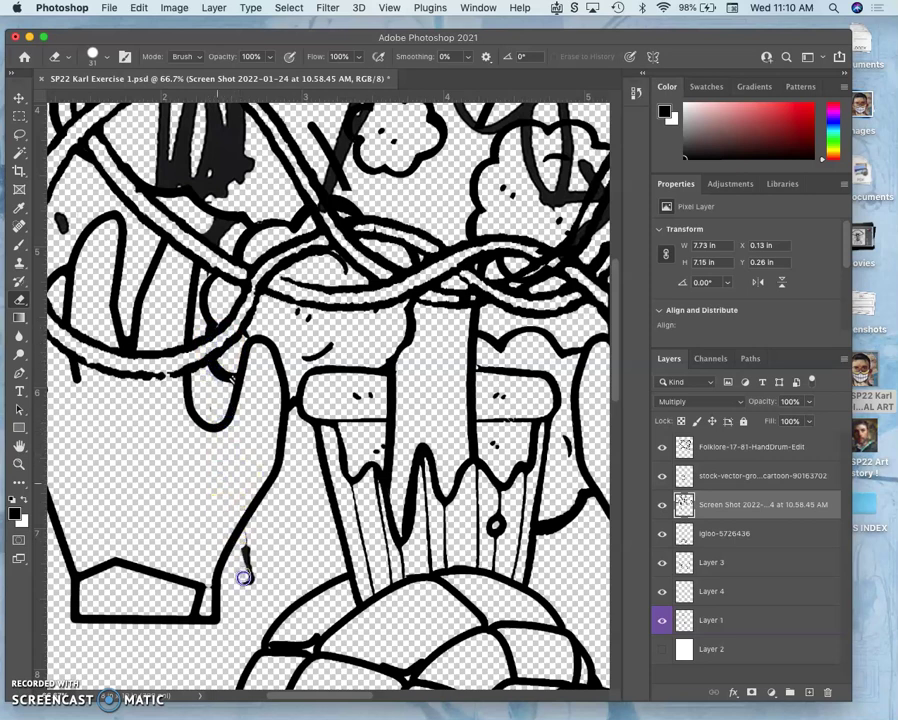
key(super+minus)
key(super+minus)
key(super+minus)
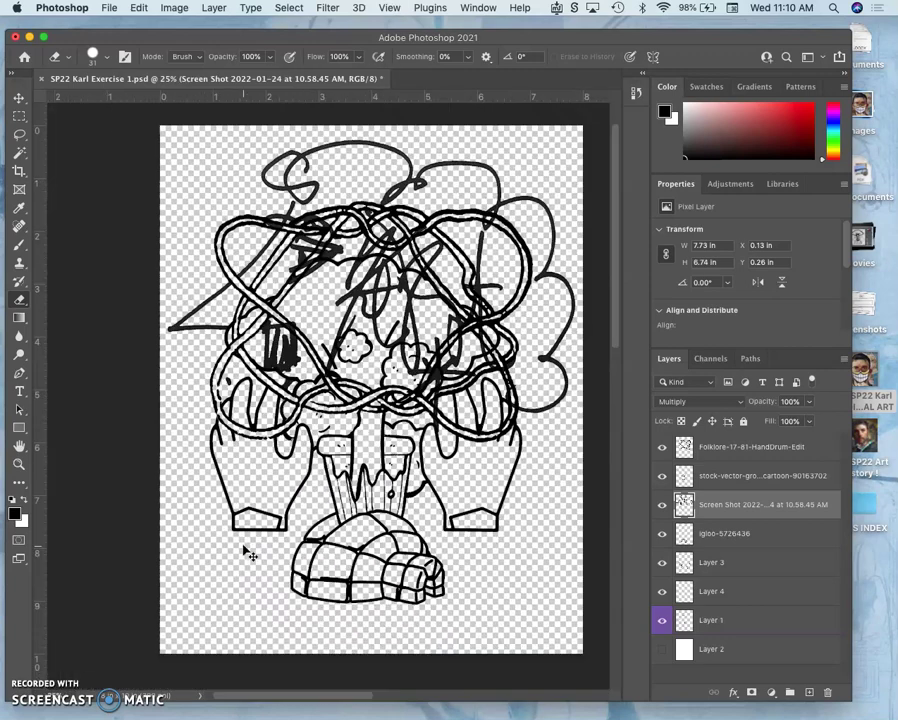
key(super+plus)
scroll(245, 550, up, 3)
scroll(245, 550, right, 2)
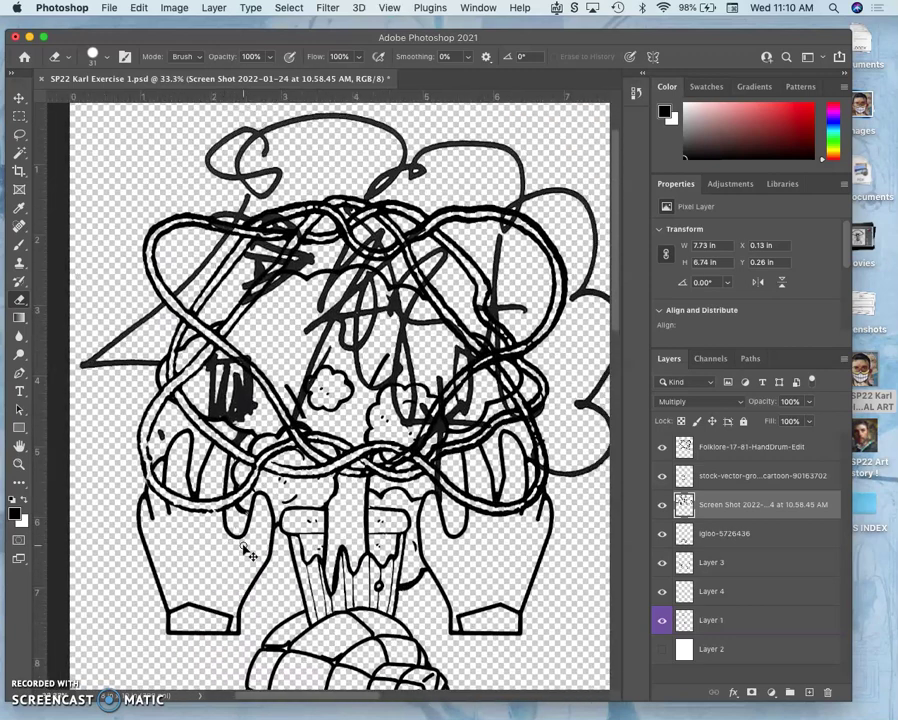
key(super+plus)
key(super+plus)
scroll(300, 400, right, 3)
scroll(300, 400, up, 3)
click(357, 385)
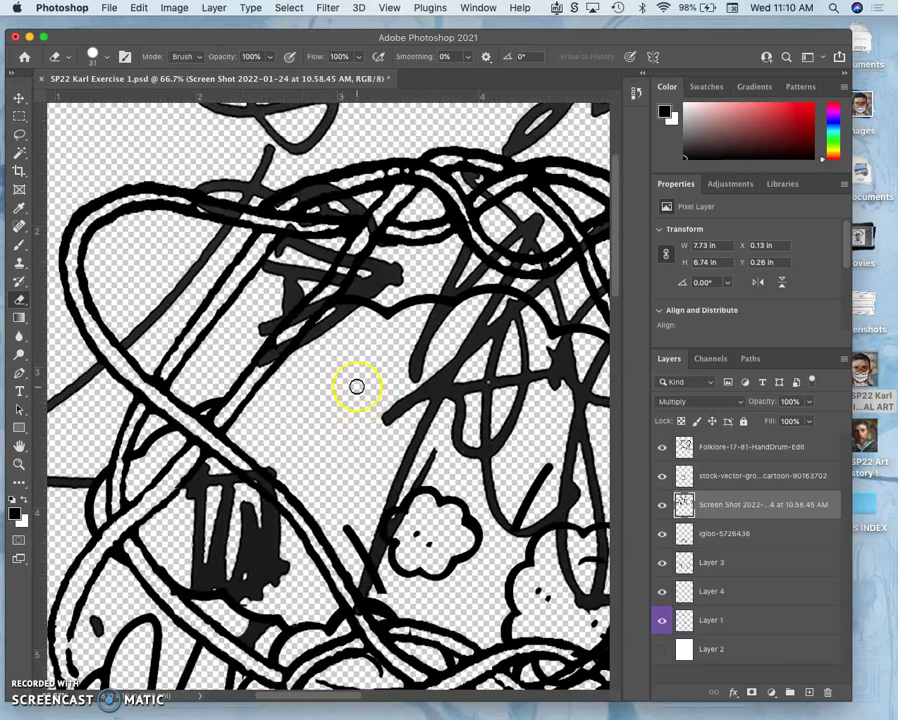
click(720, 452)
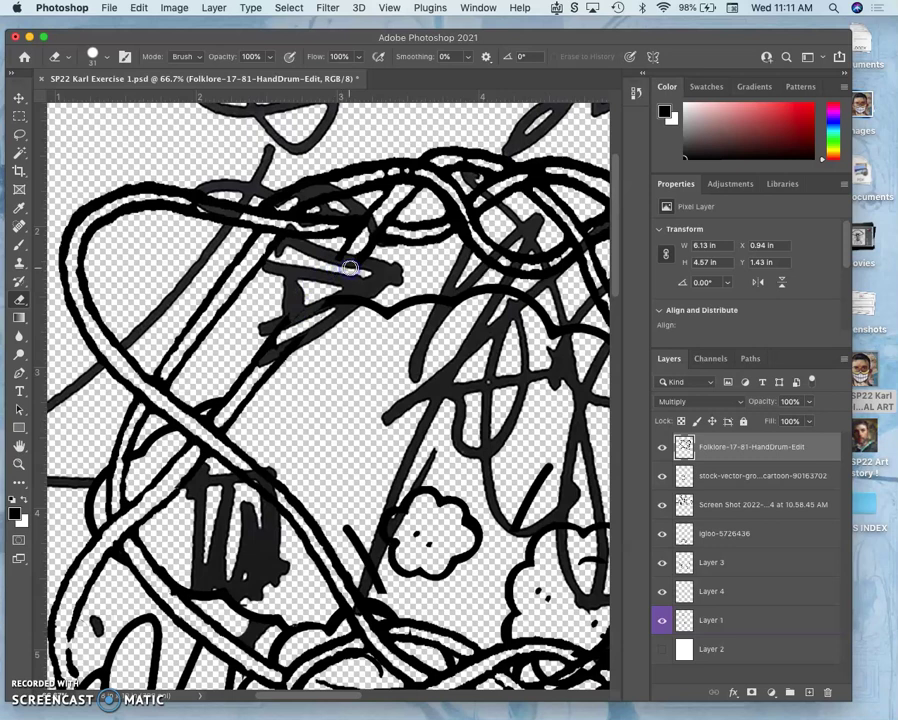
scroll(367, 261, left, 3)
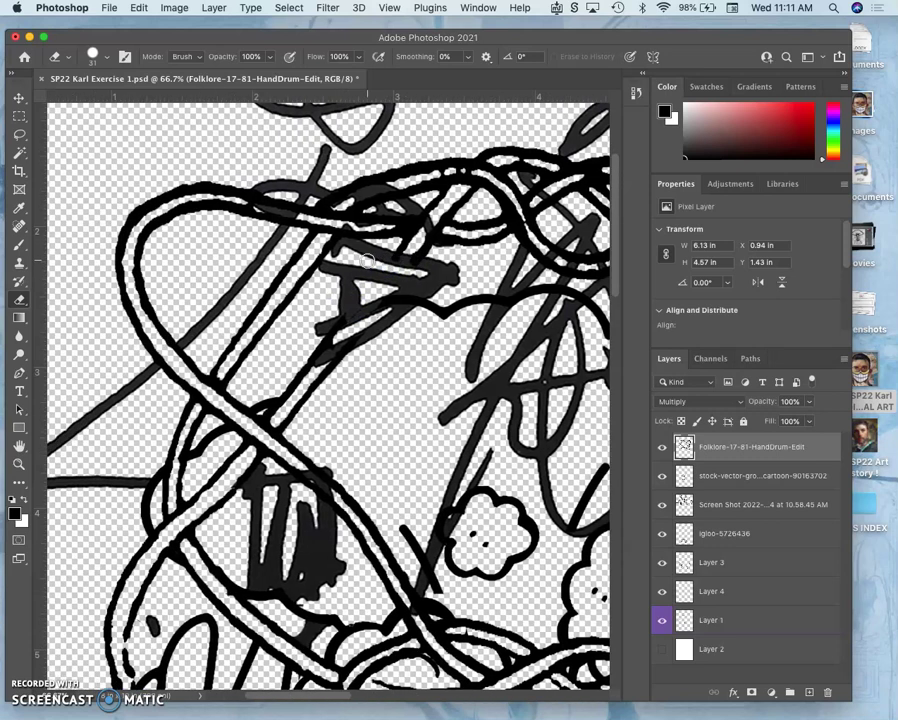
scroll(367, 261, right, 10)
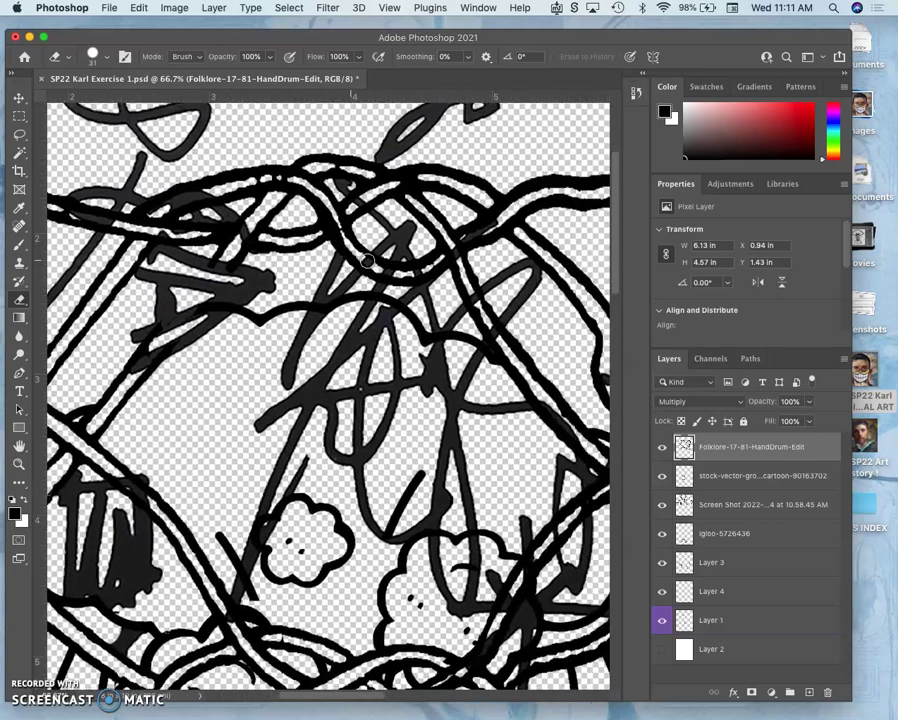
scroll(367, 261, left, 6)
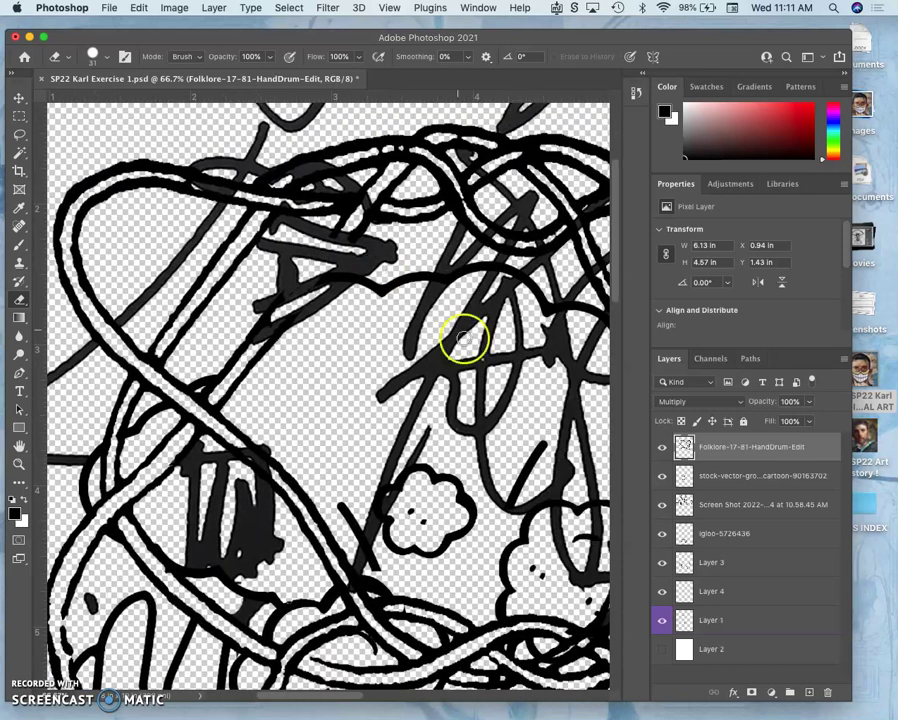
Step: On the Screen Shot layer, erase the scribble stroke near the cloud's left side
click(714, 504)
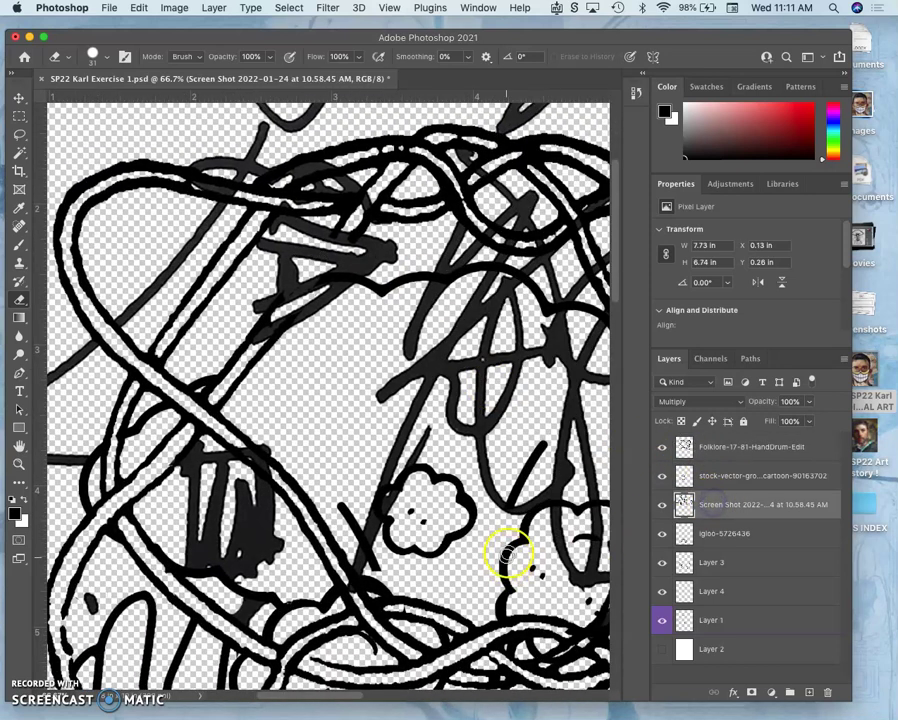
click(662, 505)
click(662, 505)
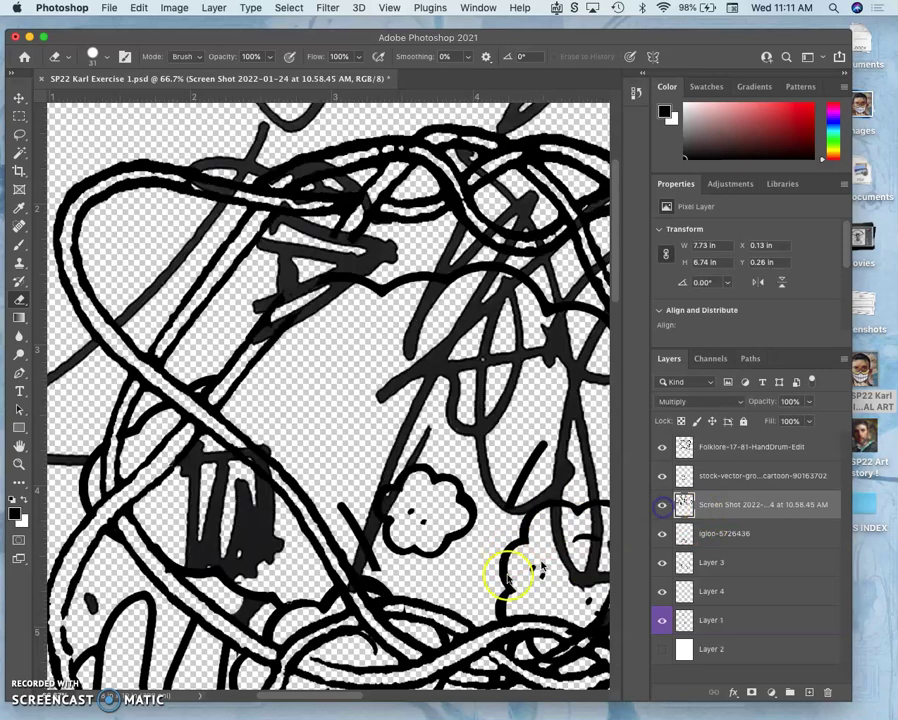
click(93, 55)
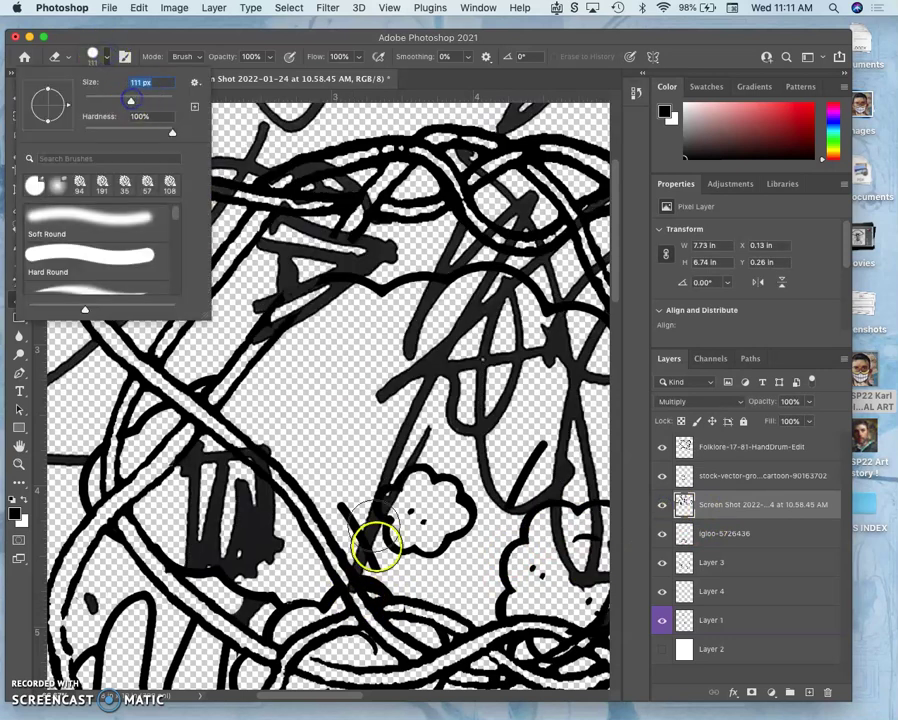
mouse_move(362, 560)
mouse_down()
mouse_move(386, 480)
mouse_move(410, 446)
mouse_move(407, 453)
mouse_up()
key(ctrl+z)
mouse_move(395, 527)
mouse_down()
mouse_move(393, 477)
mouse_move(378, 598)
mouse_move(406, 500)
mouse_up()
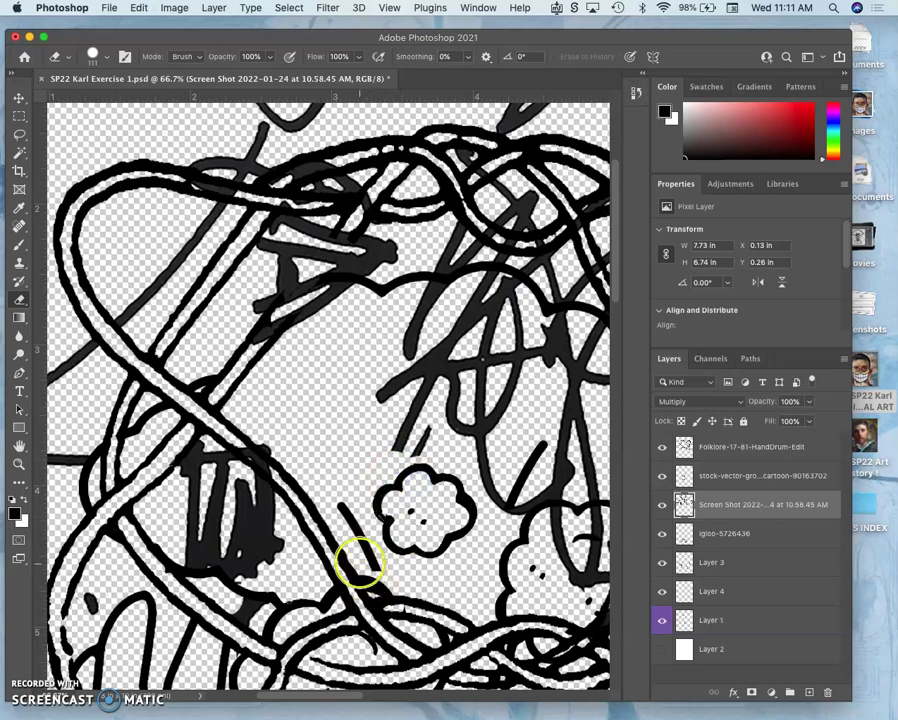
Step: Erase the X-shaped strokes near the band and the black strokes crossing the lower cloud
scroll(373, 577, right, 5)
scroll(373, 577, up, 2)
scroll(373, 577, right, 2)
scroll(373, 577, up, 1)
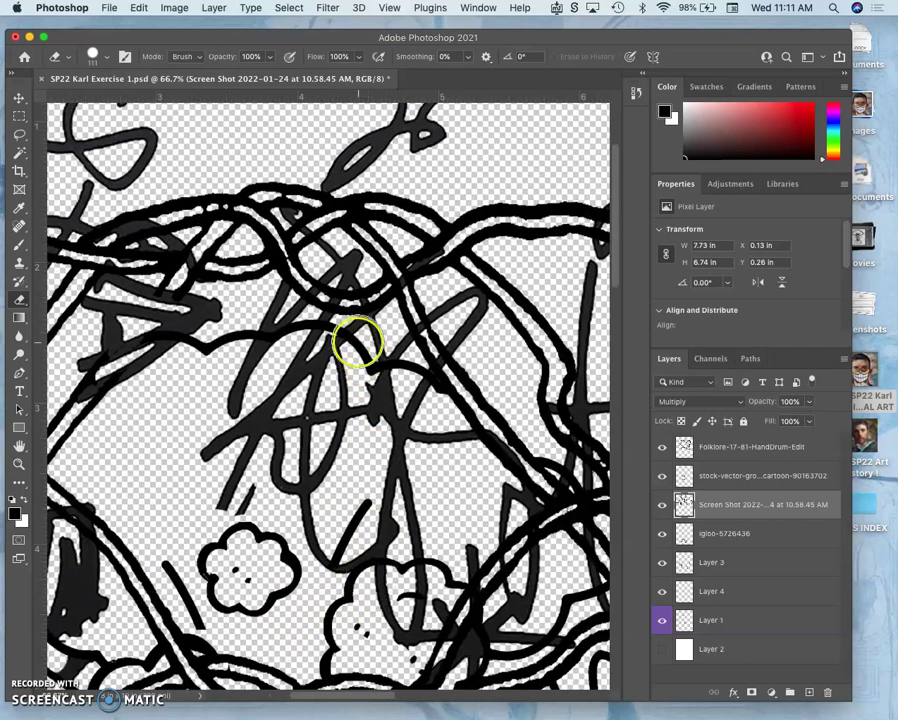
mouse_move(320, 286)
mouse_down()
mouse_move(332, 286)
mouse_move(322, 301)
mouse_up()
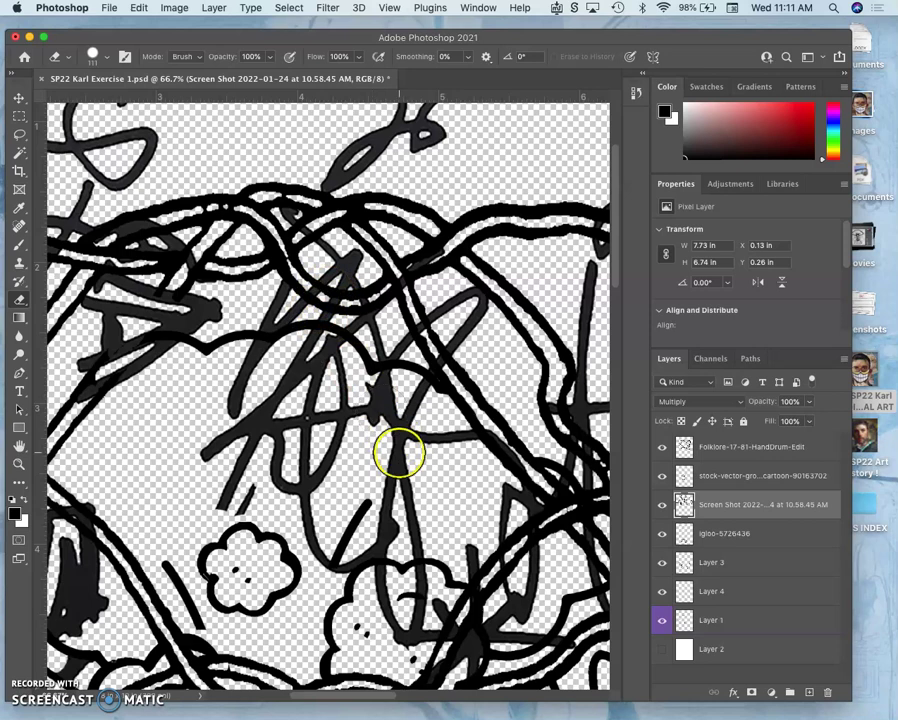
mouse_move(385, 587)
mouse_down()
mouse_move(399, 615)
mouse_move(414, 584)
mouse_move(422, 590)
mouse_move(407, 645)
mouse_up()
scroll(410, 638, down, 5)
scroll(410, 638, right, 5)
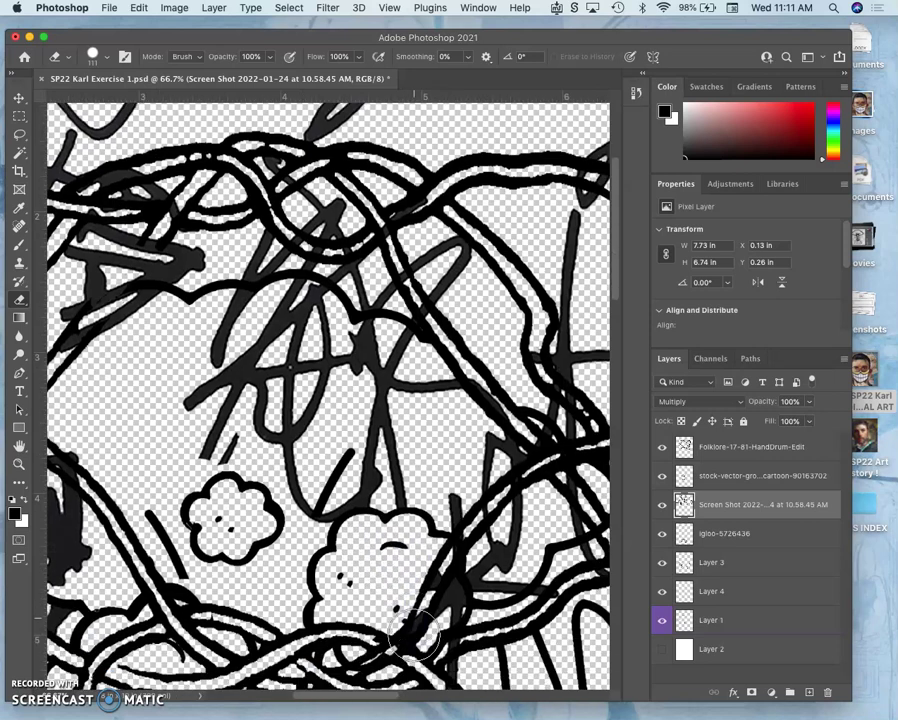
scroll(410, 632, right, 2)
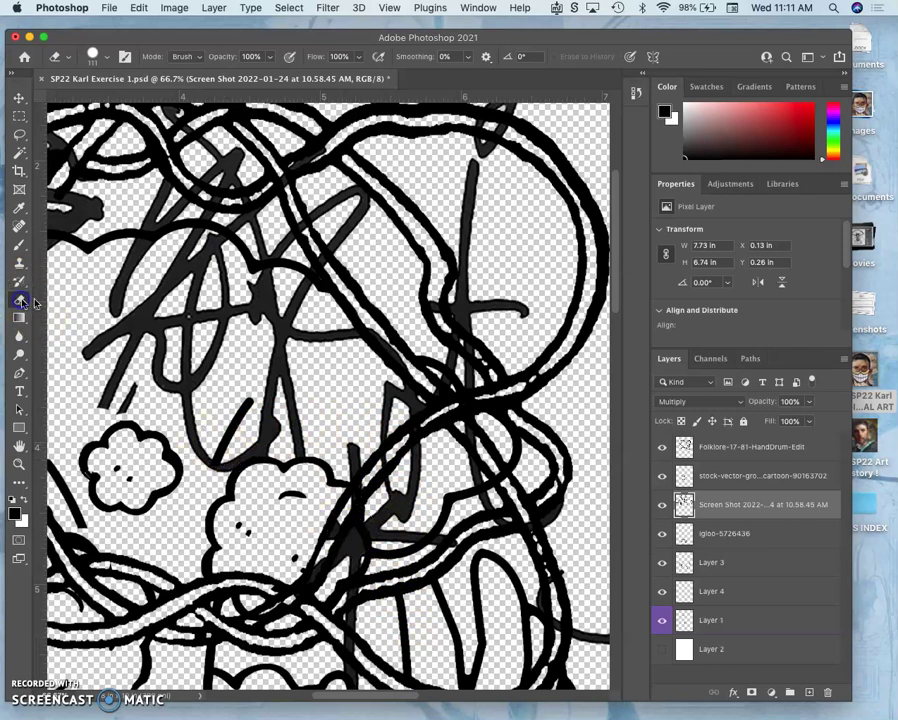
Step: On the HandDrum layer, erase the stroke beside the lower cloud with a 54 px eraser
click(710, 447)
drag(416, 470, 400, 453)
click(107, 57)
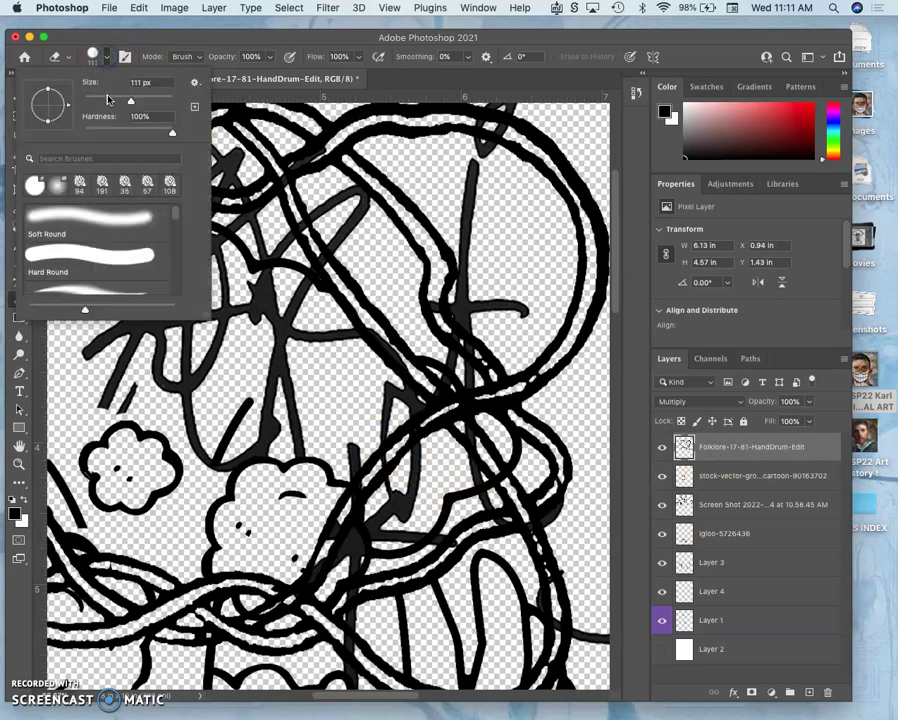
click(108, 100)
click(401, 450)
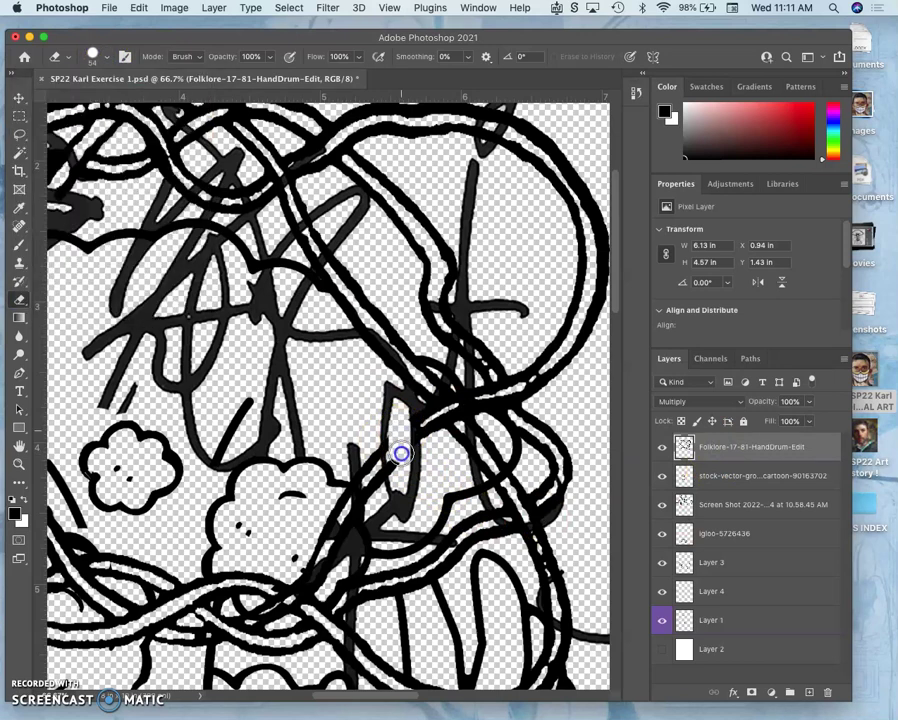
mouse_move(398, 458)
mouse_down()
mouse_move(400, 482)
mouse_move(350, 450)
mouse_move(376, 452)
mouse_move(369, 469)
mouse_up()
Step: Undo the last erase, reduce the eraser to 39 px, and return to the Screen Shot layer
scroll(347, 445, down, 3)
scroll(360, 436, left, 1)
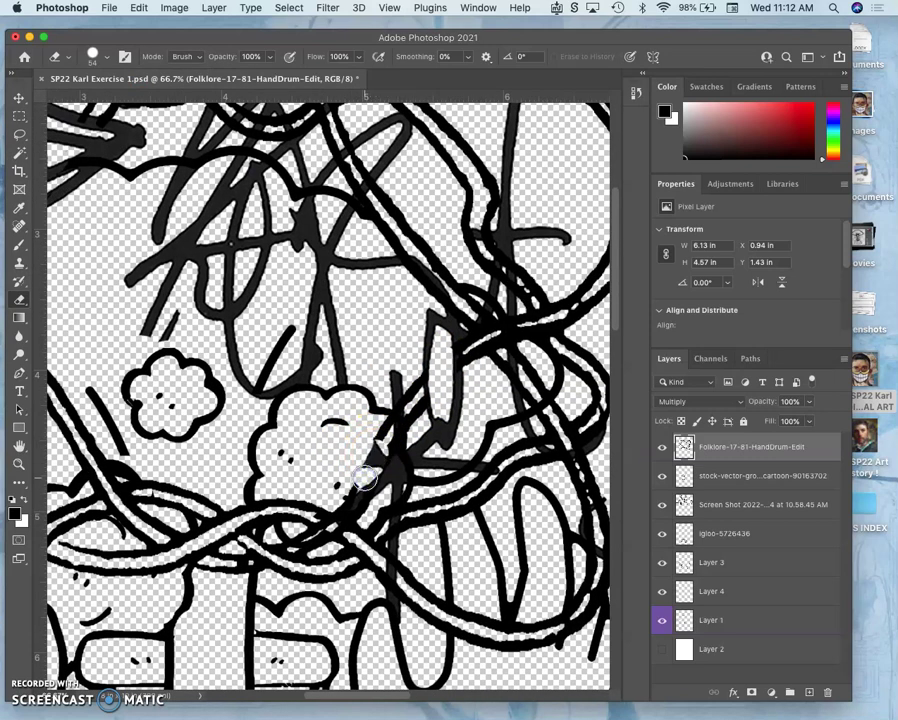
key(super+z)
scroll(388, 368, up, 4)
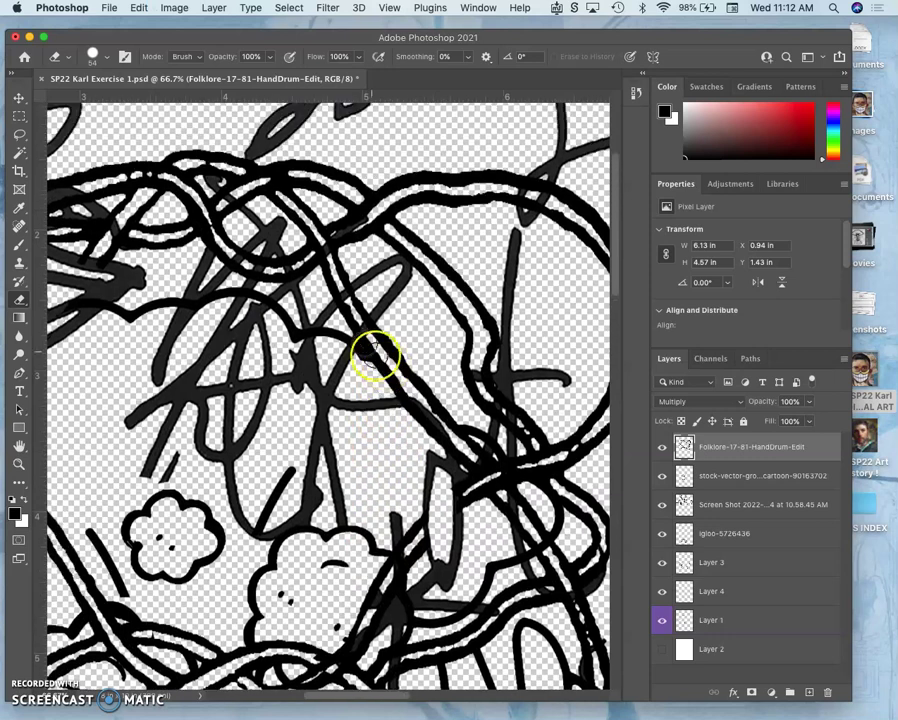
click(96, 54)
drag(105, 103, 100, 102)
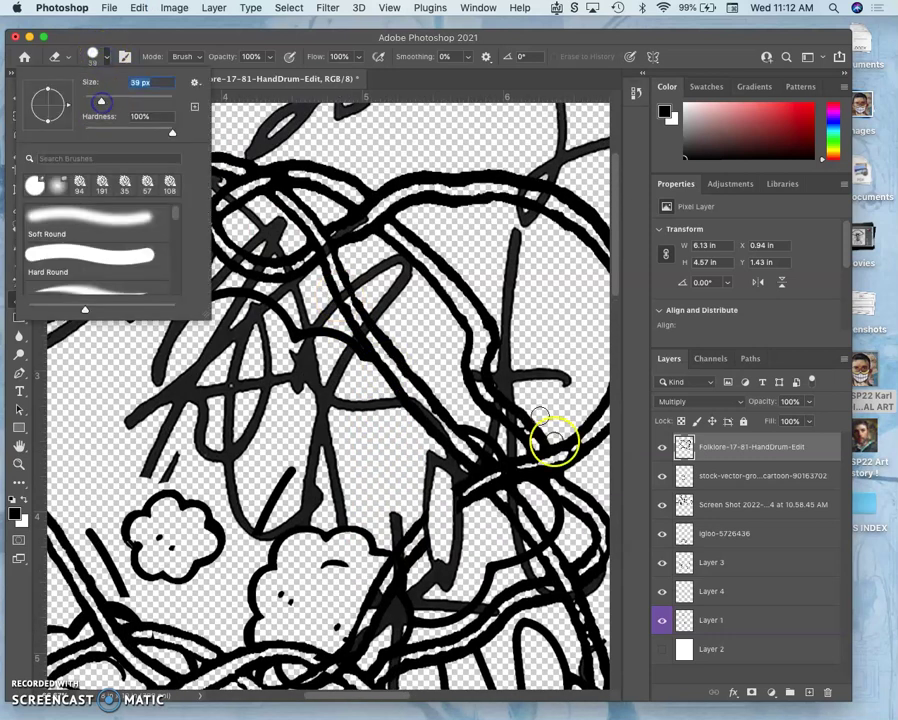
click(712, 508)
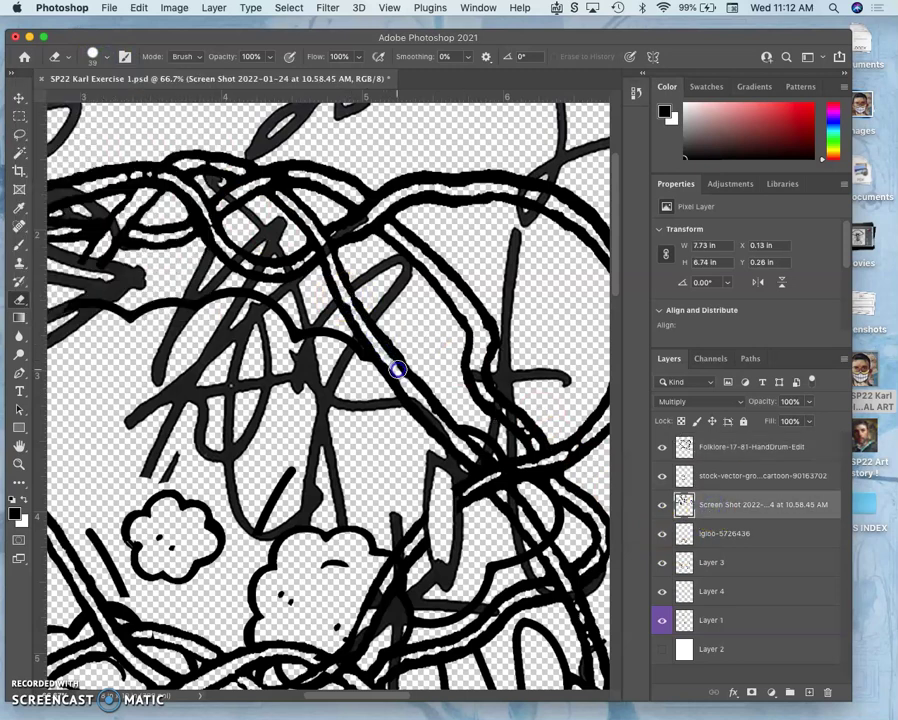
Step: Erase the scribbled strokes across the upper-left lines of the drawing
mouse_move(397, 370)
mouse_down()
mouse_move(321, 266)
mouse_move(233, 257)
mouse_up()
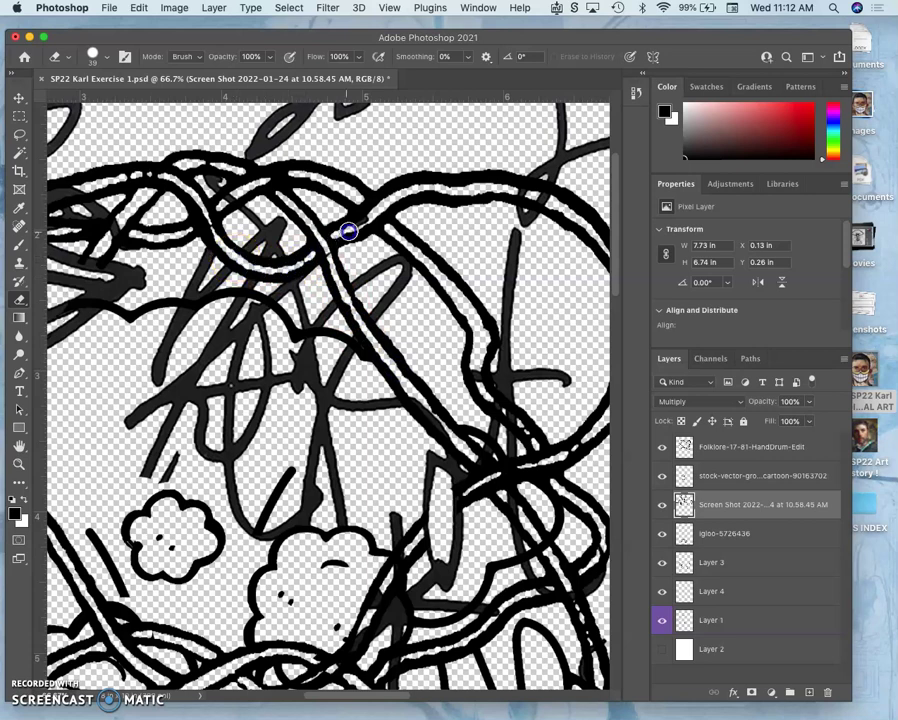
mouse_move(369, 218)
mouse_down()
mouse_move(271, 214)
mouse_move(234, 194)
mouse_move(218, 219)
mouse_up()
scroll(200, 228, left, 3)
click(178, 233)
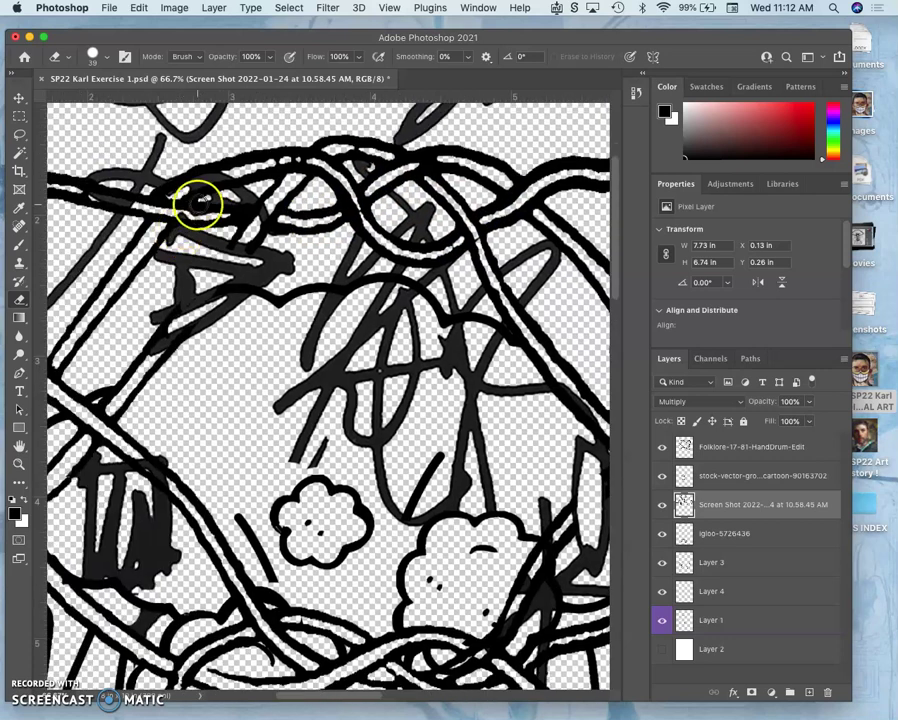
drag(201, 200, 226, 176)
mouse_move(90, 204)
mouse_down()
mouse_move(80, 190)
mouse_move(141, 211)
mouse_move(254, 198)
mouse_move(270, 202)
mouse_move(260, 220)
mouse_up()
Step: Erase the scribble around the large circle and the line crossing below it
scroll(300, 208, up, 5)
scroll(300, 208, right, 5)
scroll(300, 208, right, 5)
scroll(300, 208, down, 2)
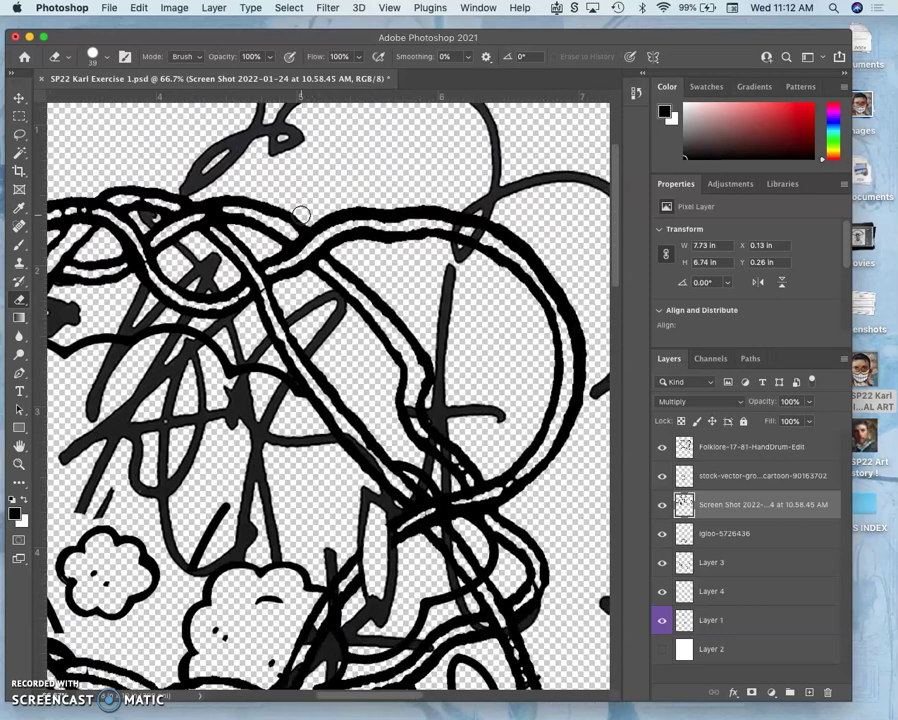
mouse_move(300, 206)
mouse_down()
mouse_move(382, 193)
mouse_move(445, 206)
mouse_move(485, 236)
mouse_move(515, 288)
mouse_move(510, 339)
mouse_up()
scroll(510, 339, down, 3)
scroll(510, 339, down, 1)
scroll(510, 339, right, 1)
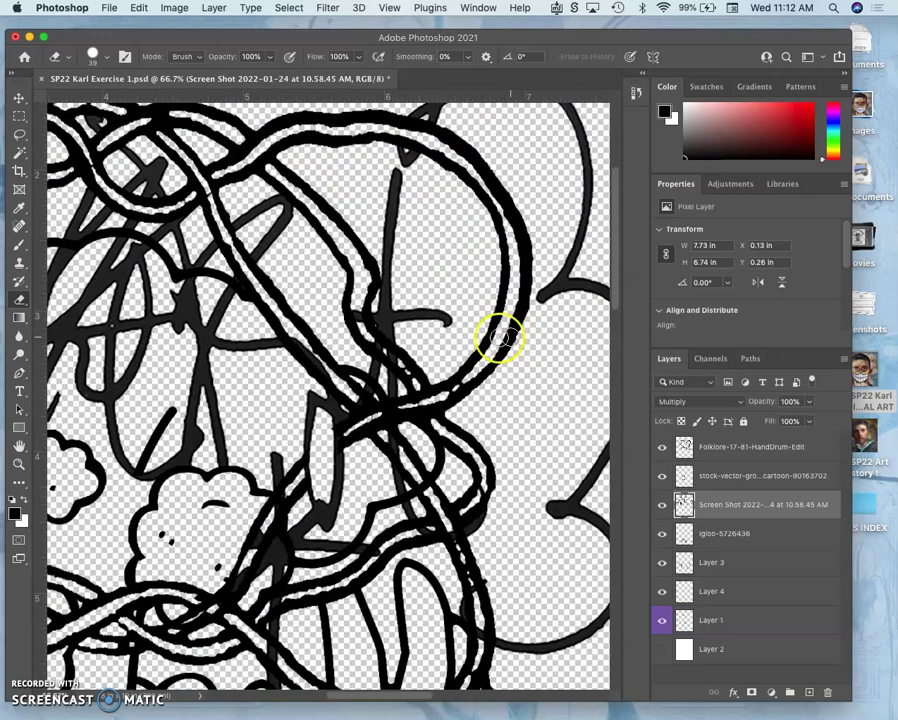
click(368, 345)
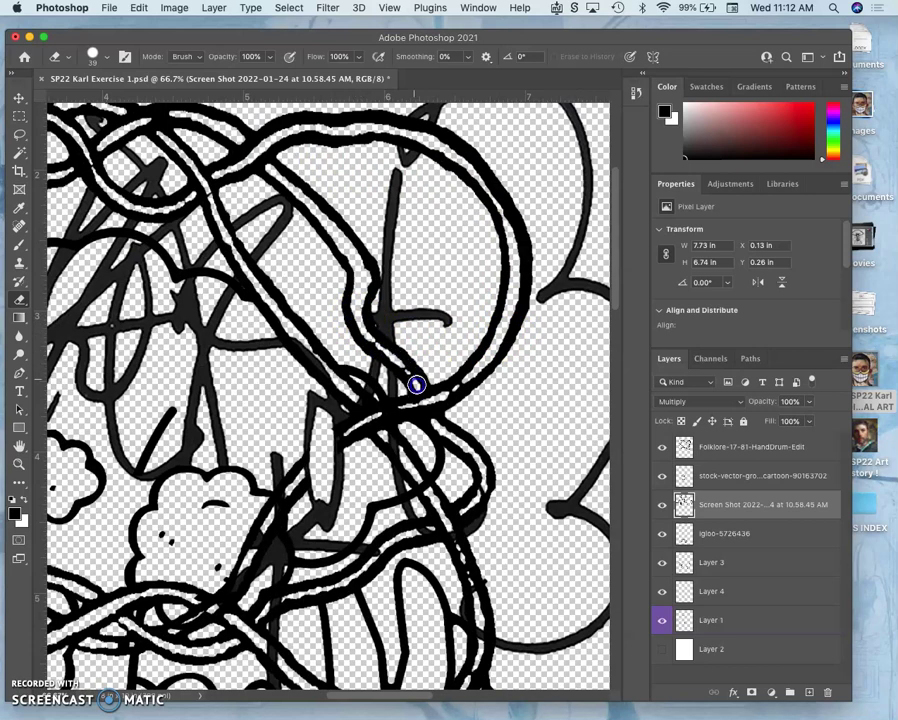
mouse_move(416, 384)
mouse_down()
mouse_move(409, 415)
mouse_move(379, 420)
mouse_up()
Step: Erase the strand crossing the loops and the strokes around the cupcake outline
scroll(362, 413, left, 3)
scroll(362, 413, down, 2)
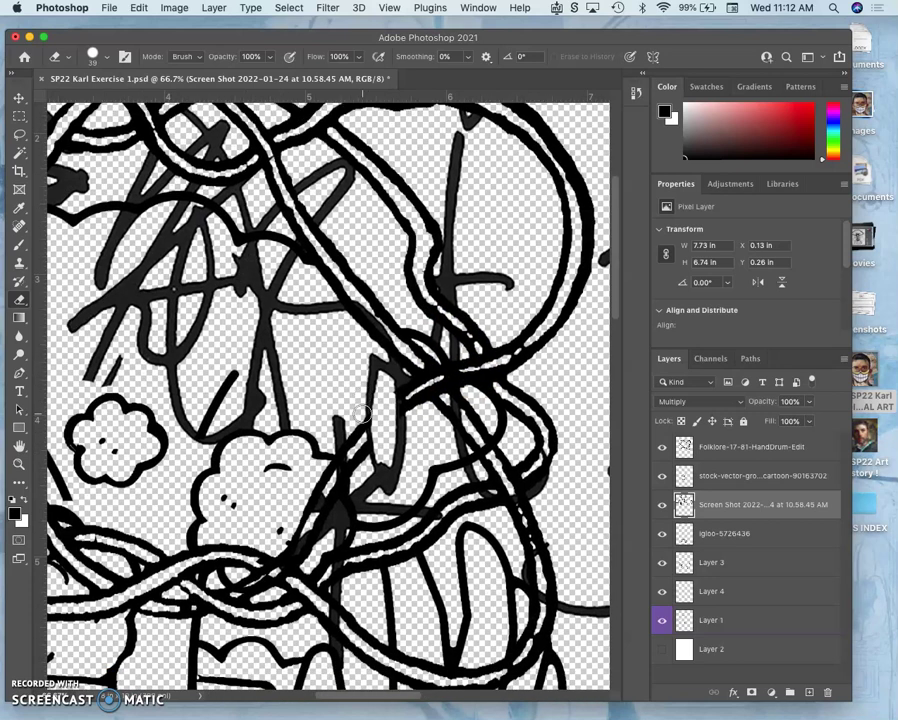
scroll(362, 413, down, 5)
scroll(362, 413, right, 1)
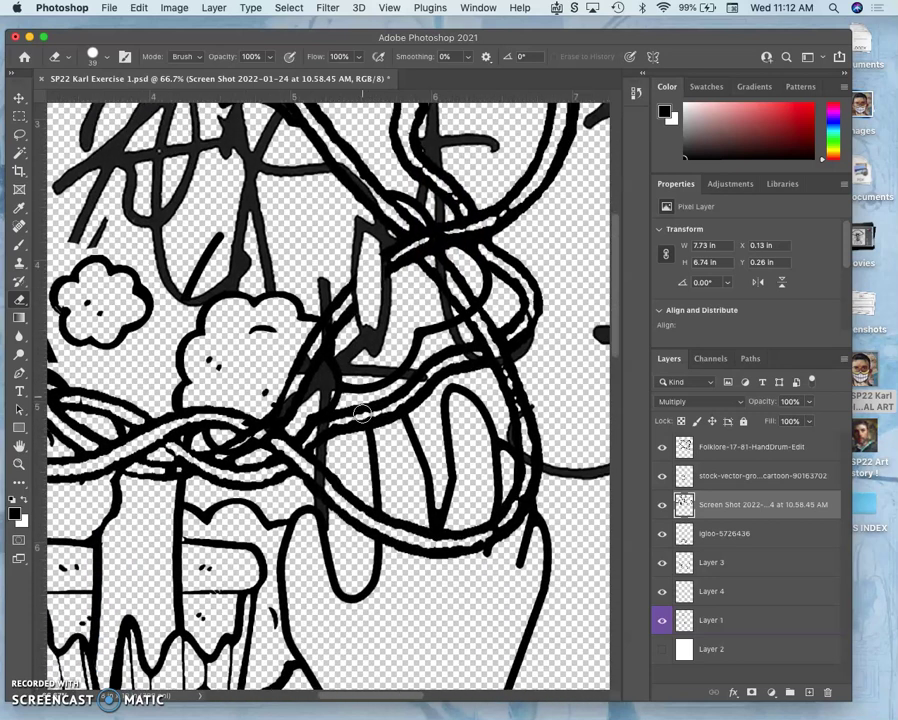
scroll(362, 413, right, 5)
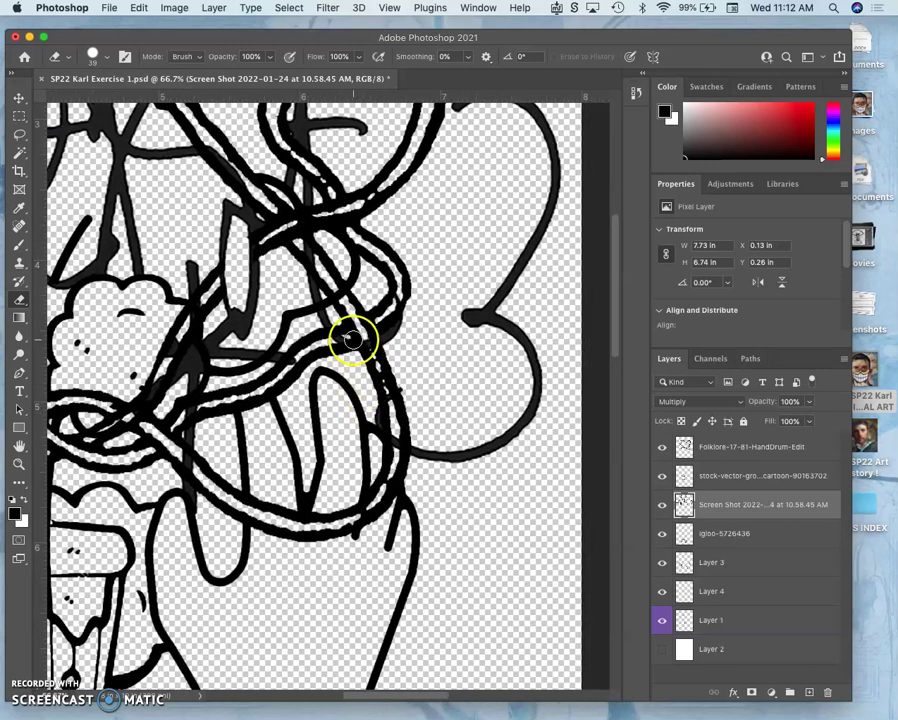
mouse_move(328, 342)
mouse_down()
mouse_move(381, 327)
mouse_move(411, 408)
mouse_move(394, 480)
mouse_move(343, 531)
mouse_up()
click(184, 456)
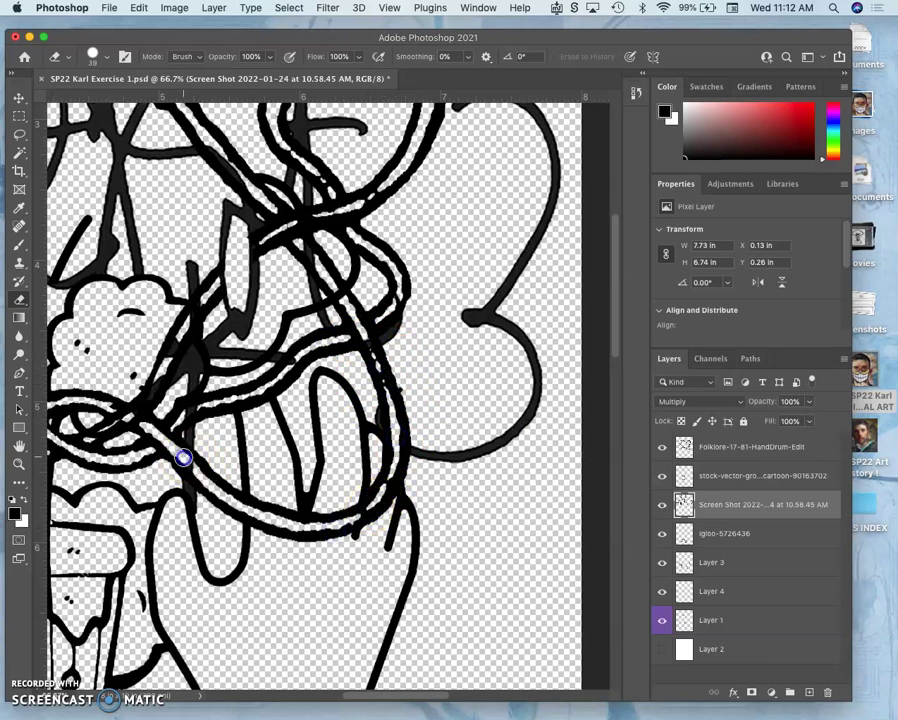
scroll(208, 486, left, 3)
scroll(209, 487, left, 3)
drag(232, 383, 294, 370)
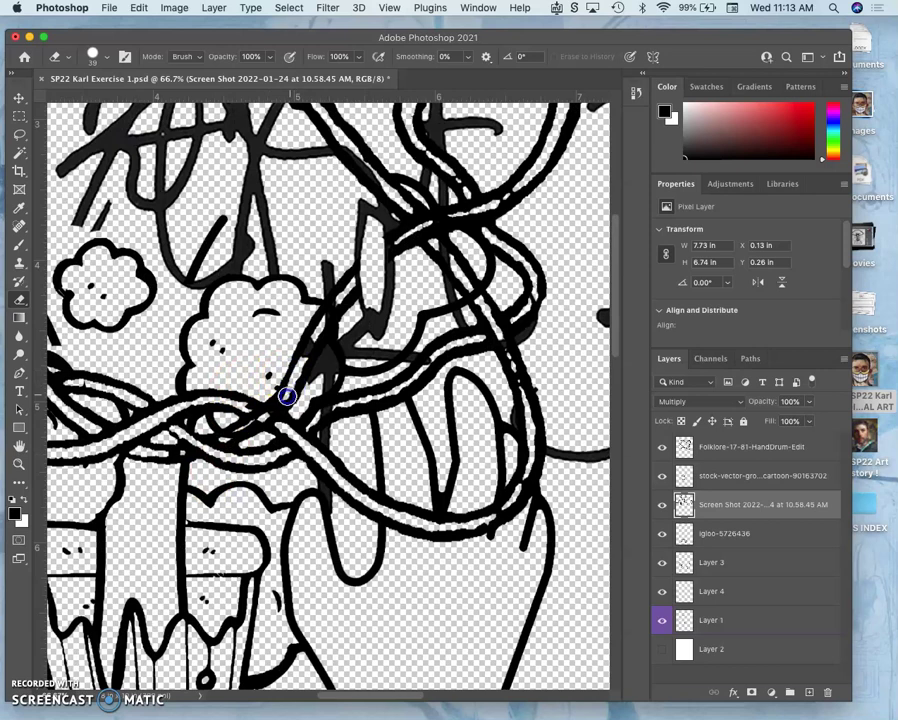
drag(300, 357, 345, 297)
mouse_move(304, 367)
mouse_down()
mouse_move(294, 397)
mouse_move(313, 379)
mouse_move(310, 344)
mouse_up()
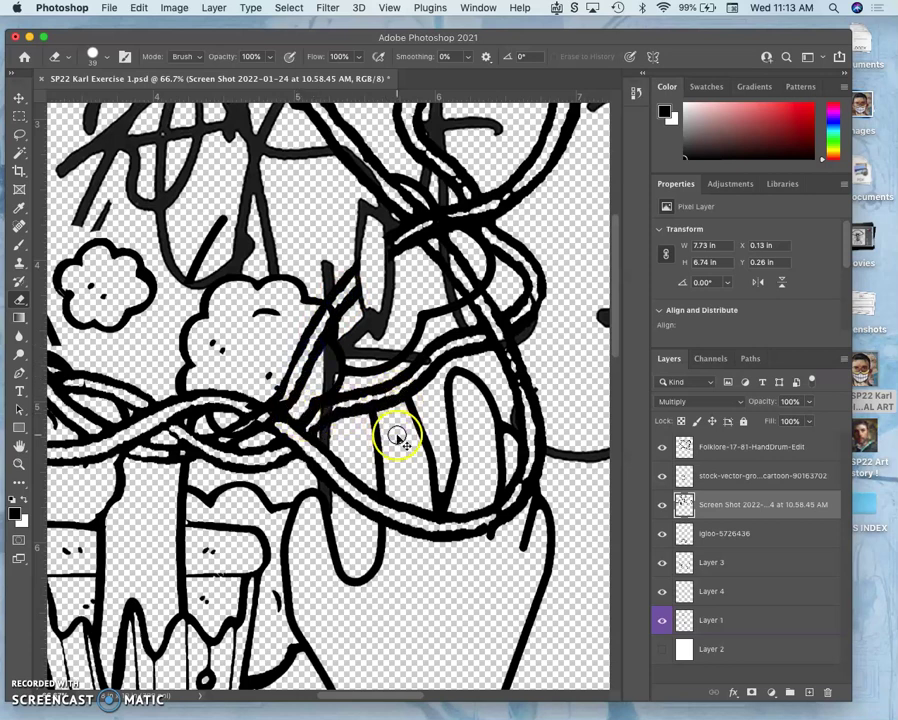
Step: Zoom out to 25% to fit the whole composited line drawing on screen
key(super+minus)
key(super+minus)
key(super+minus)
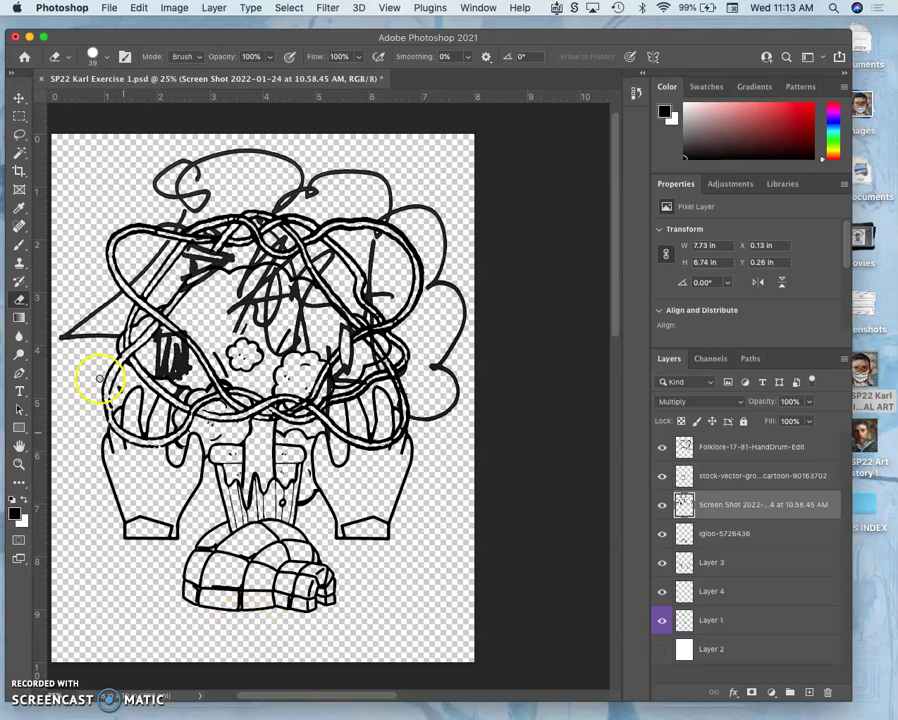
Step: Save the document, then start Save a Copy with JPEG chosen as the format
click(109, 8)
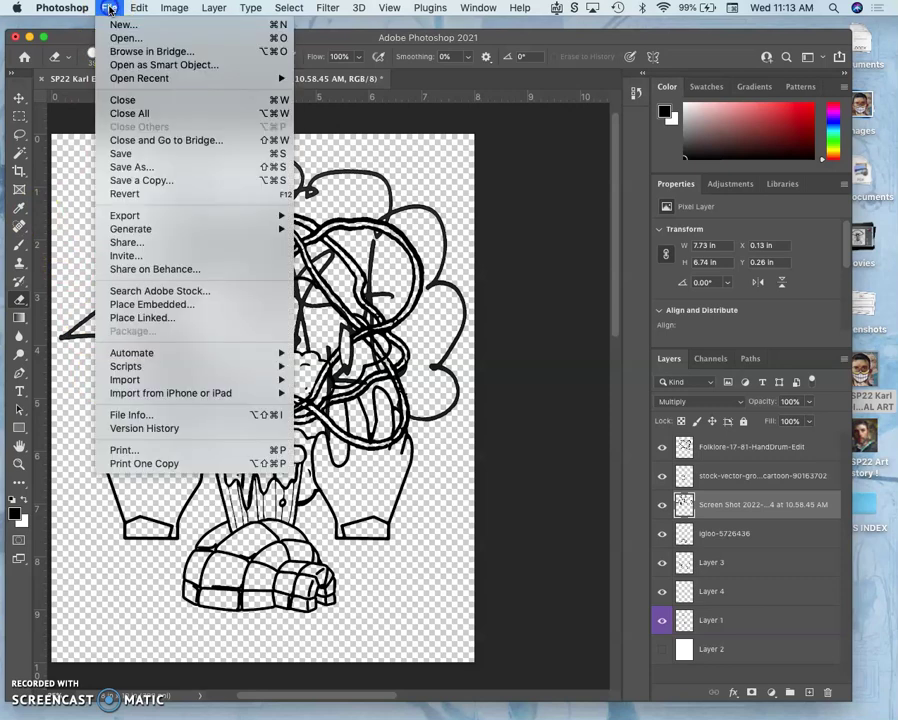
click(133, 155)
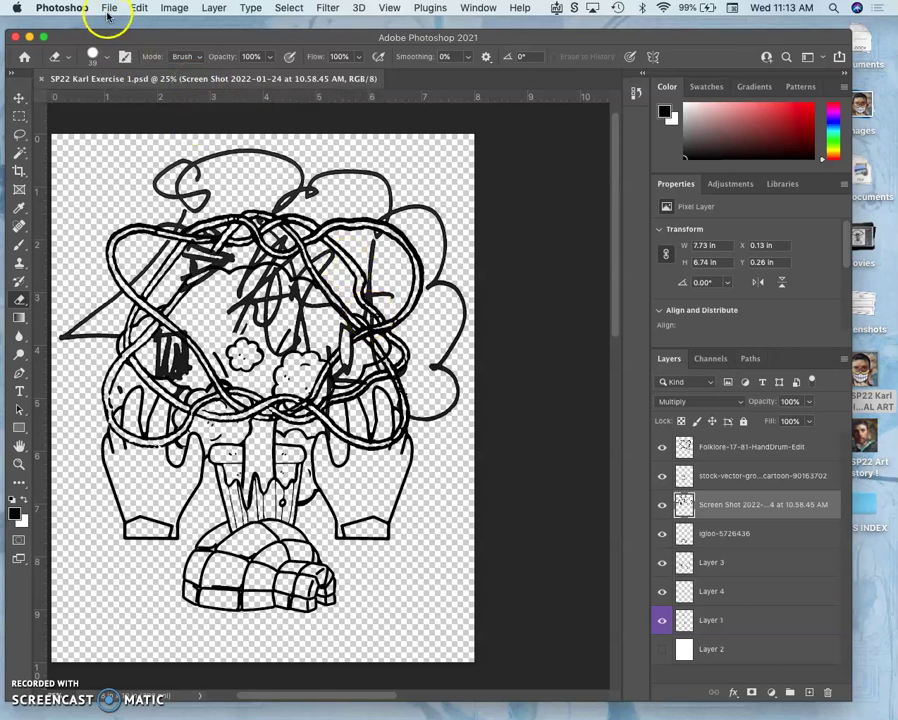
click(108, 8)
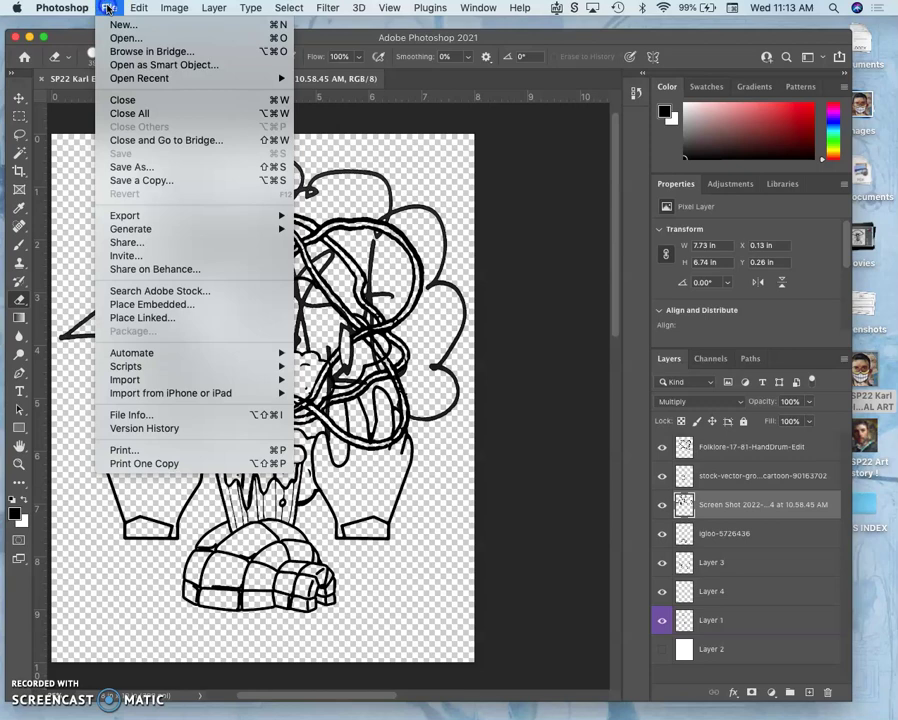
click(142, 182)
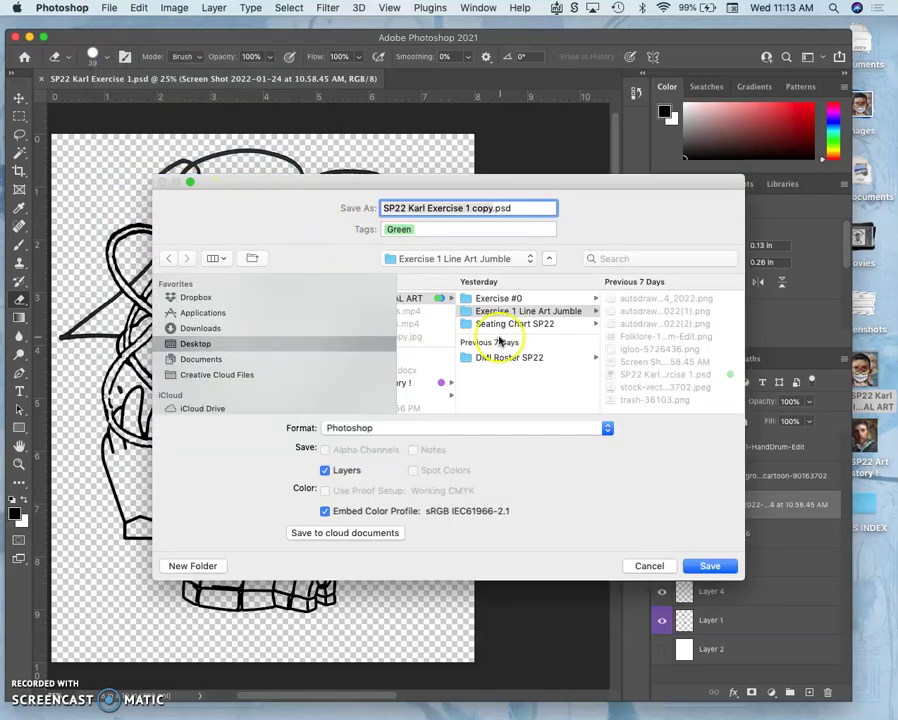
click(391, 428)
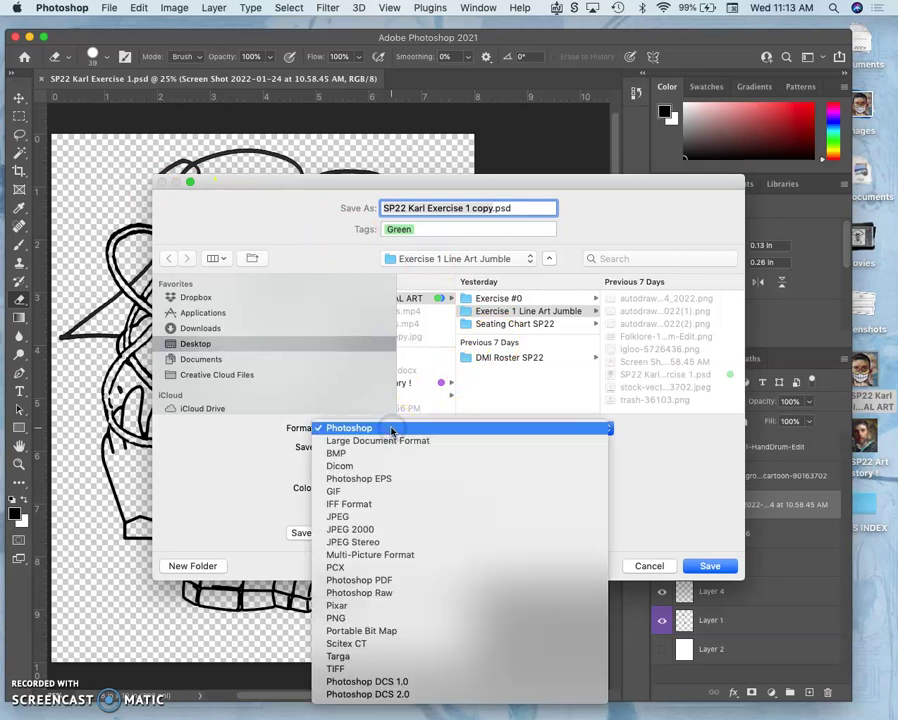
click(393, 515)
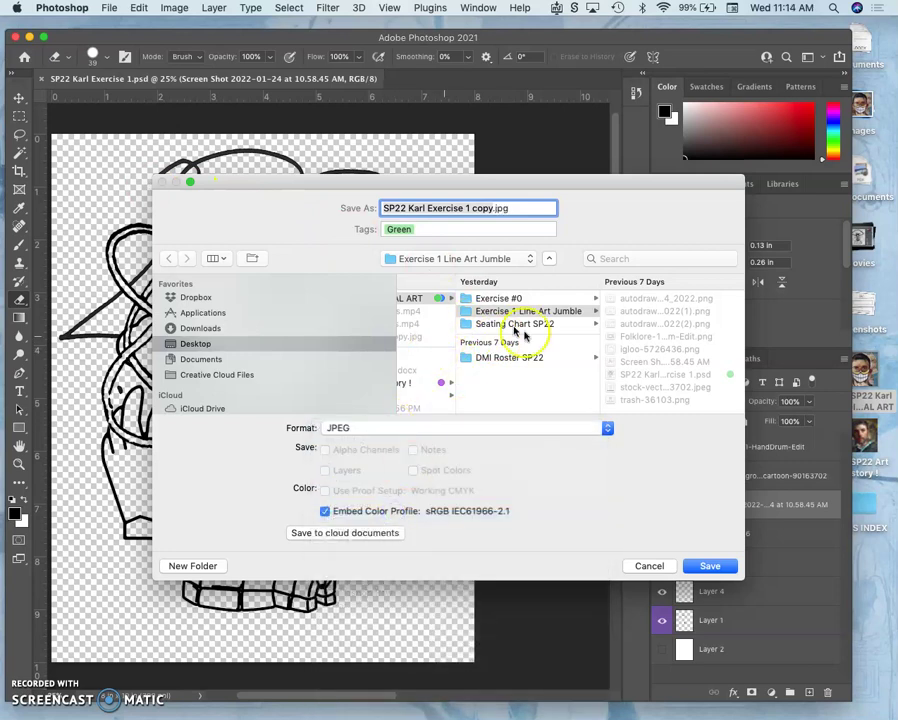